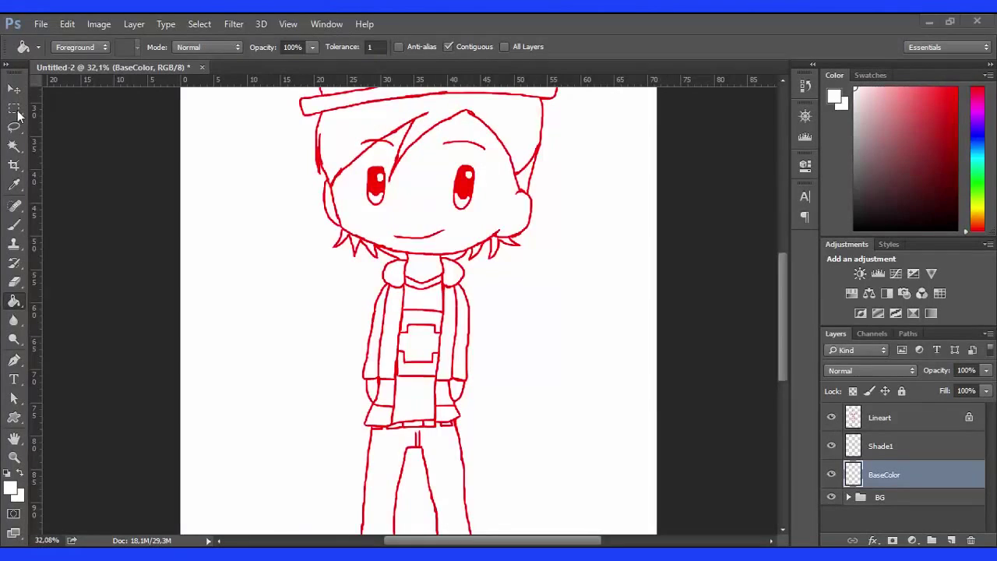
Step: Set the brush to 88 px and paint a peach stroke across the cheeks
{"action": "key", "text": "b"}
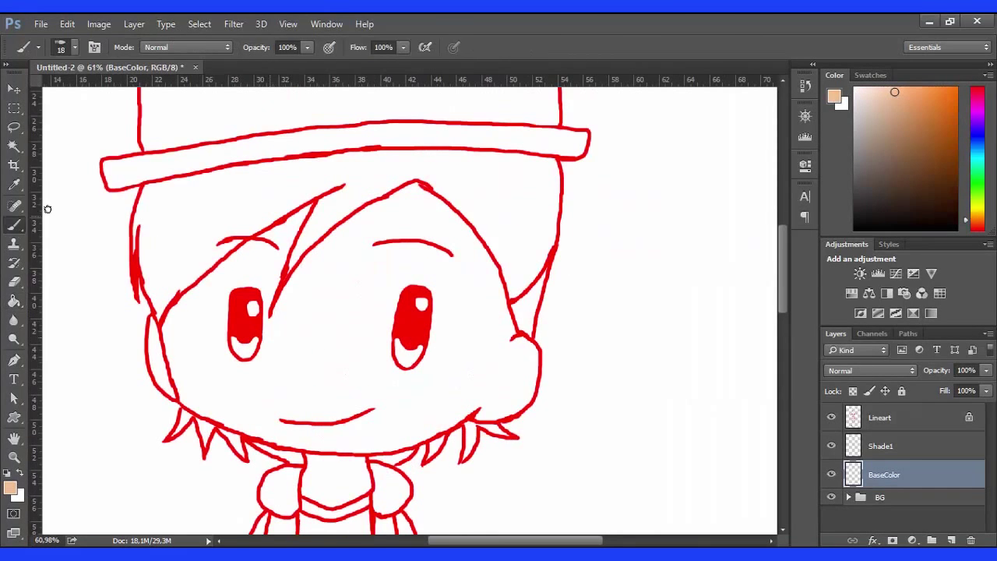
{"action": "left_click", "coordinate": [61, 47]}
{"action": "left_click", "coordinate": [614, 324]}
{"action": "left_click_drag", "start_coordinate": [471, 352], "coordinate": [398, 391]}
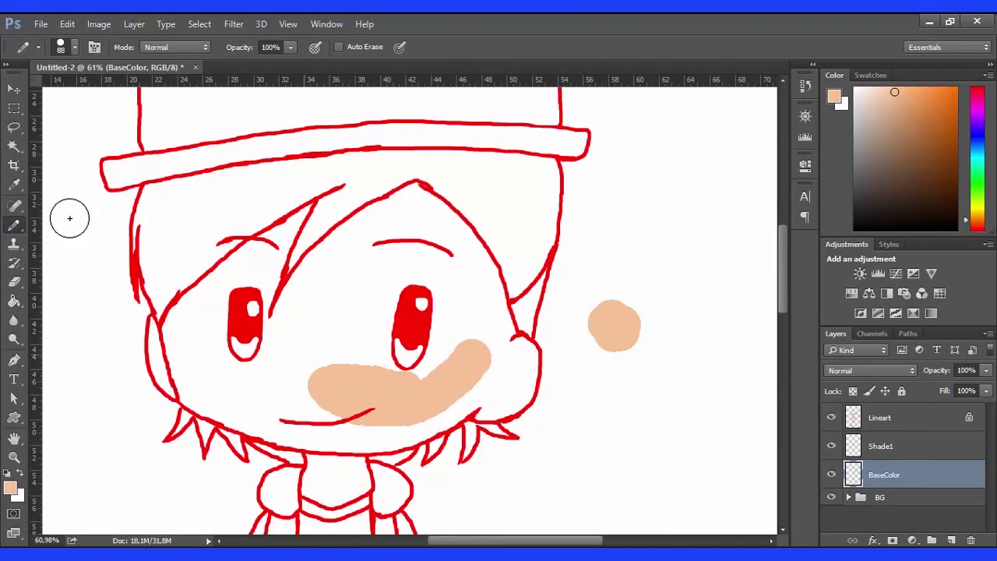
Step: Magic Wand the skin on Lineart and fill the face, neck and hands peach on BaseColor
{"action": "key", "text": "w"}
{"action": "left_click", "coordinate": [880, 418]}
{"action": "left_click", "coordinate": [470, 330]}
{"action": "scroll", "coordinate": [469, 330], "scroll_direction": "down", "scroll_amount": 2}
{"action": "scroll", "coordinate": [325, 397], "scroll_direction": "down", "scroll_amount": 5}
{"action": "key", "text": "b"}
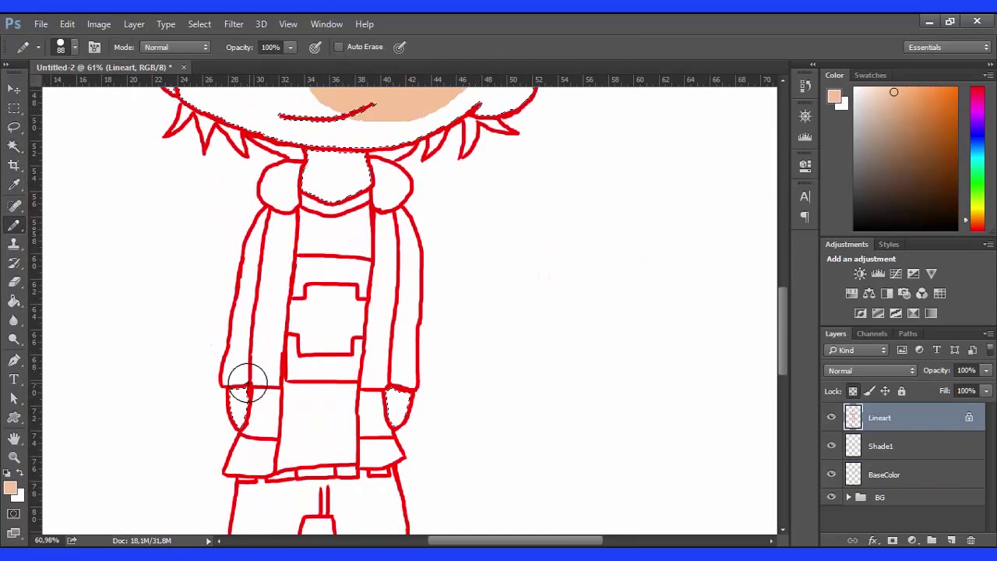
{"action": "left_click", "coordinate": [884, 475]}
{"action": "scroll", "coordinate": [407, 311], "scroll_direction": "up", "scroll_amount": 5}
{"action": "key", "text": "g"}
{"action": "left_click", "coordinate": [229, 189]}
{"action": "key", "text": "m"}
Step: Shift the paint colour hue toward red
{"action": "scroll", "coordinate": [671, 278], "scroll_direction": "down", "scroll_amount": 2}
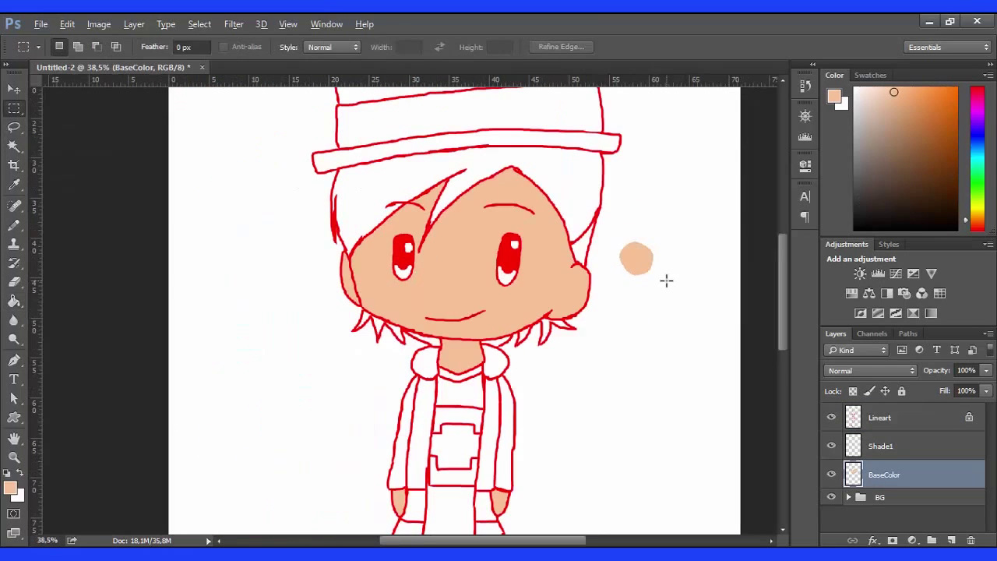
{"action": "key", "text": "g"}
{"action": "left_click", "coordinate": [982, 242]}
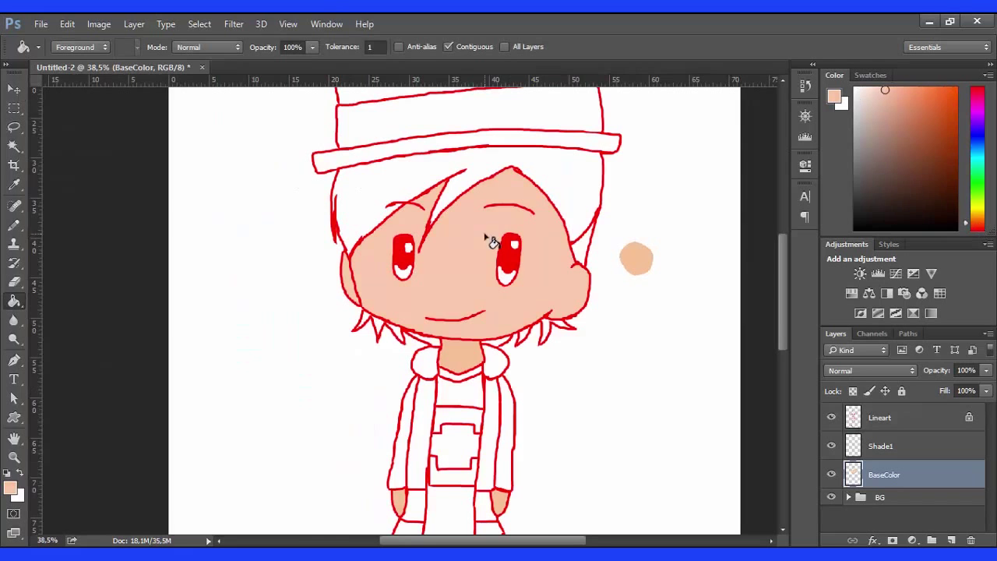
{"action": "scroll", "coordinate": [478, 223], "scroll_direction": "up", "scroll_amount": 5}
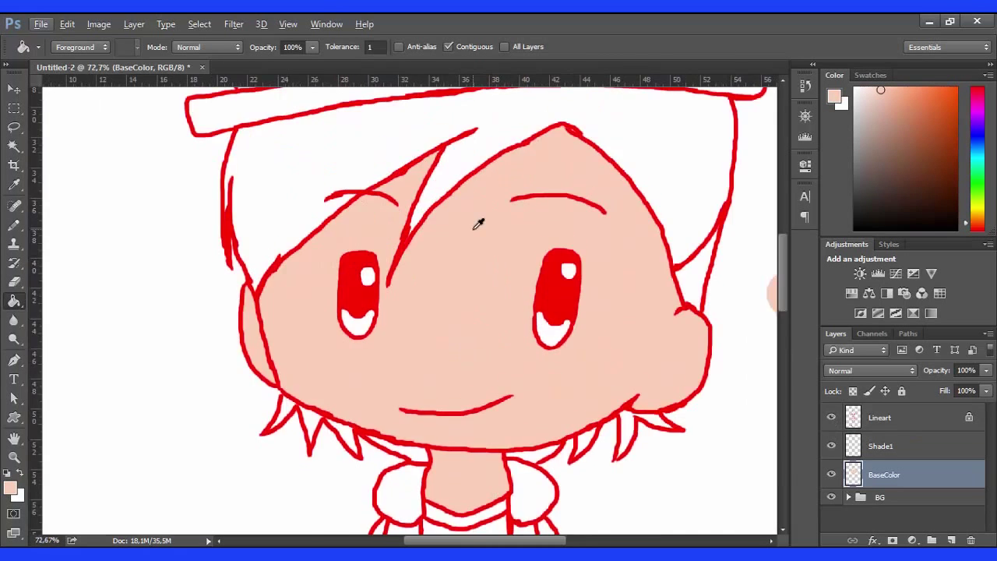
Step: Paint the bottoms of both eyes blue with a small tip
{"action": "key", "text": "x"}
{"action": "left_click", "coordinate": [14, 225]}
{"action": "left_click", "coordinate": [74, 47]}
{"action": "key", "text": "Escape"}
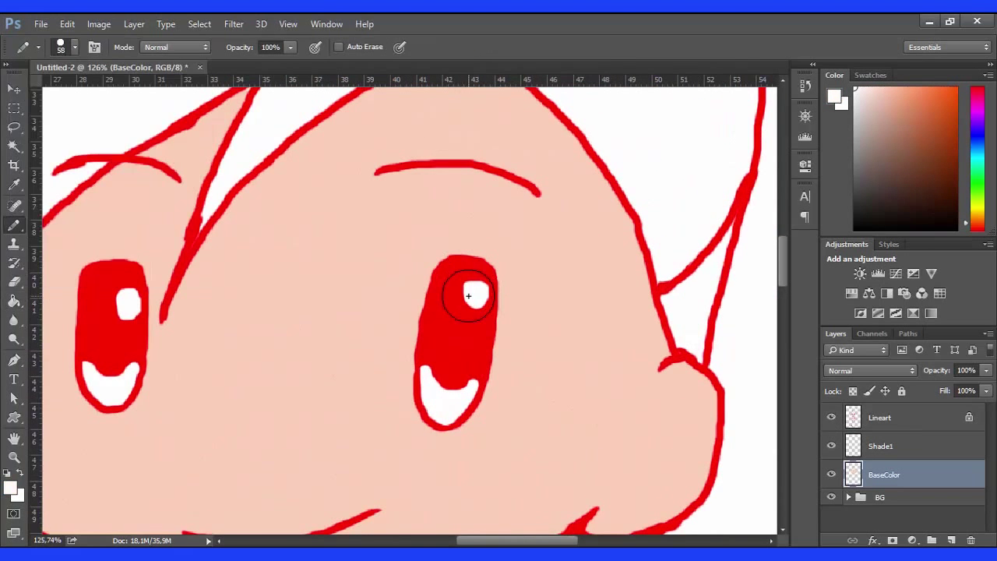
{"action": "left_click", "coordinate": [978, 139]}
{"action": "left_click_drag", "start_coordinate": [445, 372], "coordinate": [452, 383]}
{"action": "left_click_drag", "start_coordinate": [89, 368], "coordinate": [112, 351]}
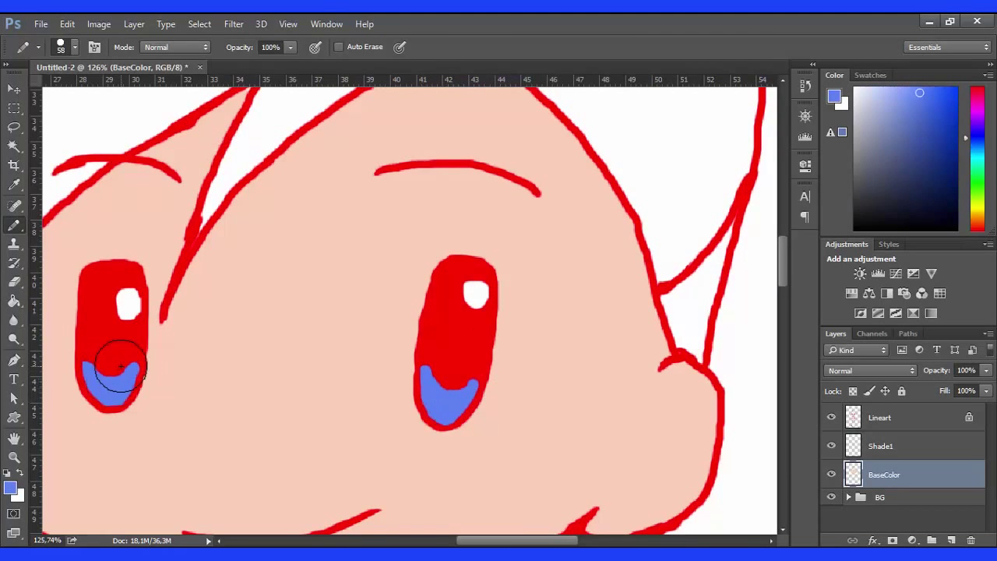
{"action": "scroll", "coordinate": [390, 358], "scroll_direction": "down", "scroll_amount": 5}
{"action": "scroll", "coordinate": [687, 272], "scroll_direction": "up", "scroll_amount": 3}
{"action": "left_click", "coordinate": [687, 272]}
Step: Pick a tan hair colour and brush a stroke across the hair
{"action": "scroll", "coordinate": [687, 271], "scroll_direction": "up", "scroll_amount": 2}
{"action": "left_click", "coordinate": [979, 214]}
{"action": "left_click", "coordinate": [885, 135]}
{"action": "mouse_move", "coordinate": [269, 235]}
{"action": "left_mouse_down"}
{"action": "mouse_move", "coordinate": [190, 289]}
{"action": "mouse_move", "coordinate": [303, 232]}
{"action": "mouse_move", "coordinate": [181, 300]}
{"action": "left_mouse_up"}
{"action": "left_click", "coordinate": [979, 219]}
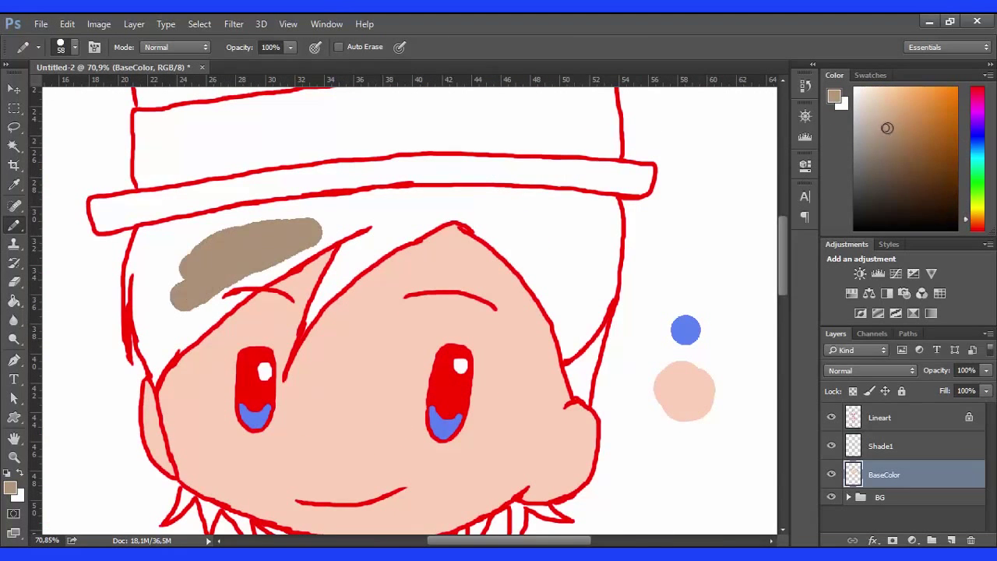
Step: Magic Wand the blank hair area and all hair spikes on the Lineart layer
{"action": "left_click", "coordinate": [13, 301]}
{"action": "left_click", "coordinate": [880, 417]}
{"action": "left_click", "coordinate": [14, 145]}
{"action": "scroll", "coordinate": [545, 394], "scroll_direction": "down", "scroll_amount": 3}
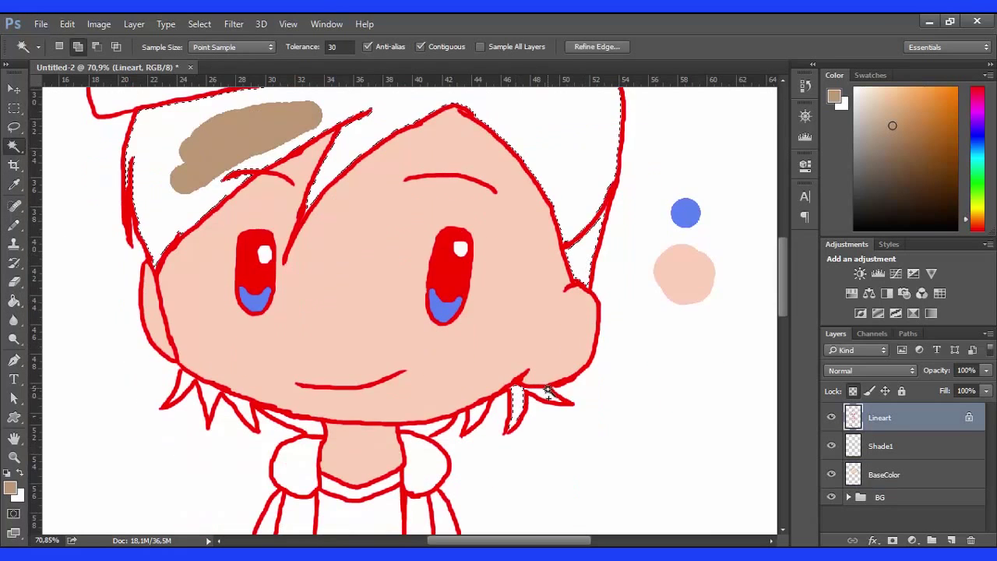
{"action": "left_click", "coordinate": [512, 404]}
{"action": "scroll", "coordinate": [541, 393], "scroll_direction": "up", "scroll_amount": 5}
{"action": "left_click", "coordinate": [542, 393], "text": "shift"}
{"action": "left_click", "coordinate": [319, 475], "text": "shift"}
{"action": "scroll", "coordinate": [318, 474], "scroll_direction": "left", "scroll_amount": 5}
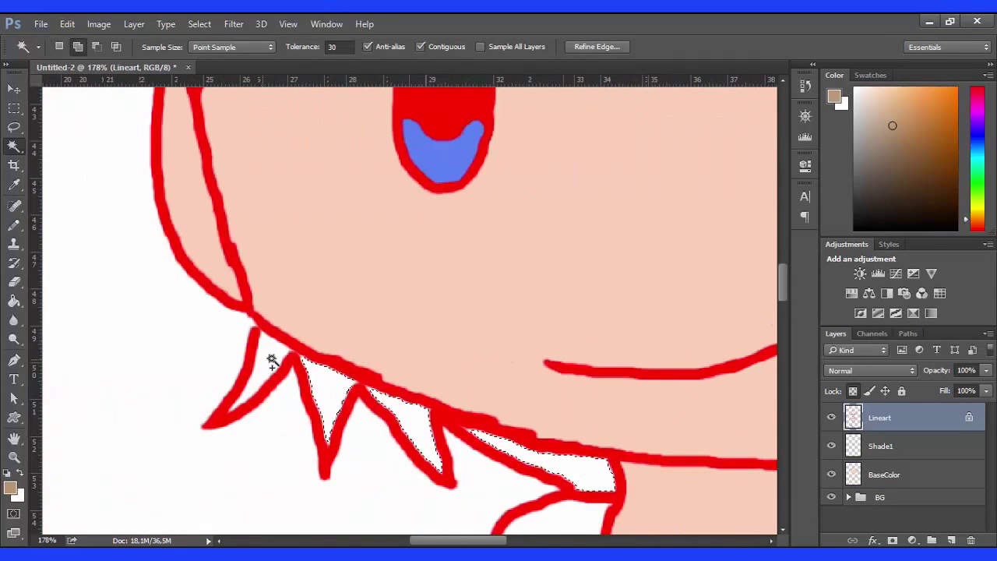
{"action": "left_click", "coordinate": [271, 356], "text": "shift"}
{"action": "scroll", "coordinate": [272, 356], "scroll_direction": "down", "scroll_amount": 5}
Step: Fill the selected hair tan on BaseColor and deselect
{"action": "left_click", "coordinate": [14, 301]}
{"action": "left_click", "coordinate": [884, 474]}
{"action": "left_click", "coordinate": [538, 158]}
{"action": "key", "text": "ctrl+d"}
{"action": "scroll", "coordinate": [322, 345], "scroll_direction": "down", "scroll_amount": 3}
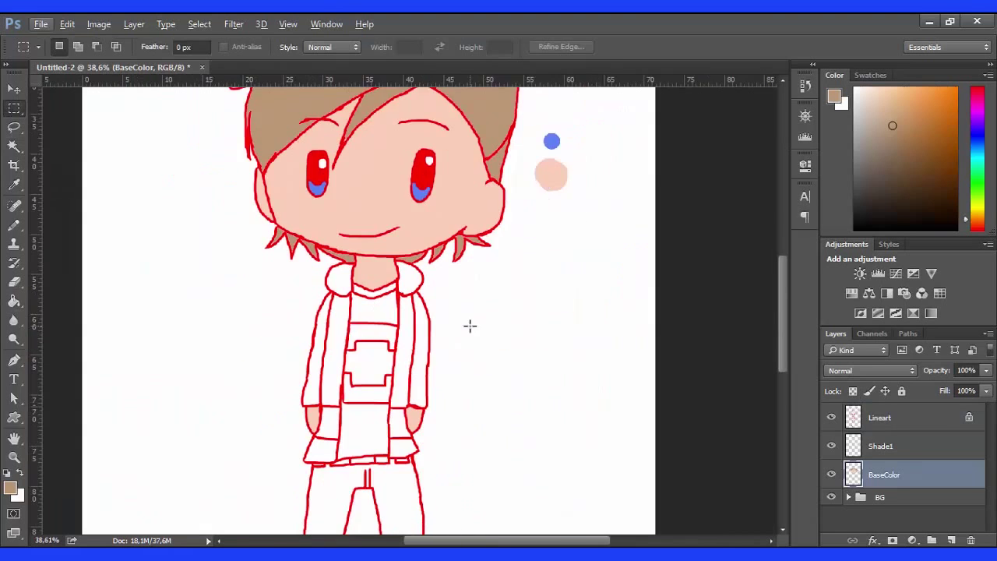
Step: Choose a blue for the jacket and brush it onto the left sleeve
{"action": "left_click", "coordinate": [880, 418]}
{"action": "scroll", "coordinate": [351, 312], "scroll_direction": "up", "scroll_amount": 2}
{"action": "left_click", "coordinate": [13, 224]}
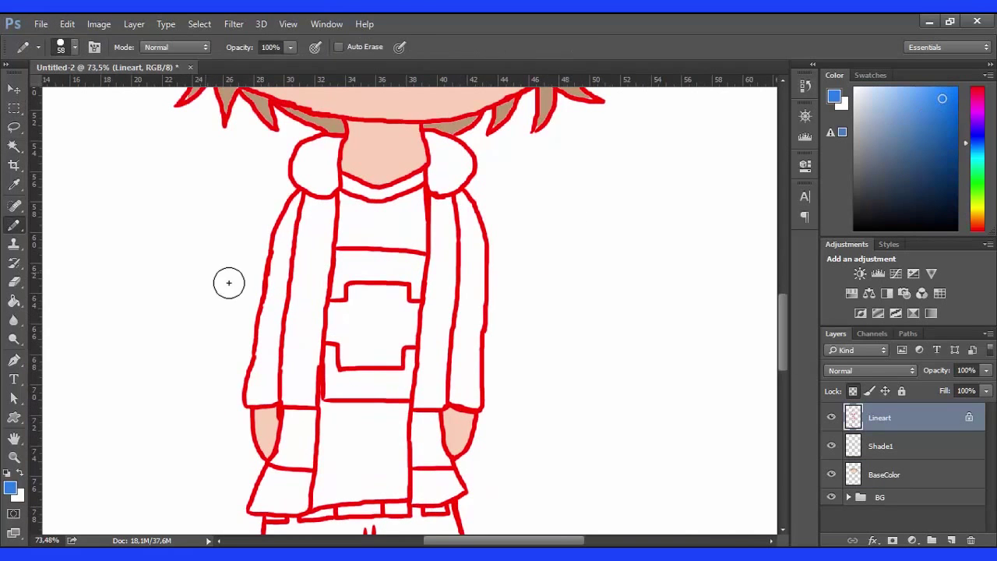
{"action": "key", "text": "alt+bracketleft"}
{"action": "key", "text": "alt+bracketleft"}
{"action": "left_click_drag", "start_coordinate": [290, 329], "coordinate": [296, 366]}
{"action": "scroll", "coordinate": [468, 327], "scroll_direction": "up", "scroll_amount": 2}
{"action": "left_click_drag", "start_coordinate": [592, 355], "coordinate": [598, 367]}
Step: Select the jacket's blank areas on Lineart and fill them blue on BaseColor
{"action": "left_click", "coordinate": [13, 144]}
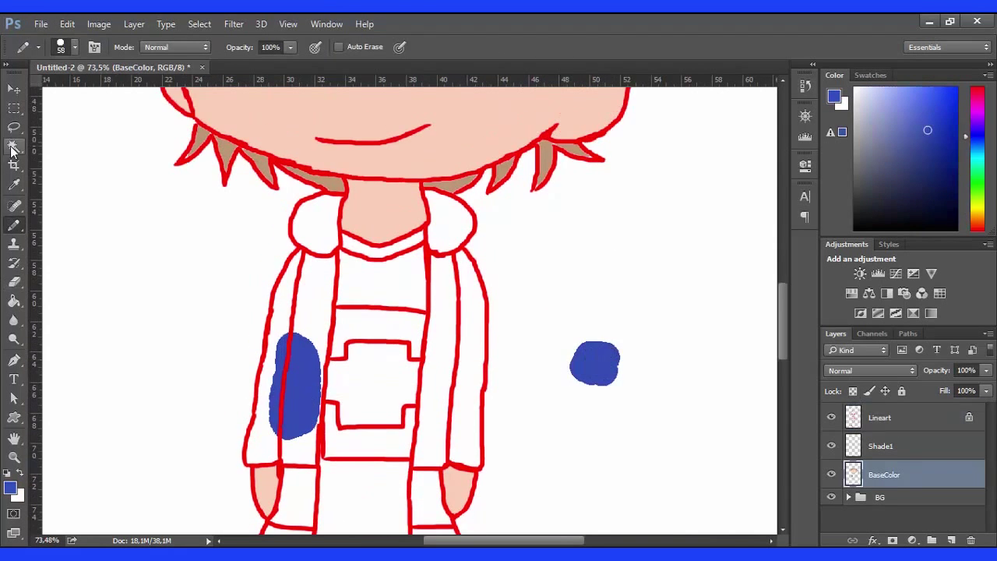
{"action": "left_click", "coordinate": [879, 417]}
{"action": "left_click", "coordinate": [302, 433]}
{"action": "scroll", "coordinate": [473, 372], "scroll_direction": "down", "scroll_amount": 2}
{"action": "left_click", "coordinate": [883, 475]}
{"action": "key", "text": "g"}
{"action": "left_click", "coordinate": [289, 278]}
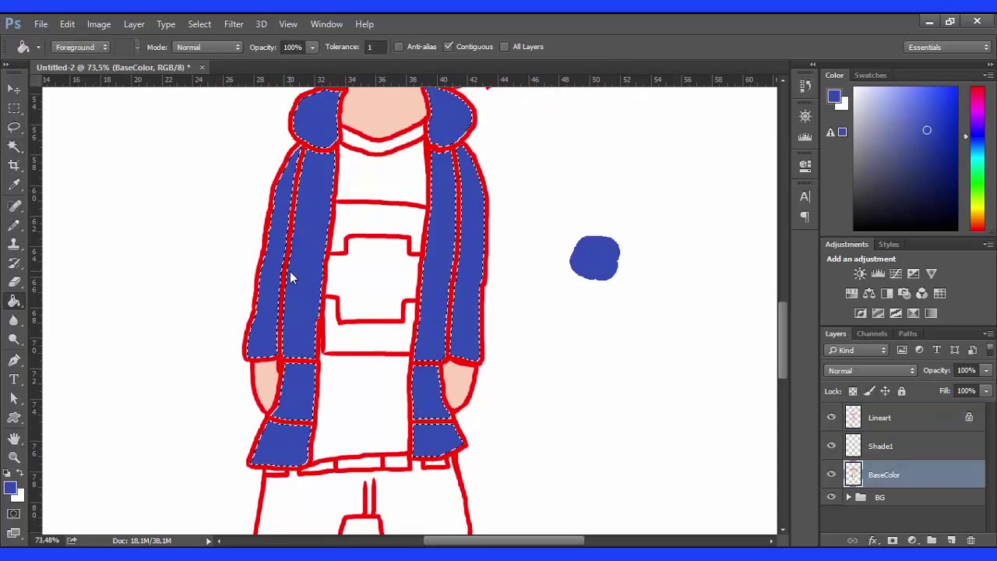
{"action": "key", "text": "ctrl+d"}
{"action": "scroll", "coordinate": [389, 312], "scroll_direction": "down", "scroll_amount": 3}
{"action": "scroll", "coordinate": [156, 356], "scroll_direction": "up", "scroll_amount": 5}
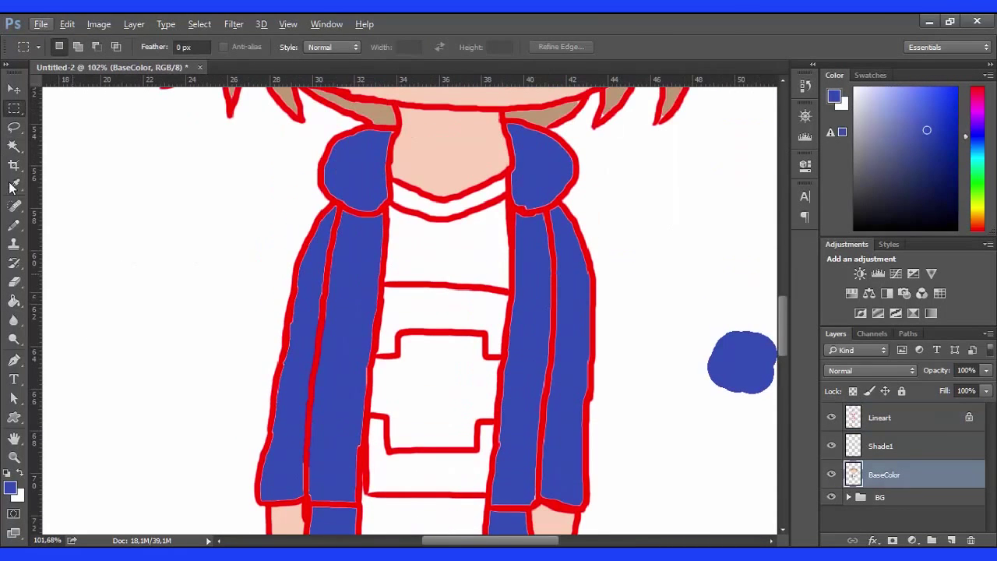
Step: Select the shirt's blank areas and fill them light grey on BaseColor
{"action": "left_click", "coordinate": [14, 224]}
{"action": "mouse_move", "coordinate": [417, 251]}
{"action": "left_mouse_down"}
{"action": "mouse_move", "coordinate": [448, 253]}
{"action": "mouse_move", "coordinate": [401, 285]}
{"action": "left_mouse_up"}
{"action": "left_click", "coordinate": [647, 215]}
{"action": "left_click", "coordinate": [880, 417]}
{"action": "key", "text": "w"}
{"action": "left_click", "coordinate": [448, 374]}
{"action": "left_click", "coordinate": [908, 475]}
{"action": "key", "text": "b"}
Step: Magic Wand the middle shirt panel on the Lineart layer
{"action": "scroll", "coordinate": [461, 229], "scroll_direction": "down", "scroll_amount": 3}
{"action": "scroll", "coordinate": [461, 229], "scroll_direction": "down", "scroll_amount": 3}
{"action": "left_click", "coordinate": [14, 146]}
{"action": "left_click", "coordinate": [472, 251]}
{"action": "key", "text": "alt+bracketright"}
{"action": "key", "text": "alt+bracketright"}
{"action": "left_click", "coordinate": [472, 251]}
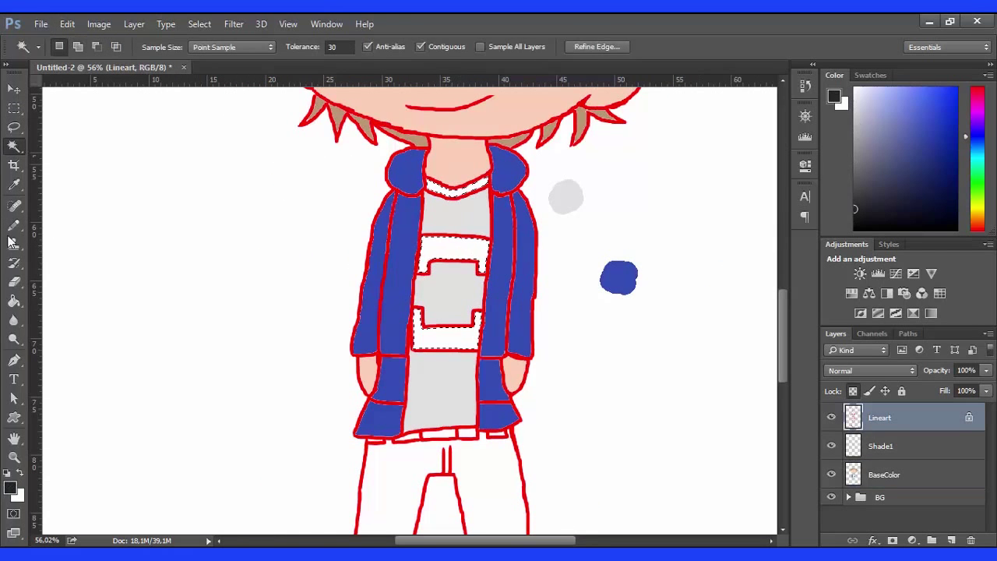
Step: On the BaseColor layer, fill the selected shirt panels with black
{"action": "key", "text": "alt+bracketleft"}
{"action": "key", "text": "alt+bracketleft"}
{"action": "key", "text": "g"}
{"action": "left_click", "coordinate": [452, 257]}
{"action": "scroll", "coordinate": [452, 257], "scroll_direction": "up", "scroll_amount": 3}
{"action": "key", "text": "b"}
{"action": "scroll", "coordinate": [641, 331], "scroll_direction": "down", "scroll_amount": 4}
{"action": "scroll", "coordinate": [641, 331], "scroll_direction": "down", "scroll_amount": 3}
{"action": "scroll", "coordinate": [600, 327], "scroll_direction": "down", "scroll_amount": 3}
Step: Select the blank pants area and fill it with dark grey
{"action": "key", "text": "w"}
{"action": "key", "text": "alt+bracketright"}
{"action": "key", "text": "alt+bracketright"}
{"action": "left_click", "coordinate": [530, 272]}
{"action": "key", "text": "alt+bracketleft"}
{"action": "key", "text": "alt+bracketleft"}
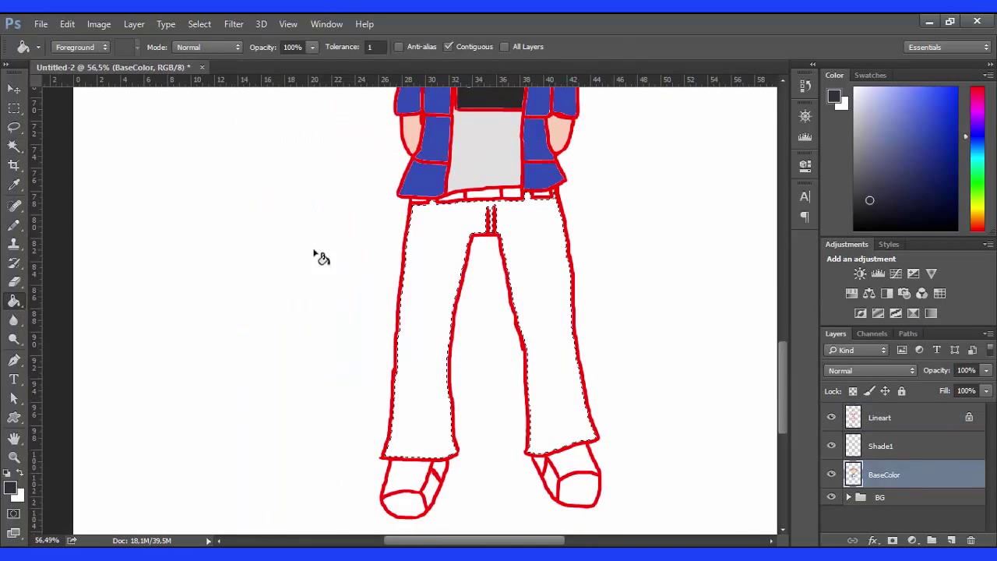
{"action": "left_click", "coordinate": [14, 301]}
Step: Paint a test dab and pick an orange-leaning tan for the belt
{"action": "left_click", "coordinate": [483, 327]}
{"action": "key", "text": "b"}
{"action": "left_click", "coordinate": [646, 241]}
{"action": "scroll", "coordinate": [688, 340], "scroll_direction": "up", "scroll_amount": 3}
{"action": "scroll", "coordinate": [479, 351], "scroll_direction": "up", "scroll_amount": 5}
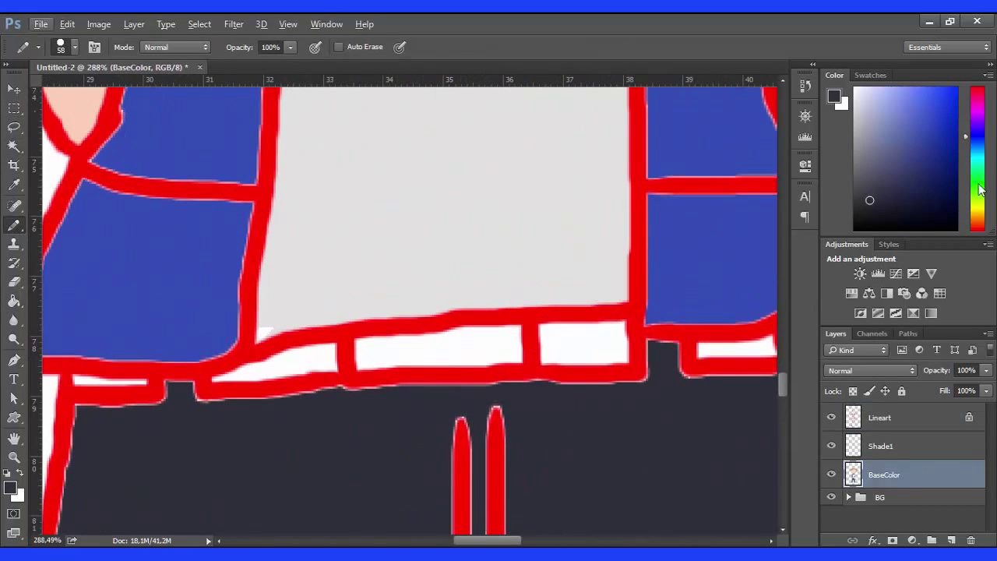
{"action": "left_click_drag", "start_coordinate": [985, 173], "coordinate": [980, 218]}
{"action": "left_click", "coordinate": [911, 122]}
Step: Select a white belt box and fill it with tan
{"action": "key", "text": "w"}
{"action": "key", "text": "alt+bracketright"}
{"action": "key", "text": "alt+bracketright"}
{"action": "left_click", "coordinate": [456, 355]}
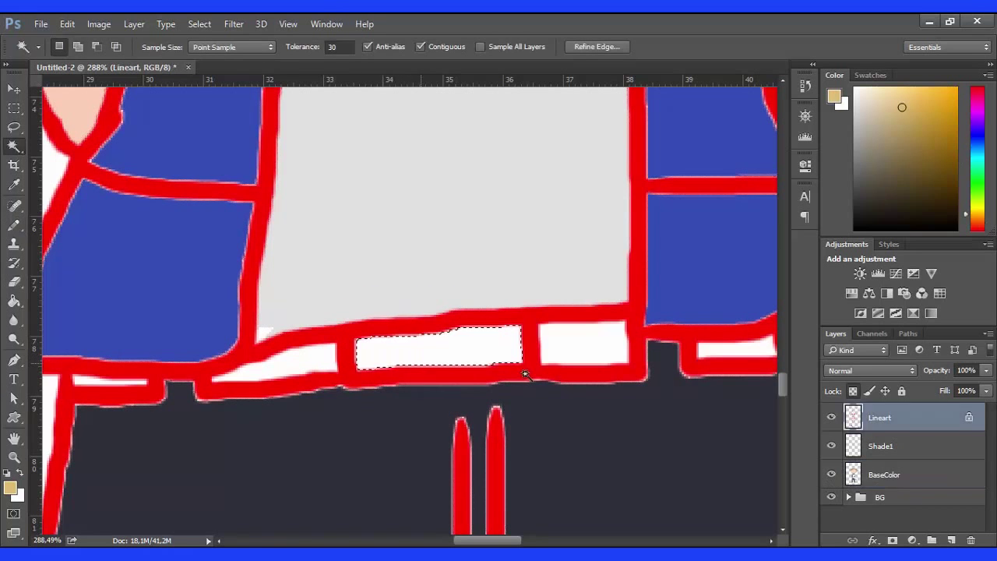
{"action": "key", "text": "alt+bracketleft"}
{"action": "key", "text": "alt+bracketleft"}
{"action": "key", "text": "b"}
{"action": "left_click_drag", "start_coordinate": [411, 352], "coordinate": [498, 347]}
Step: Fill the neighbouring belt boxes with a darker brown, then deselect
{"action": "key", "text": "w"}
{"action": "key", "text": "alt+bracketright"}
{"action": "key", "text": "alt+bracketright"}
{"action": "scroll", "coordinate": [94, 373], "scroll_direction": "up", "scroll_amount": 5}
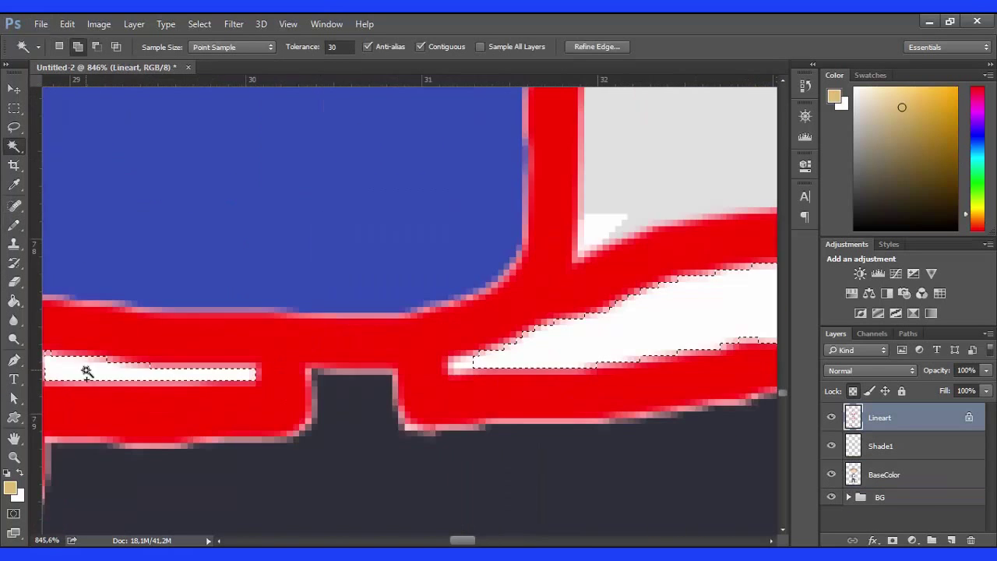
{"action": "scroll", "coordinate": [437, 400], "scroll_direction": "right", "scroll_amount": 3}
{"action": "left_click", "coordinate": [584, 261]}
{"action": "scroll", "coordinate": [436, 311], "scroll_direction": "down", "scroll_amount": 5}
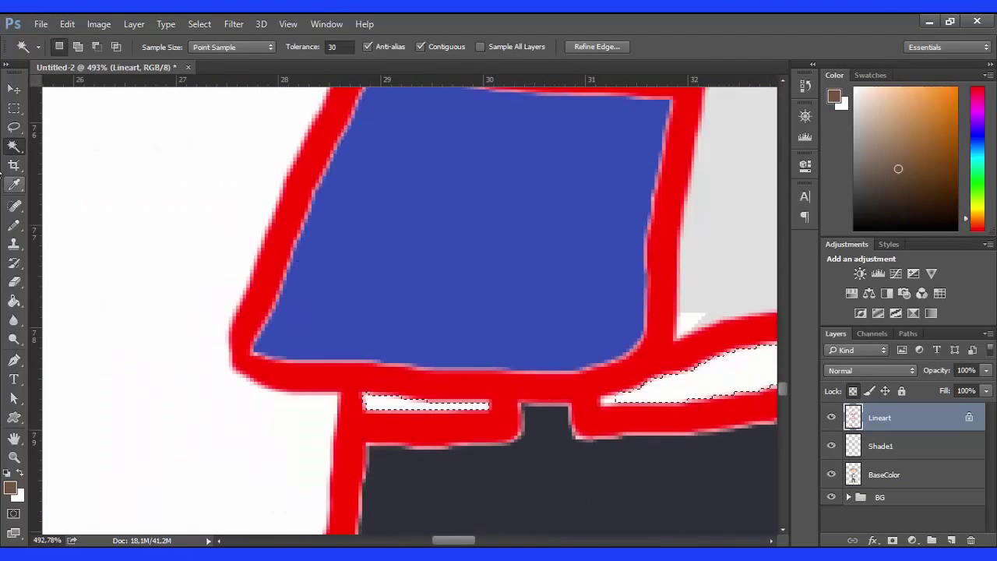
{"action": "key", "text": "b"}
{"action": "key", "text": "alt+bracketleft"}
{"action": "key", "text": "alt+bracketleft"}
{"action": "scroll", "coordinate": [493, 439], "scroll_direction": "down", "scroll_amount": 3}
{"action": "key", "text": "alt+BackSpace"}
{"action": "left_click", "coordinate": [934, 175]}
{"action": "key", "text": "alt+BackSpace"}
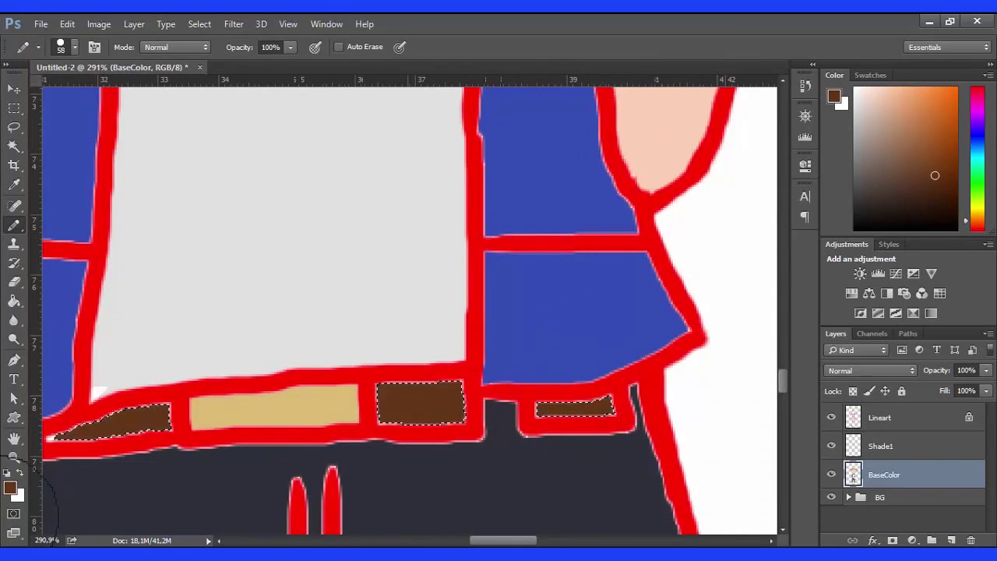
{"action": "scroll", "coordinate": [190, 456], "scroll_direction": "down", "scroll_amount": 3}
{"action": "key", "text": "m"}
Step: Choose a blue-purple for the shoes and paint test blobs beside them
{"action": "scroll", "coordinate": [234, 437], "scroll_direction": "down", "scroll_amount": 5}
{"action": "scroll", "coordinate": [525, 519], "scroll_direction": "down", "scroll_amount": 5}
{"action": "scroll", "coordinate": [525, 468], "scroll_direction": "left", "scroll_amount": 3}
{"action": "left_click", "coordinate": [899, 106]}
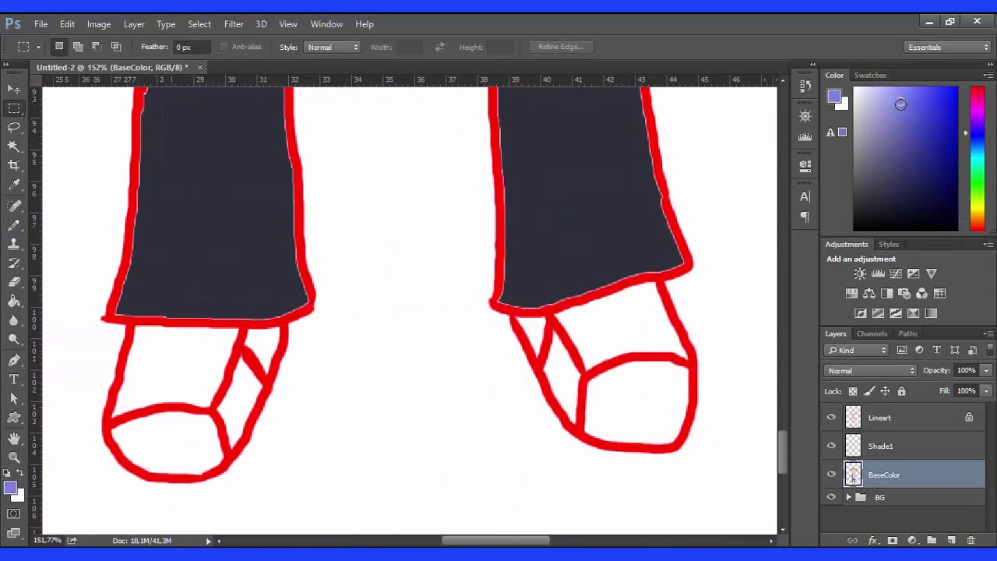
{"action": "key", "text": "b"}
{"action": "left_click", "coordinate": [637, 403]}
{"action": "key", "text": "alt+bracketright"}
{"action": "key", "text": "alt+bracketright"}
{"action": "key", "text": "alt+bracketleft"}
{"action": "key", "text": "alt+bracketleft"}
{"action": "left_click", "coordinate": [746, 315]}
{"action": "key", "text": "alt+bracketright"}
{"action": "key", "text": "alt+bracketright"}
{"action": "key", "text": "w"}
Step: Select the left shoe's toe and fill the toe areas with blue-purple
{"action": "left_click", "coordinate": [167, 443]}
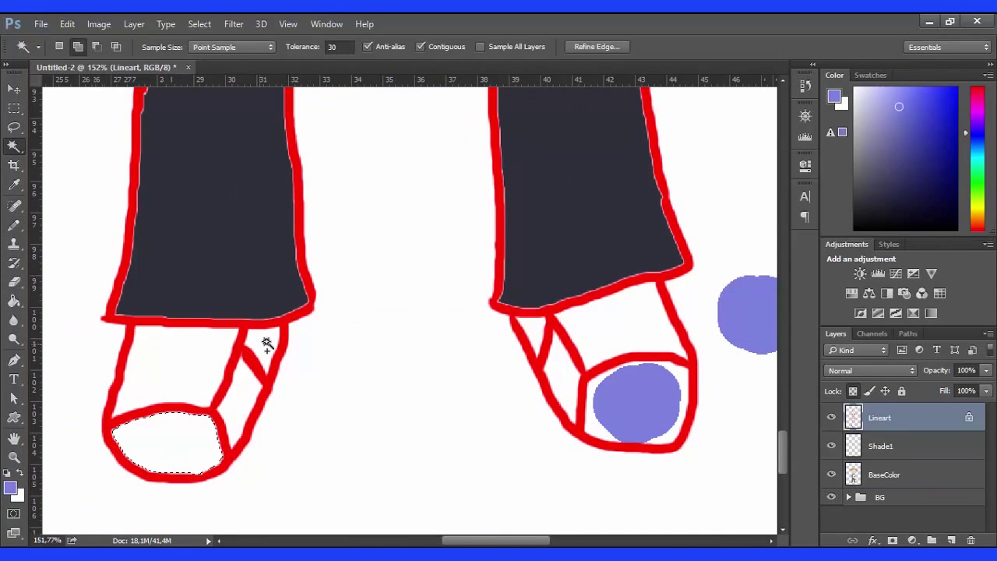
{"action": "key", "text": "b"}
{"action": "key", "text": "alt+bracketleft"}
{"action": "key", "text": "alt+bracketleft"}
{"action": "key", "text": "alt+BackSpace"}
{"action": "key", "text": "alt+bracketright"}
{"action": "key", "text": "alt+bracketright"}
{"action": "key", "text": "w"}
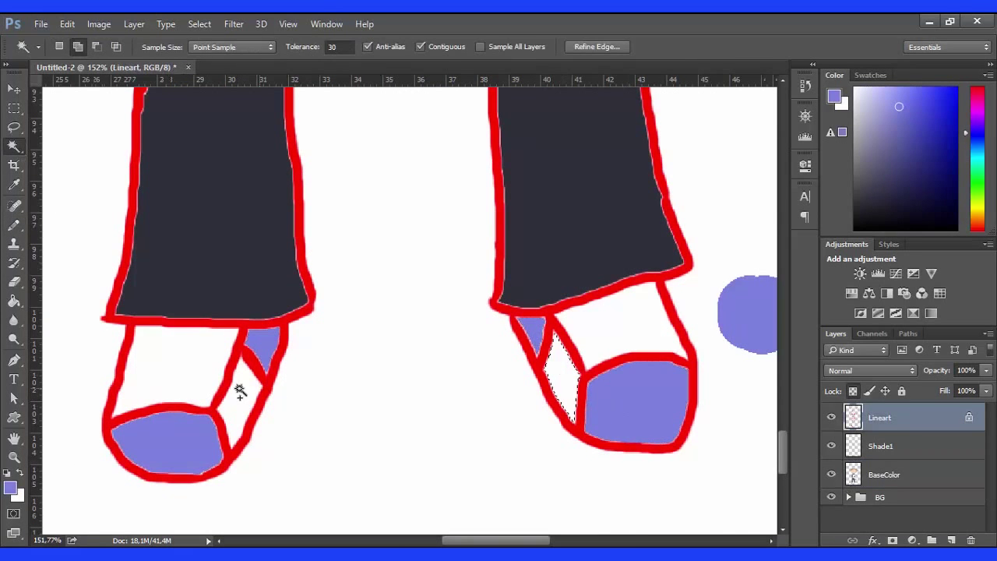
Step: Select the middle shoe pieces and fill them with grey
{"action": "left_click", "coordinate": [241, 389]}
{"action": "key", "text": "alt+bracketleft"}
{"action": "key", "text": "alt+bracketleft"}
{"action": "key", "text": "alt+BackSpace"}
{"action": "key", "text": "alt+bracketright"}
{"action": "key", "text": "alt+bracketright"}
{"action": "key", "text": "w"}
{"action": "key", "text": "alt+bracketleft"}
{"action": "key", "text": "alt+bracketleft"}
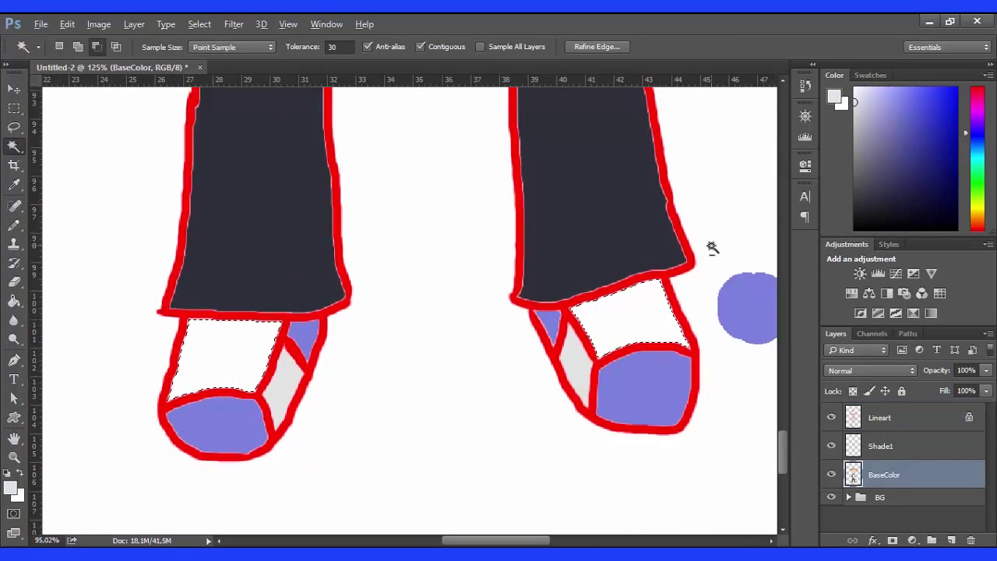
Step: Paint the selected shoe parts black and clear the shoe selection
{"action": "scroll", "coordinate": [712, 249], "scroll_direction": "down", "scroll_amount": 5}
{"action": "key", "text": "b"}
{"action": "key", "text": "d"}
{"action": "scroll", "coordinate": [662, 389], "scroll_direction": "up", "scroll_amount": 5}
{"action": "left_click_drag", "start_coordinate": [686, 401], "coordinate": [616, 401]}
{"action": "key", "text": "m"}
{"action": "scroll", "coordinate": [499, 312], "scroll_direction": "down", "scroll_amount": 6}
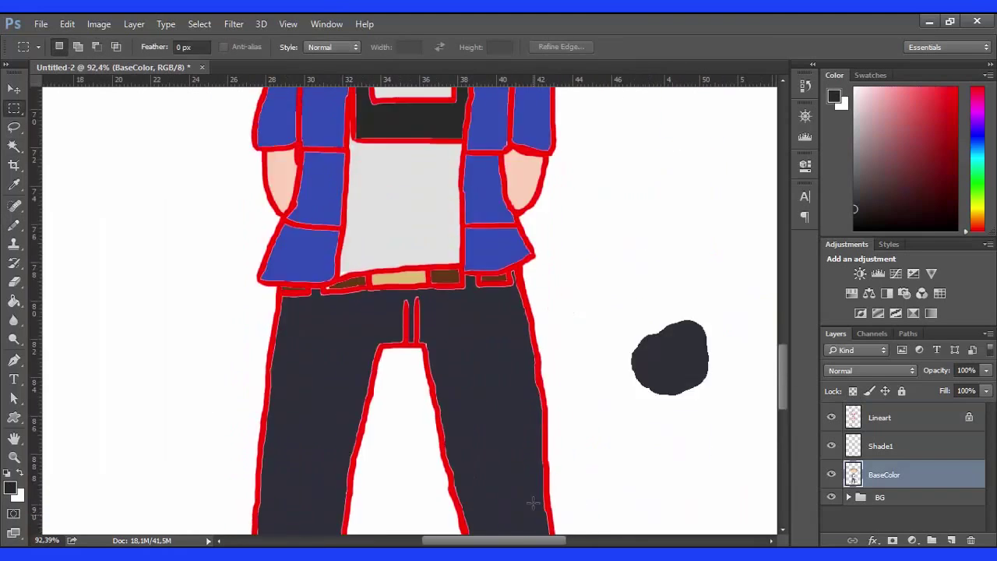
{"action": "scroll", "coordinate": [389, 157], "scroll_direction": "up", "scroll_amount": 5}
Step: Fill the hat crown and brim with near-black on BaseColor
{"action": "key", "text": "w"}
{"action": "key", "text": "alt+bracketright"}
{"action": "left_click", "coordinate": [390, 171]}
{"action": "key", "text": "alt+bracketleft"}
{"action": "key", "text": "alt+BackSpace"}
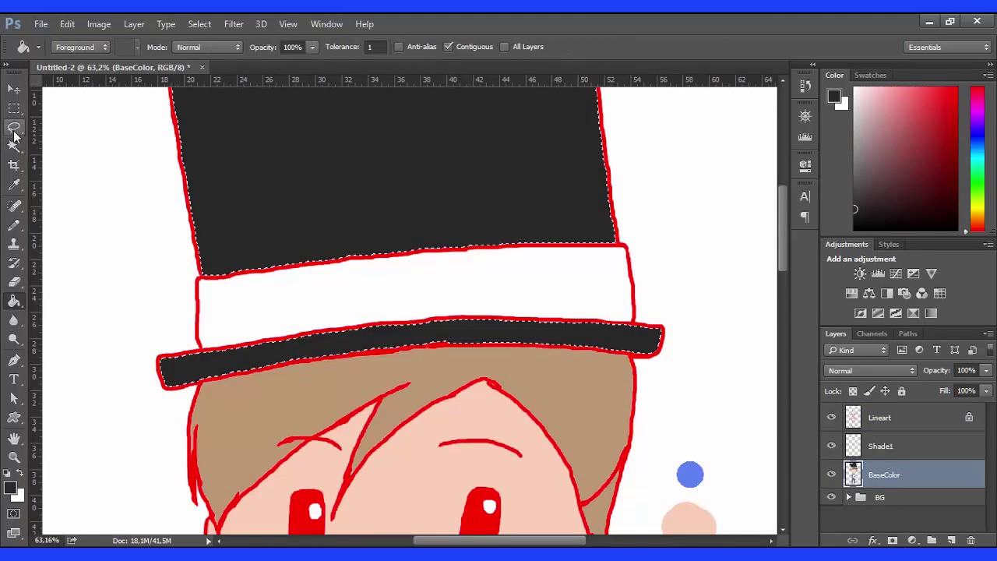
{"action": "key", "text": "alt+bracketright"}
{"action": "key", "text": "w"}
Step: Sample light grey from the swatch, fill the hat band, and deselect
{"action": "scroll", "coordinate": [536, 390], "scroll_direction": "down", "scroll_amount": 5}
{"action": "left_click", "coordinate": [525, 257], "text": "alt"}
{"action": "scroll", "coordinate": [525, 256], "scroll_direction": "up", "scroll_amount": 5}
{"action": "left_click", "coordinate": [859, 475]}
{"action": "scroll", "coordinate": [389, 312], "scroll_direction": "down", "scroll_amount": 5}
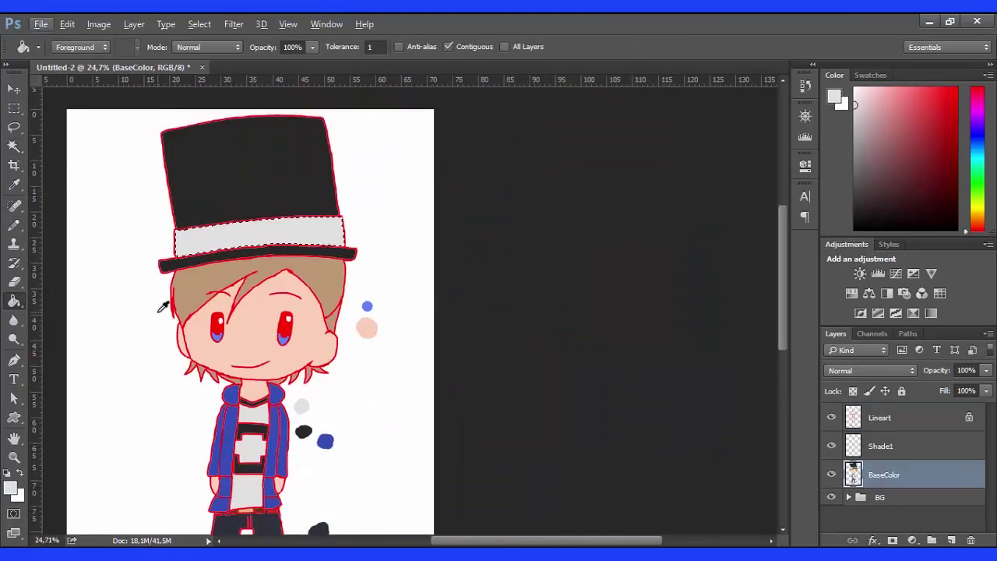
{"action": "key", "text": "m"}
{"action": "scroll", "coordinate": [198, 125], "scroll_direction": "up", "scroll_amount": 5}
{"action": "key", "text": "alt+bracketright"}
{"action": "key", "text": "alt+bracketright"}
Step: With a black brush, paint over the brim's red lower outline
{"action": "key", "text": "d"}
{"action": "key", "text": "b"}
{"action": "mouse_move", "coordinate": [490, 312]}
{"action": "left_mouse_down"}
{"action": "mouse_move", "coordinate": [102, 348]}
{"action": "mouse_move", "coordinate": [548, 294]}
{"action": "left_mouse_up"}
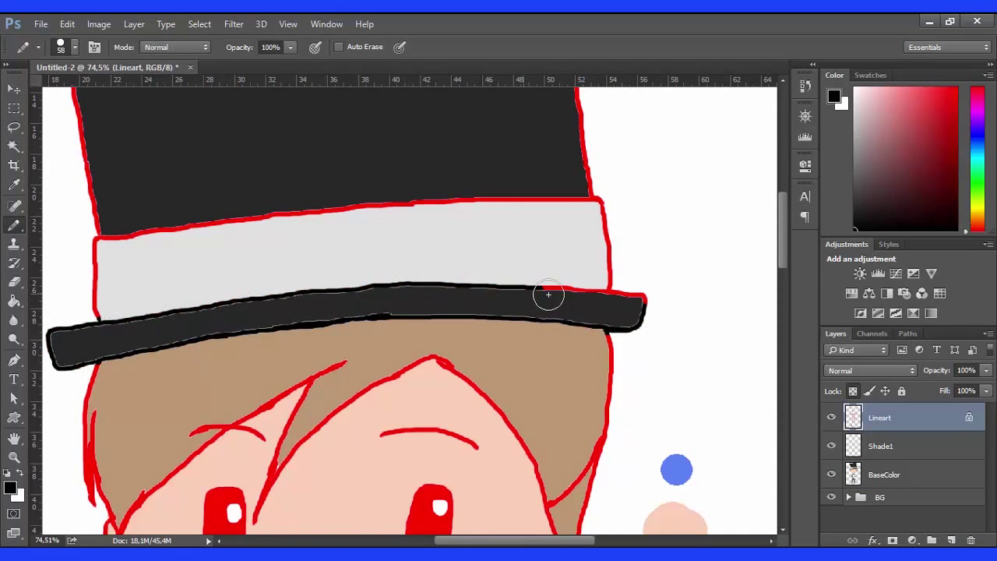
{"action": "scroll", "coordinate": [100, 227], "scroll_direction": "up", "scroll_amount": 5}
{"action": "mouse_move", "coordinate": [55, 241]}
{"action": "left_mouse_down"}
{"action": "mouse_move", "coordinate": [578, 212]}
{"action": "mouse_move", "coordinate": [580, 374]}
{"action": "left_mouse_up"}
{"action": "scroll", "coordinate": [612, 396], "scroll_direction": "down", "scroll_amount": 5}
Step: Repaint the red hat, eyebrow and eye outlines in black
{"action": "scroll", "coordinate": [612, 396], "scroll_direction": "down", "scroll_amount": 3}
{"action": "left_click_drag", "start_coordinate": [380, 234], "coordinate": [477, 247]}
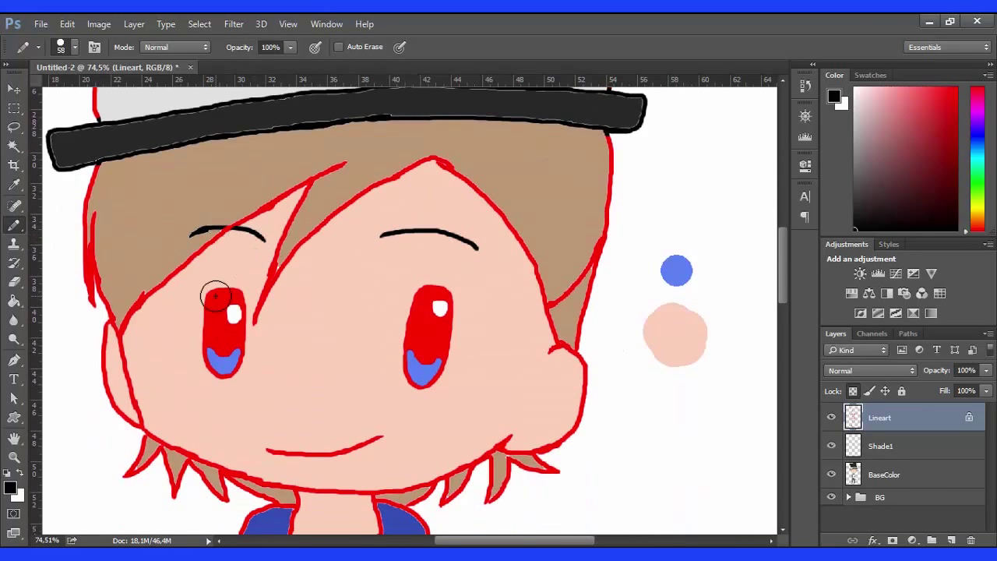
{"action": "scroll", "coordinate": [216, 297], "scroll_direction": "down", "scroll_amount": 1}
{"action": "left_click_drag", "start_coordinate": [210, 226], "coordinate": [243, 233]}
{"action": "left_click_drag", "start_coordinate": [409, 210], "coordinate": [450, 222]}
{"action": "scroll", "coordinate": [434, 285], "scroll_direction": "down", "scroll_amount": 2}
{"action": "scroll", "coordinate": [434, 285], "scroll_direction": "down", "scroll_amount": 1}
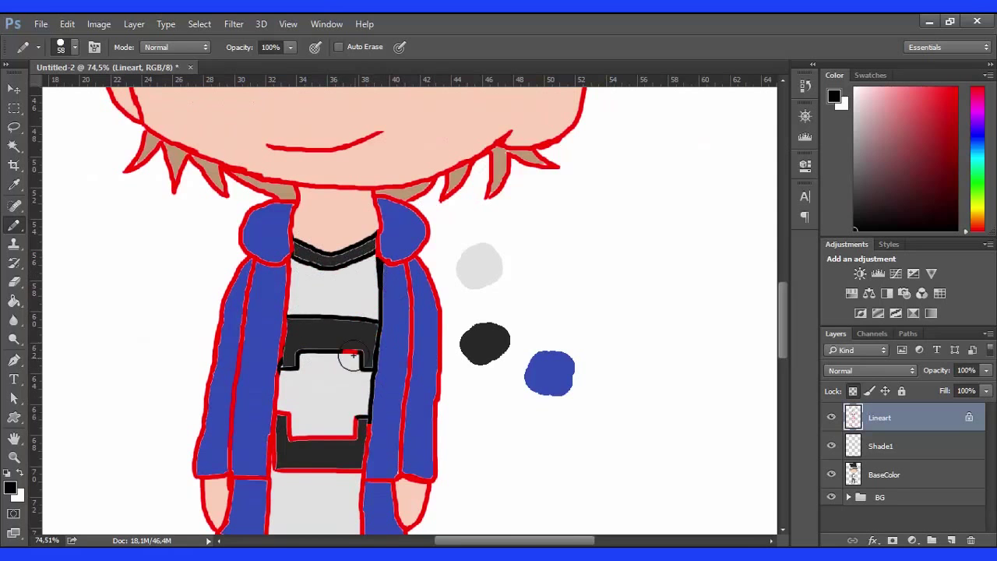
Step: Extend the shirt's side lines in black
{"action": "left_click_drag", "start_coordinate": [368, 406], "coordinate": [363, 475]}
{"action": "scroll", "coordinate": [350, 412], "scroll_direction": "down", "scroll_amount": 3}
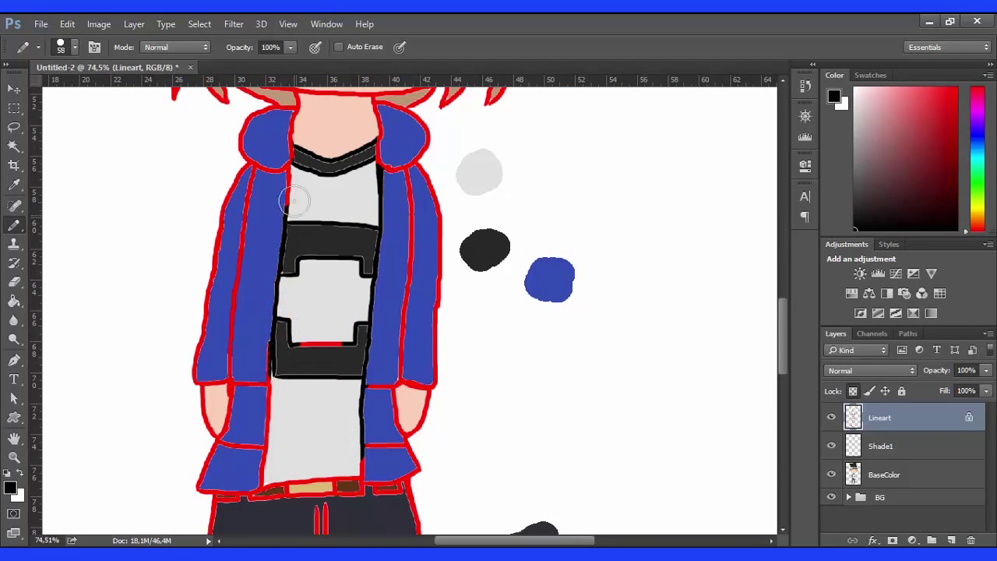
{"action": "scroll", "coordinate": [281, 455], "scroll_direction": "up", "scroll_amount": 5}
{"action": "left_click_drag", "start_coordinate": [568, 346], "coordinate": [567, 448]}
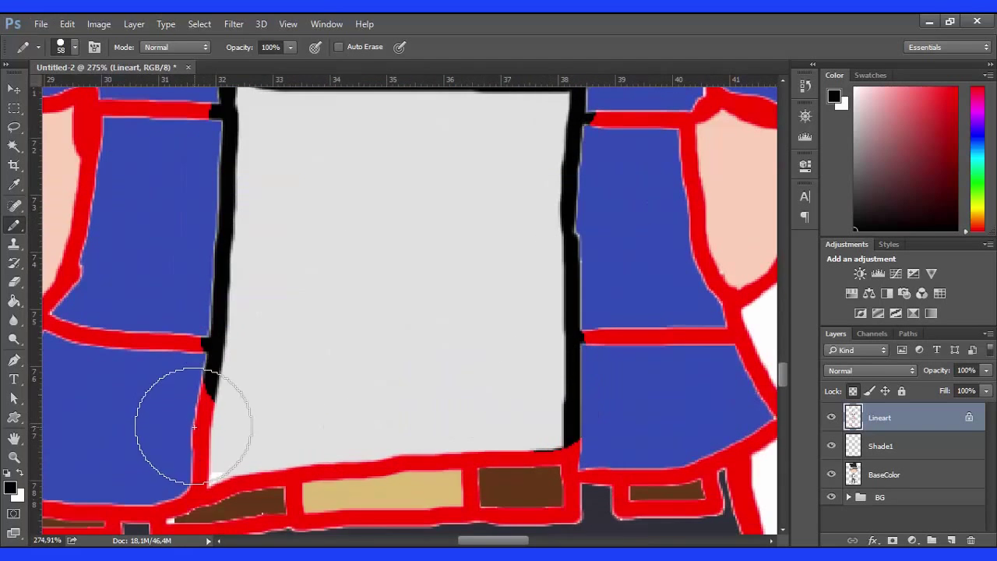
Step: Set the brush size to 15 and draw a black line along the shirt's bottom edge
{"action": "right_click", "coordinate": [199, 467]}
{"action": "type", "text": "15"}
{"action": "key", "text": "Return"}
{"action": "left_click_drag", "start_coordinate": [204, 497], "coordinate": [579, 445]}
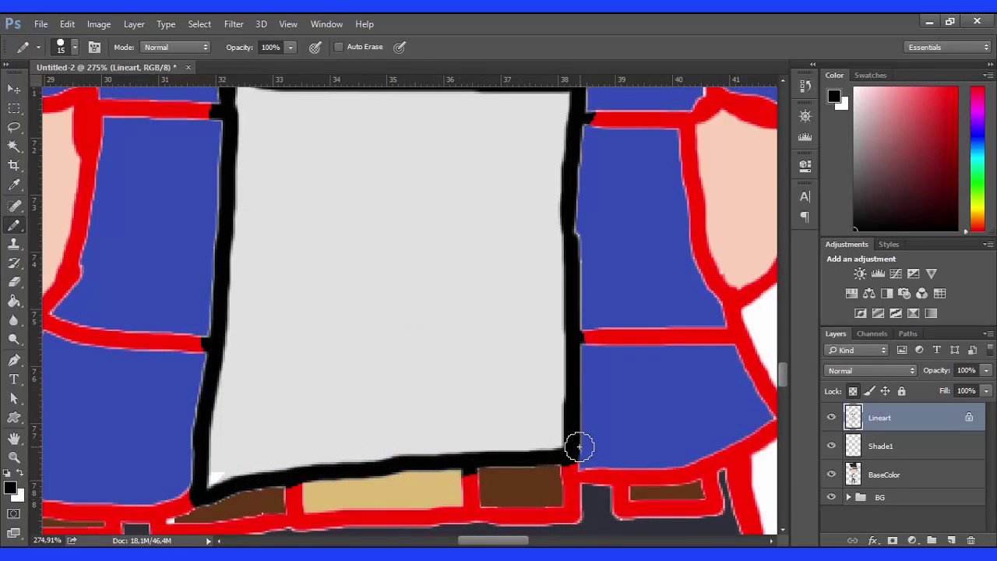
{"action": "scroll", "coordinate": [367, 416], "scroll_direction": "down", "scroll_amount": 5}
{"action": "scroll", "coordinate": [338, 455], "scroll_direction": "up", "scroll_amount": 3}
Step: At brush size 63, trace the left leg's edges in black
{"action": "left_click", "coordinate": [75, 47]}
{"action": "type", "text": "63"}
{"action": "key", "text": "Return"}
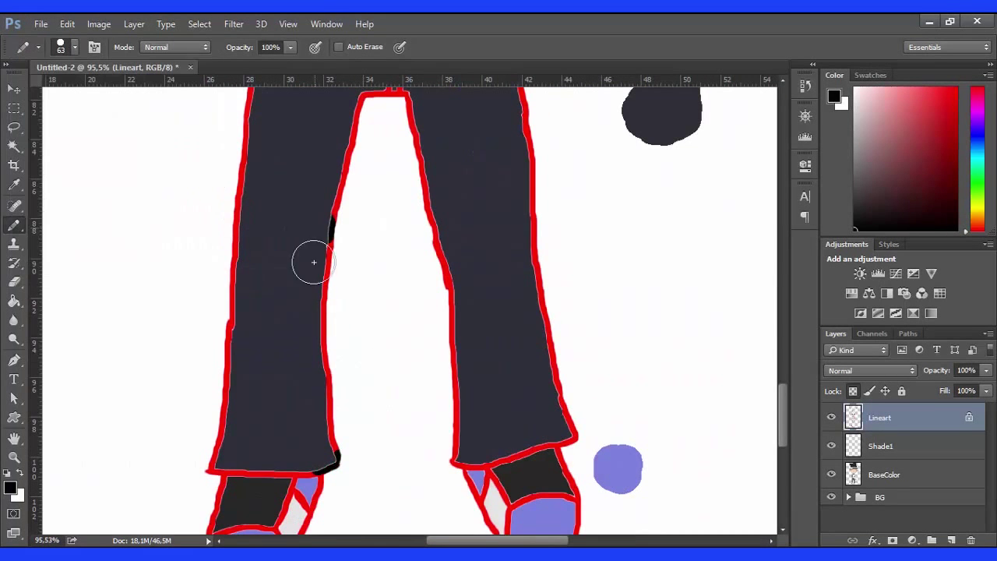
{"action": "left_click_drag", "start_coordinate": [337, 199], "coordinate": [307, 455]}
{"action": "left_click_drag", "start_coordinate": [206, 453], "coordinate": [238, 183]}
{"action": "scroll", "coordinate": [319, 296], "scroll_direction": "up", "scroll_amount": 4}
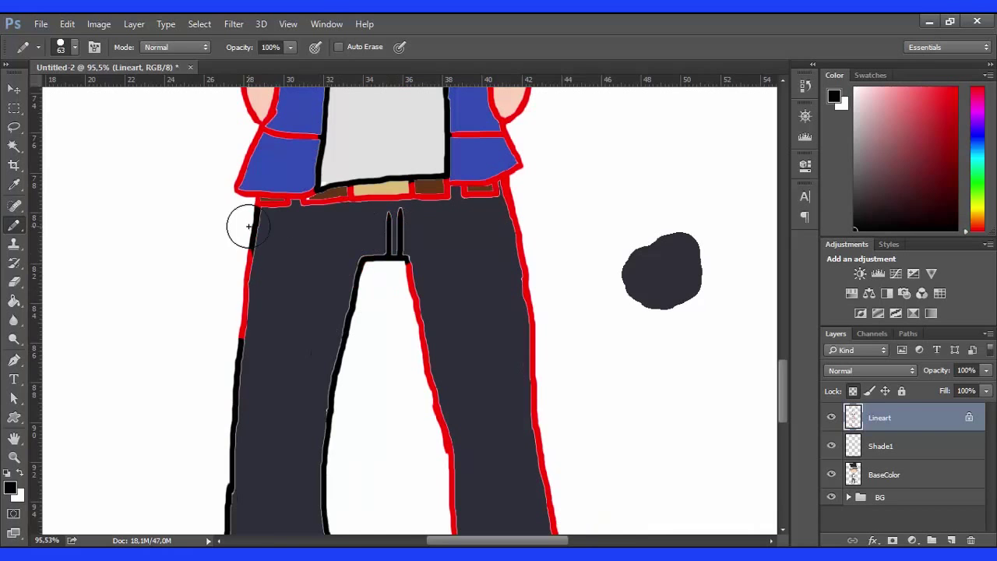
Step: Paint the right leg's red outlines black
{"action": "left_click_drag", "start_coordinate": [406, 297], "coordinate": [433, 393]}
{"action": "mouse_move", "coordinate": [527, 302]}
{"action": "left_mouse_down"}
{"action": "mouse_move", "coordinate": [503, 185]}
{"action": "mouse_move", "coordinate": [550, 498]}
{"action": "left_mouse_up"}
{"action": "scroll", "coordinate": [549, 499], "scroll_direction": "down", "scroll_amount": 5}
{"action": "left_click_drag", "start_coordinate": [452, 265], "coordinate": [474, 413]}
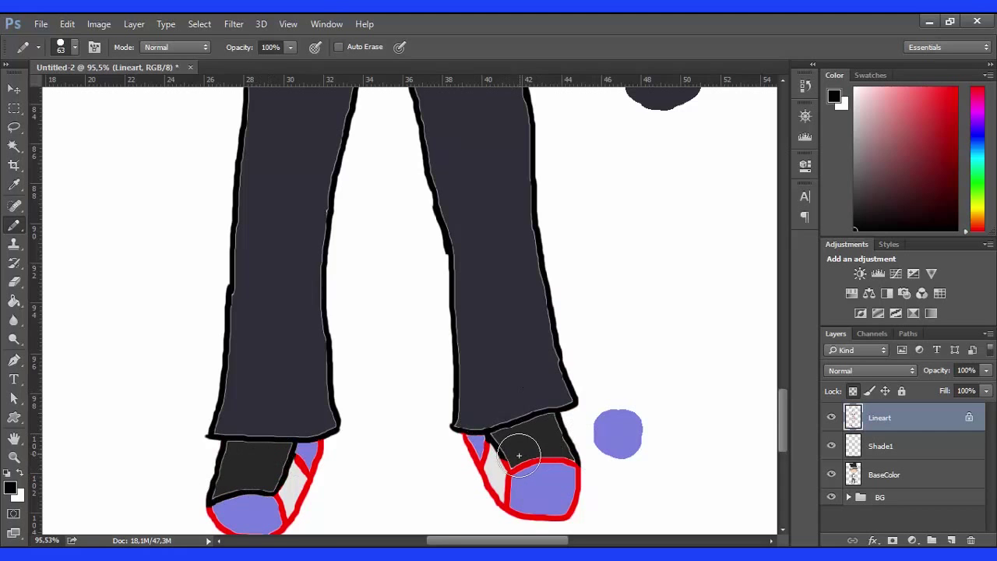
{"action": "scroll", "coordinate": [572, 445], "scroll_direction": "up", "scroll_amount": 3}
Step: Repaint both shoes' red outlines in dark purple
{"action": "left_click", "coordinate": [541, 374], "text": "alt"}
{"action": "mouse_move", "coordinate": [478, 438]}
{"action": "left_mouse_down"}
{"action": "mouse_move", "coordinate": [390, 413]}
{"action": "mouse_move", "coordinate": [393, 351]}
{"action": "left_mouse_up"}
{"action": "left_click_drag", "start_coordinate": [385, 421], "coordinate": [308, 273]}
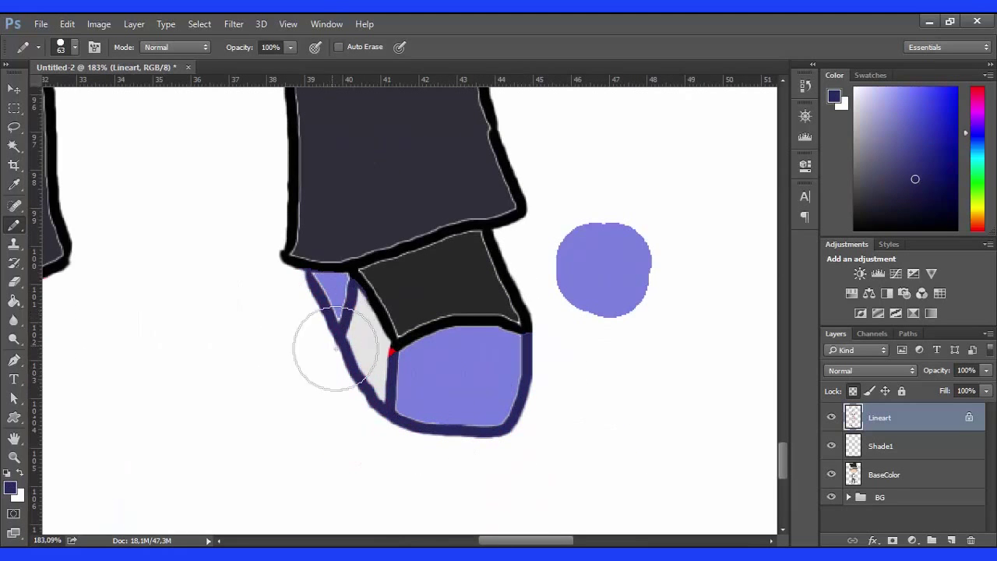
{"action": "scroll", "coordinate": [424, 321], "scroll_direction": "left", "scroll_amount": 5}
{"action": "mouse_move", "coordinate": [406, 326]}
{"action": "left_mouse_down"}
{"action": "mouse_move", "coordinate": [367, 438]}
{"action": "mouse_move", "coordinate": [371, 400]}
{"action": "left_mouse_up"}
{"action": "left_click_drag", "start_coordinate": [351, 459], "coordinate": [176, 437]}
{"action": "scroll", "coordinate": [528, 420], "scroll_direction": "down", "scroll_amount": 3}
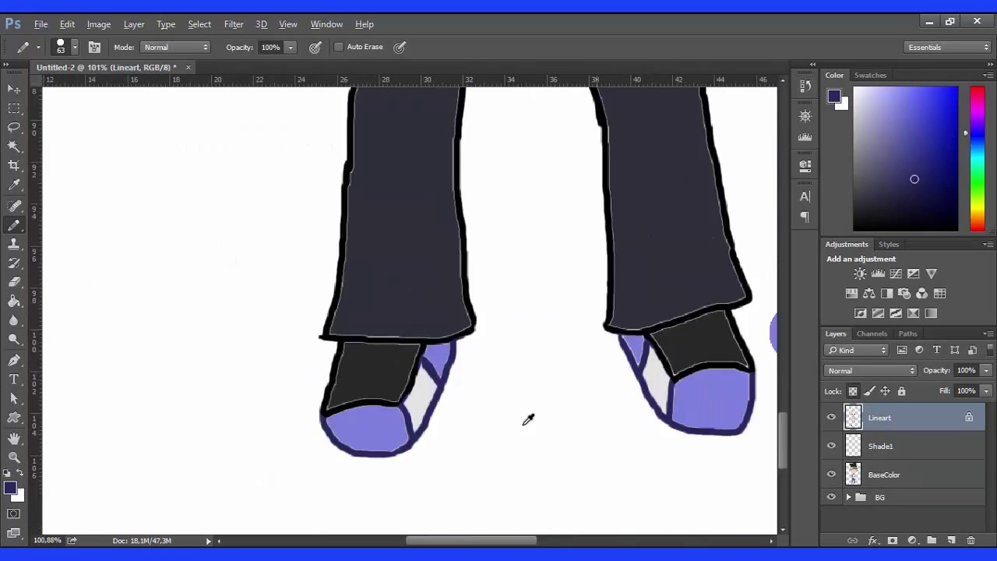
{"action": "scroll", "coordinate": [528, 419], "scroll_direction": "up", "scroll_amount": 5}
Step: Outline the jacket, left sleeve, hand and cuff in navy over the red
{"action": "left_click_drag", "start_coordinate": [553, 226], "coordinate": [549, 356]}
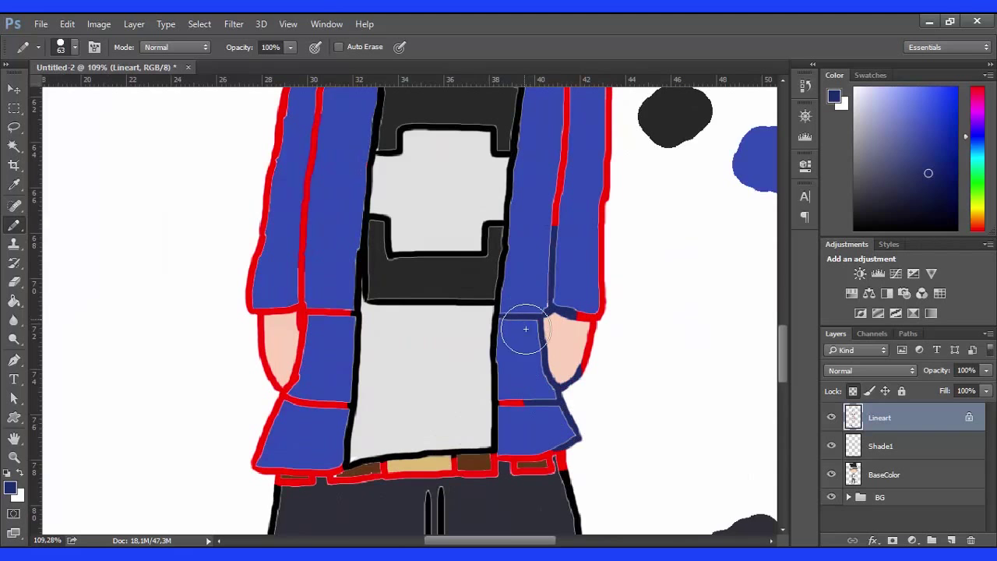
{"action": "left_click_drag", "start_coordinate": [559, 226], "coordinate": [562, 97]}
{"action": "scroll", "coordinate": [573, 175], "scroll_direction": "up", "scroll_amount": 4}
{"action": "scroll", "coordinate": [578, 238], "scroll_direction": "down", "scroll_amount": 3}
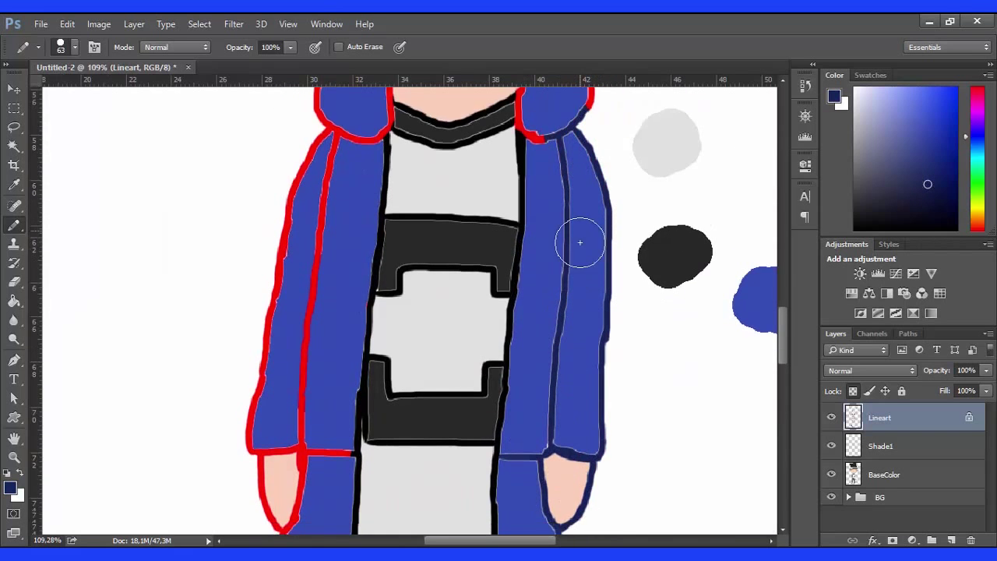
{"action": "left_click_drag", "start_coordinate": [322, 486], "coordinate": [328, 343]}
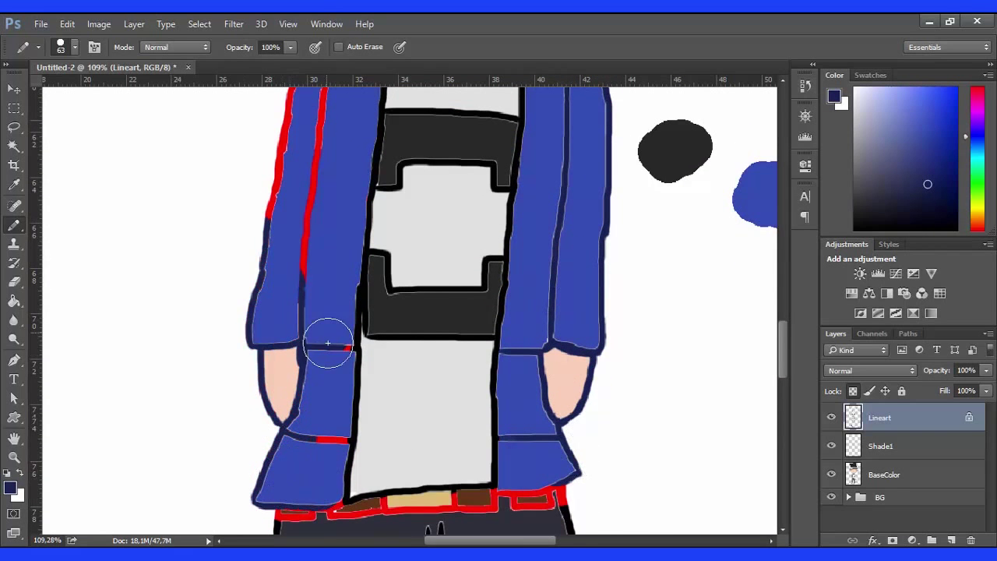
{"action": "left_click_drag", "start_coordinate": [302, 269], "coordinate": [318, 94]}
{"action": "scroll", "coordinate": [345, 279], "scroll_direction": "up", "scroll_amount": 5}
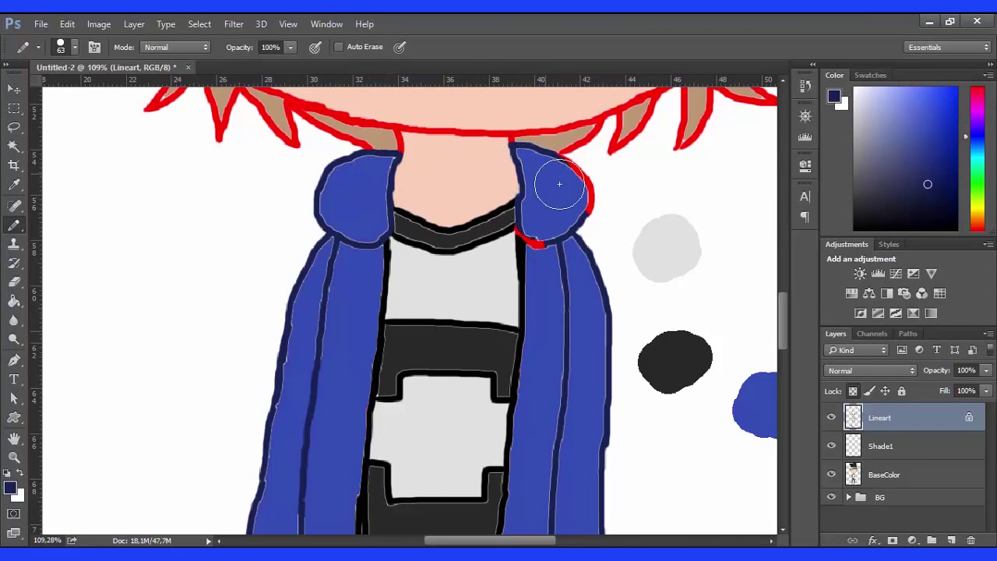
{"action": "scroll", "coordinate": [559, 214], "scroll_direction": "down", "scroll_amount": 3}
{"action": "scroll", "coordinate": [521, 349], "scroll_direction": "up", "scroll_amount": 5}
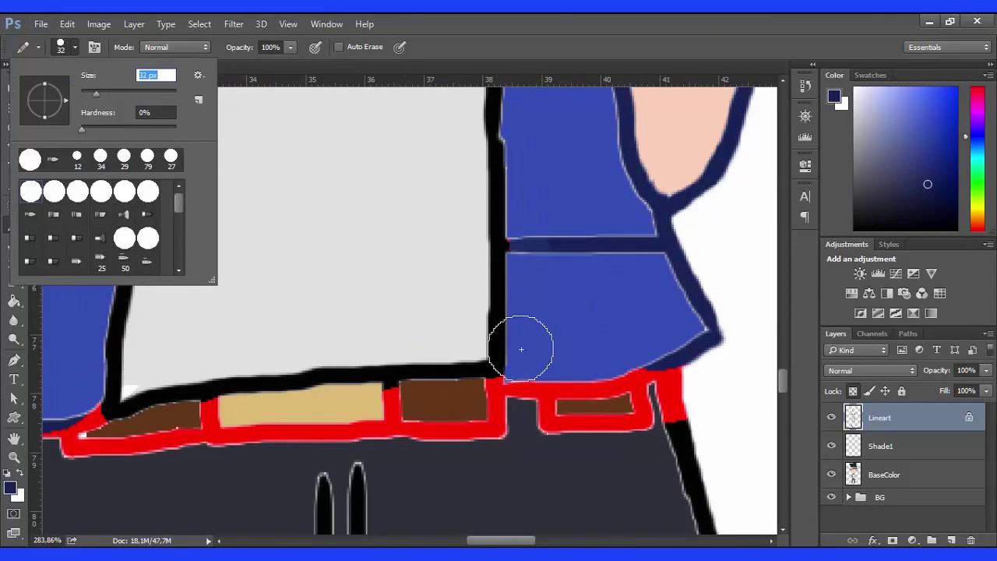
Step: With a 12 px brush, outline the belt and the band beneath it in dark brown
{"action": "left_click", "coordinate": [505, 382]}
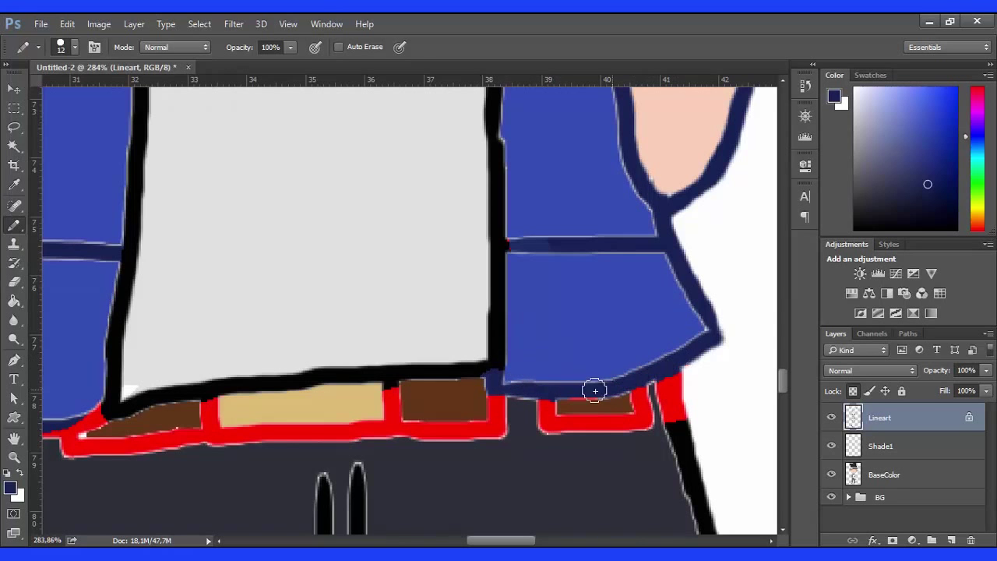
{"action": "scroll", "coordinate": [390, 423], "scroll_direction": "left", "scroll_amount": 5}
{"action": "scroll", "coordinate": [448, 398], "scroll_direction": "down", "scroll_amount": 3}
{"action": "scroll", "coordinate": [448, 397], "scroll_direction": "up", "scroll_amount": 1}
{"action": "scroll", "coordinate": [447, 397], "scroll_direction": "down", "scroll_amount": 1}
{"action": "scroll", "coordinate": [635, 310], "scroll_direction": "up", "scroll_amount": 3}
{"action": "left_click", "coordinate": [636, 310], "text": "alt"}
{"action": "mouse_move", "coordinate": [577, 300]}
{"action": "left_mouse_down"}
{"action": "mouse_move", "coordinate": [650, 341]}
{"action": "mouse_move", "coordinate": [90, 366]}
{"action": "left_mouse_up"}
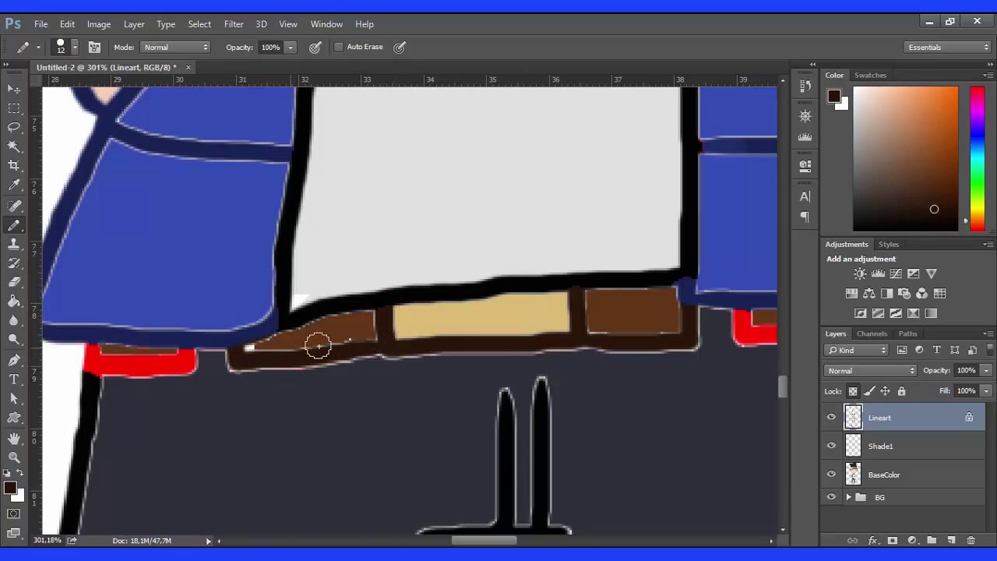
{"action": "scroll", "coordinate": [91, 357], "scroll_direction": "right", "scroll_amount": 5}
{"action": "left_click_drag", "start_coordinate": [360, 342], "coordinate": [454, 315]}
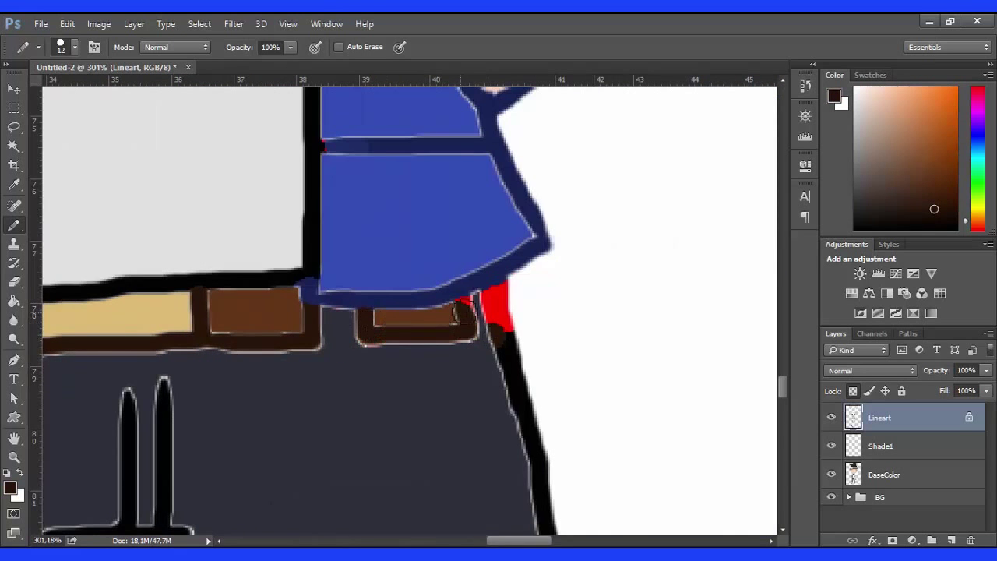
{"action": "scroll", "coordinate": [555, 315], "scroll_direction": "up", "scroll_amount": 4}
Step: Sample navy again for the jacket, then pick a colour for the skin outlines
{"action": "left_click", "coordinate": [402, 412], "text": "alt"}
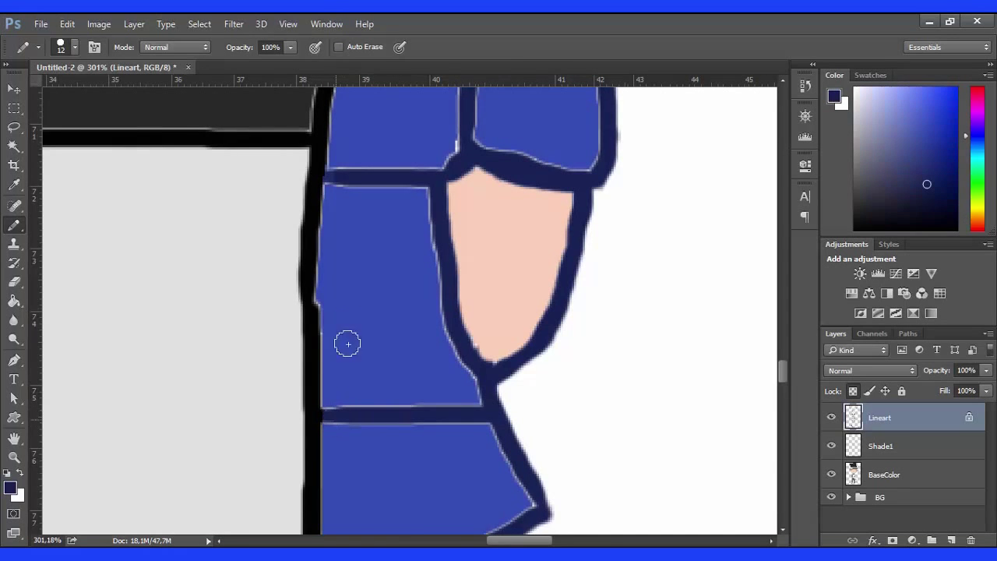
{"action": "scroll", "coordinate": [335, 419], "scroll_direction": "down", "scroll_amount": 2}
{"action": "scroll", "coordinate": [525, 416], "scroll_direction": "down", "scroll_amount": 2}
{"action": "scroll", "coordinate": [334, 457], "scroll_direction": "up", "scroll_amount": 5}
{"action": "left_click", "coordinate": [499, 274], "text": "alt"}
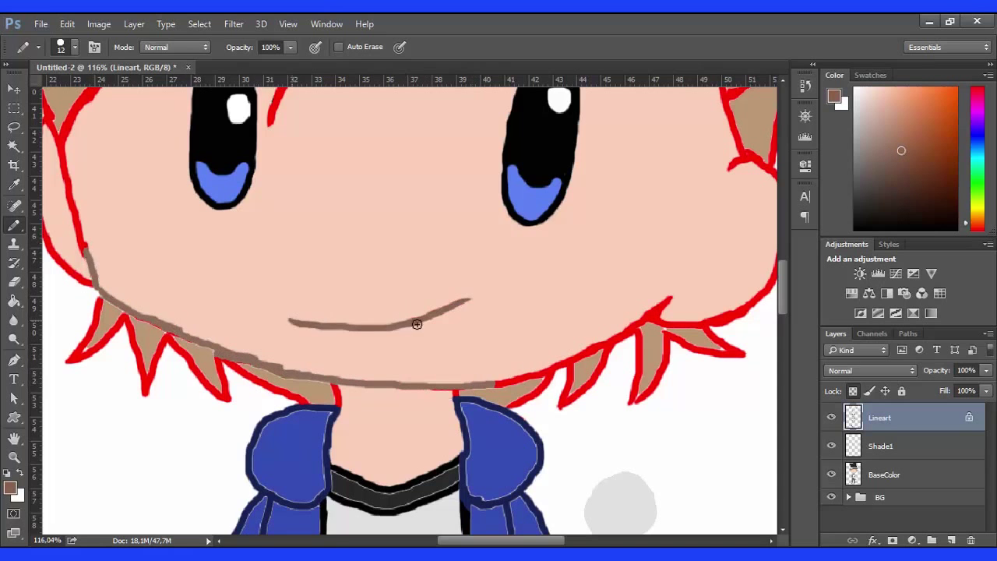
Step: Outline the arm's skin patch in brown
{"action": "left_click_drag", "start_coordinate": [74, 216], "coordinate": [260, 317]}
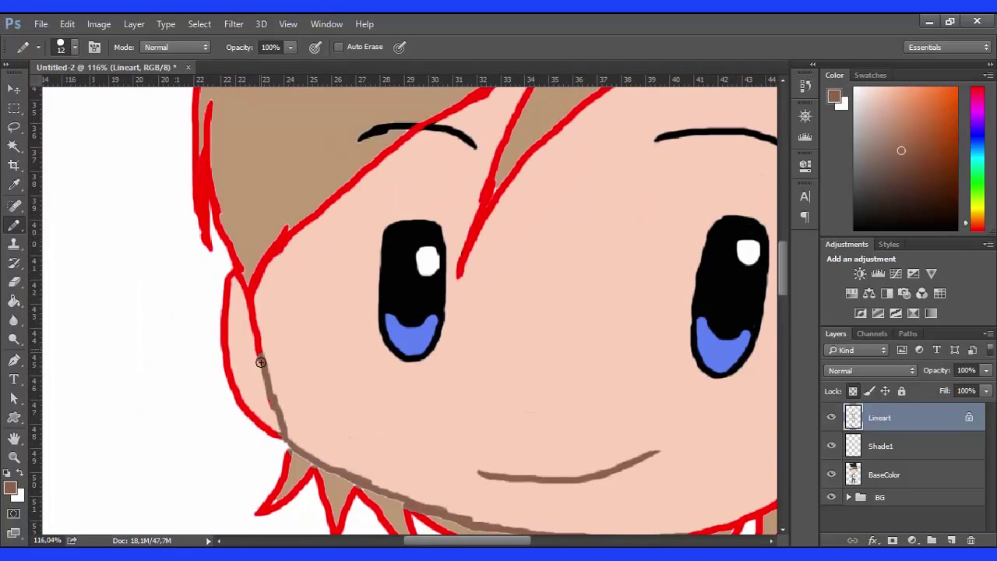
{"action": "scroll", "coordinate": [234, 370], "scroll_direction": "right", "scroll_amount": 5}
{"action": "scroll", "coordinate": [316, 471], "scroll_direction": "down", "scroll_amount": 1}
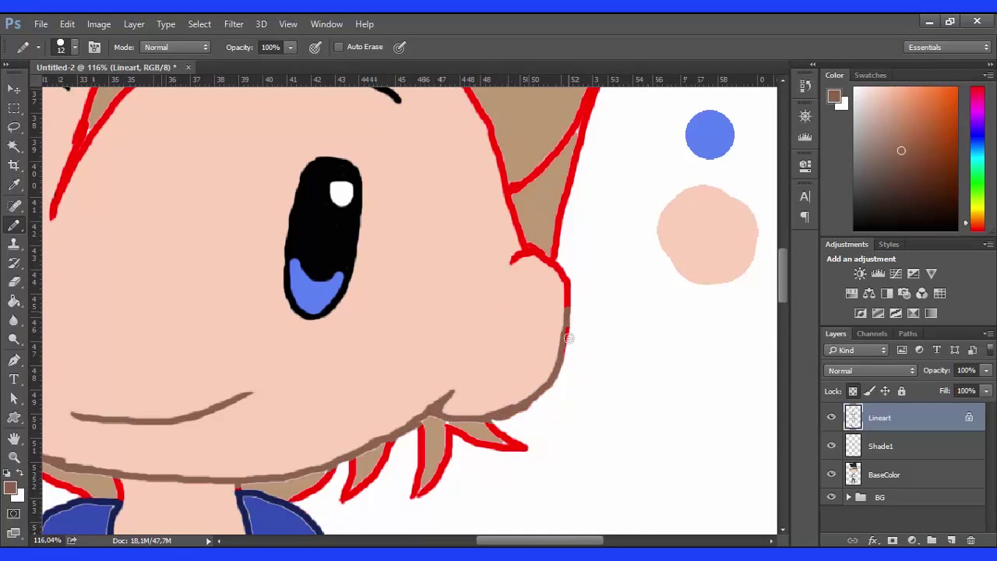
{"action": "scroll", "coordinate": [389, 338], "scroll_direction": "up", "scroll_amount": 5}
{"action": "left_click_drag", "start_coordinate": [316, 399], "coordinate": [413, 262]}
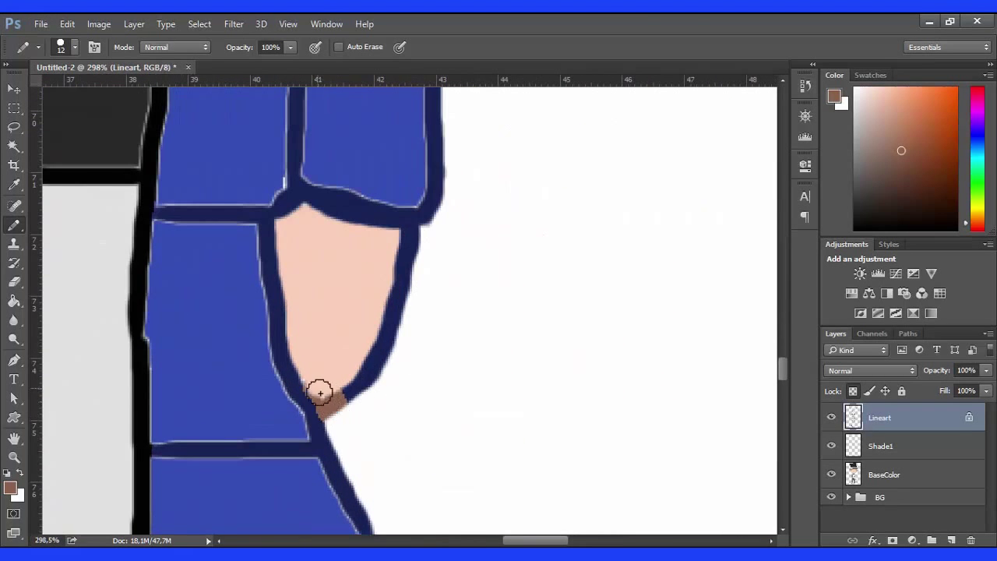
{"action": "scroll", "coordinate": [298, 217], "scroll_direction": "left", "scroll_amount": 5}
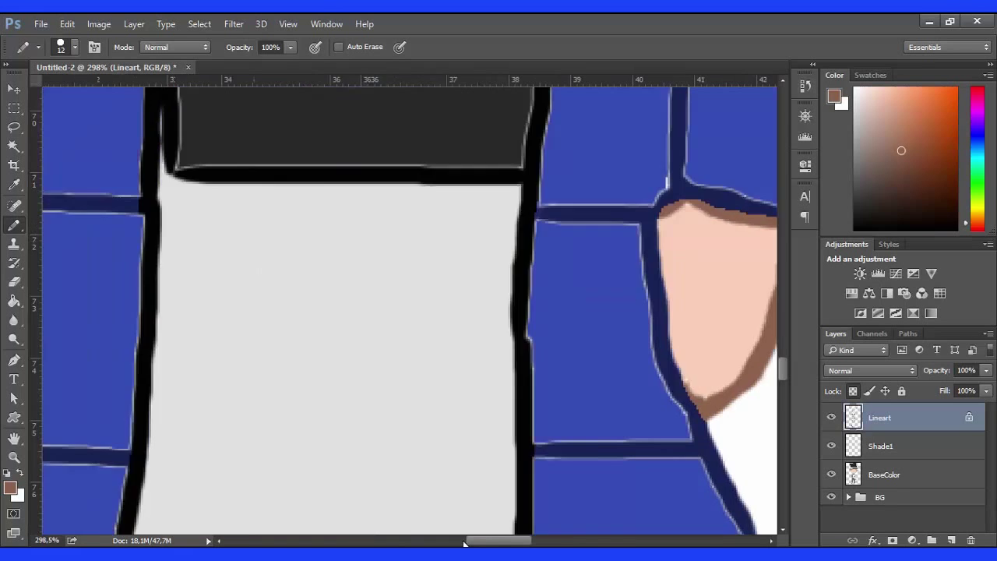
{"action": "scroll", "coordinate": [473, 210], "scroll_direction": "left", "scroll_amount": 5}
{"action": "scroll", "coordinate": [449, 362], "scroll_direction": "down", "scroll_amount": 5}
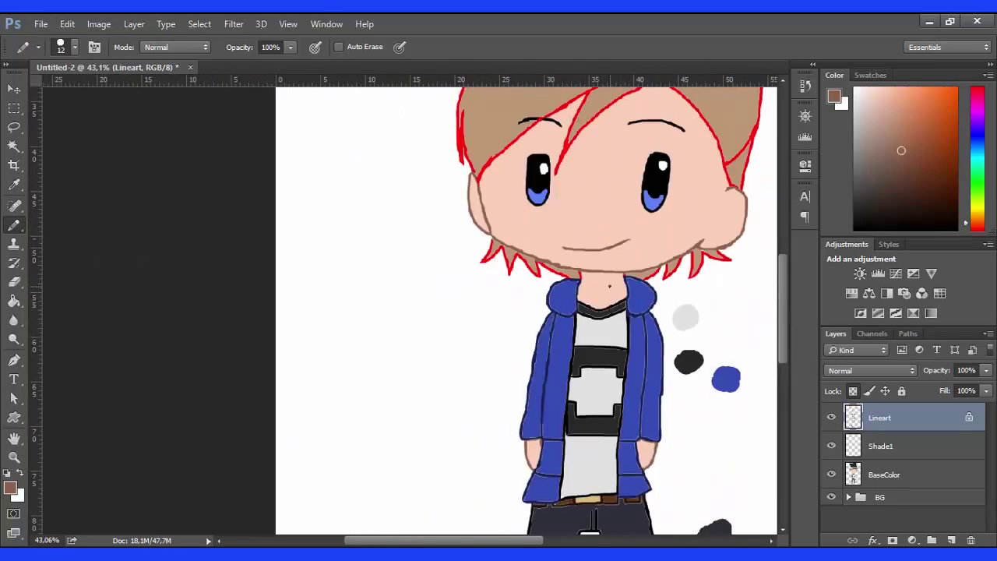
{"action": "scroll", "coordinate": [472, 233], "scroll_direction": "up", "scroll_amount": 5}
Step: Sample the brown outline colour and redraw the chin outline and red hair line in brown
{"action": "left_click", "coordinate": [436, 233], "text": "alt"}
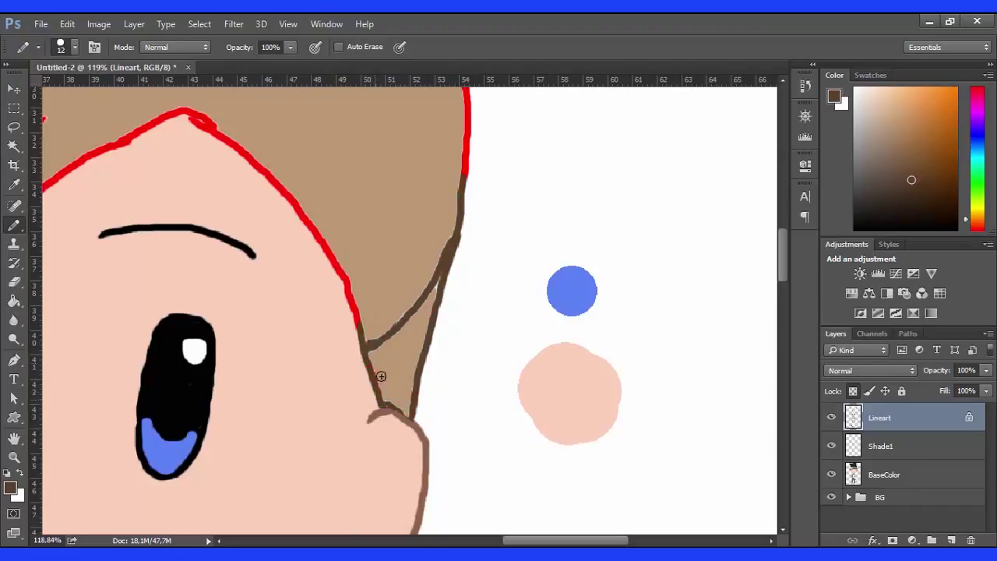
{"action": "scroll", "coordinate": [381, 376], "scroll_direction": "down", "scroll_amount": 5}
{"action": "scroll", "coordinate": [348, 327], "scroll_direction": "down", "scroll_amount": 2}
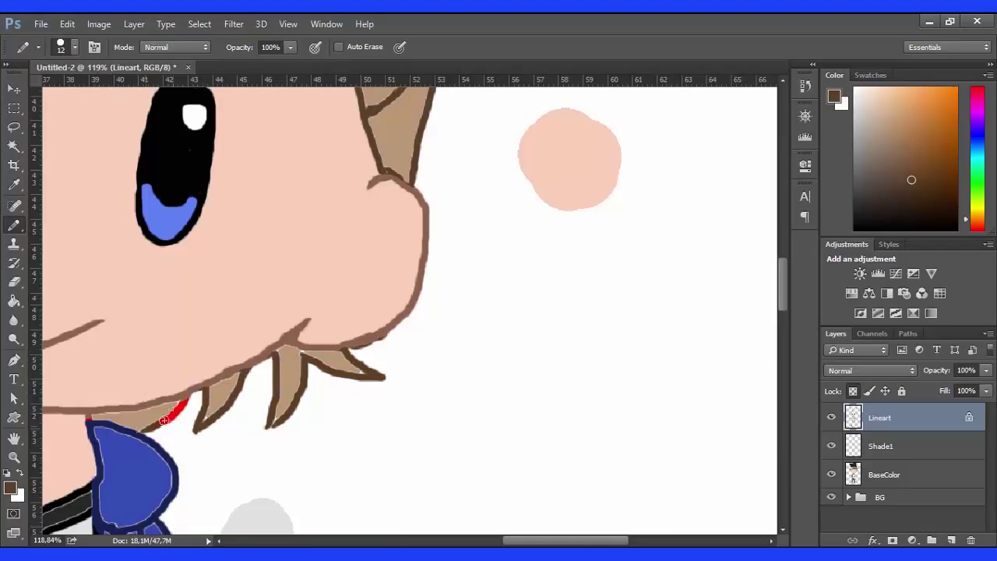
{"action": "left_click_drag", "start_coordinate": [88, 419], "coordinate": [430, 425]}
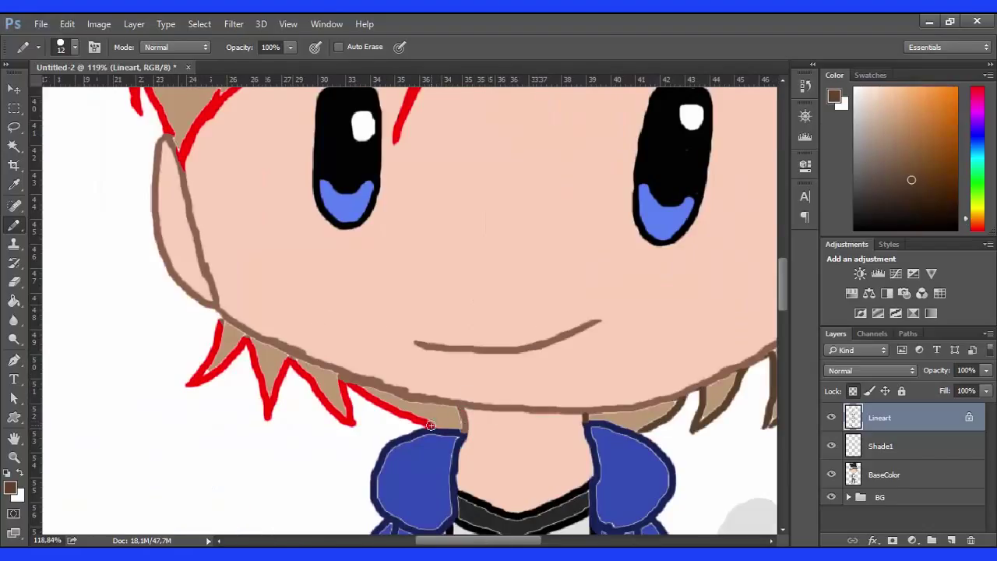
{"action": "left_click", "coordinate": [377, 386], "text": "alt"}
{"action": "mouse_move", "coordinate": [340, 381]}
{"action": "left_mouse_down"}
{"action": "mouse_move", "coordinate": [377, 387]}
{"action": "mouse_move", "coordinate": [352, 423]}
{"action": "left_mouse_up"}
{"action": "left_click", "coordinate": [350, 379], "text": "alt"}
{"action": "scroll", "coordinate": [210, 366], "scroll_direction": "up", "scroll_amount": 2}
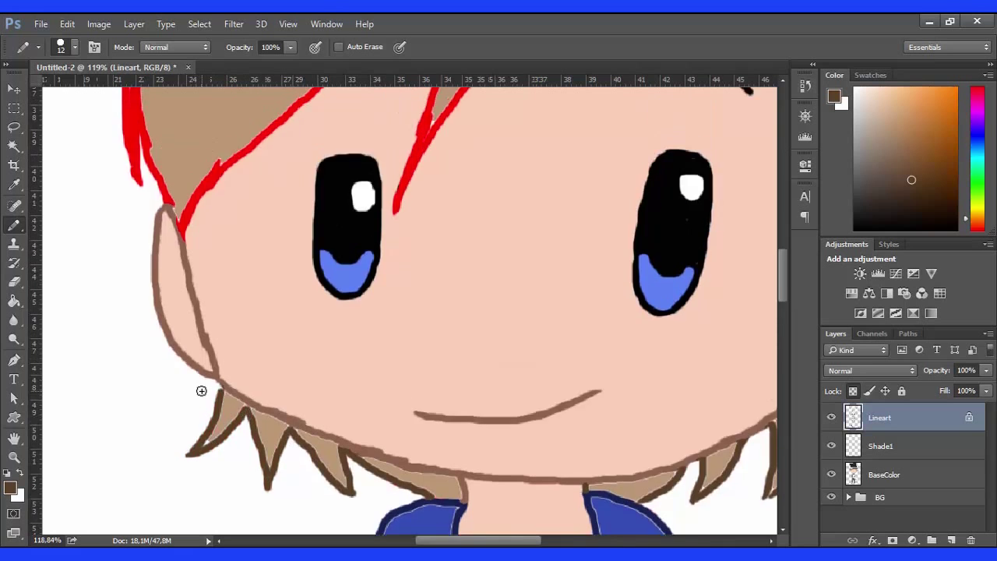
{"action": "scroll", "coordinate": [352, 282], "scroll_direction": "up", "scroll_amount": 5}
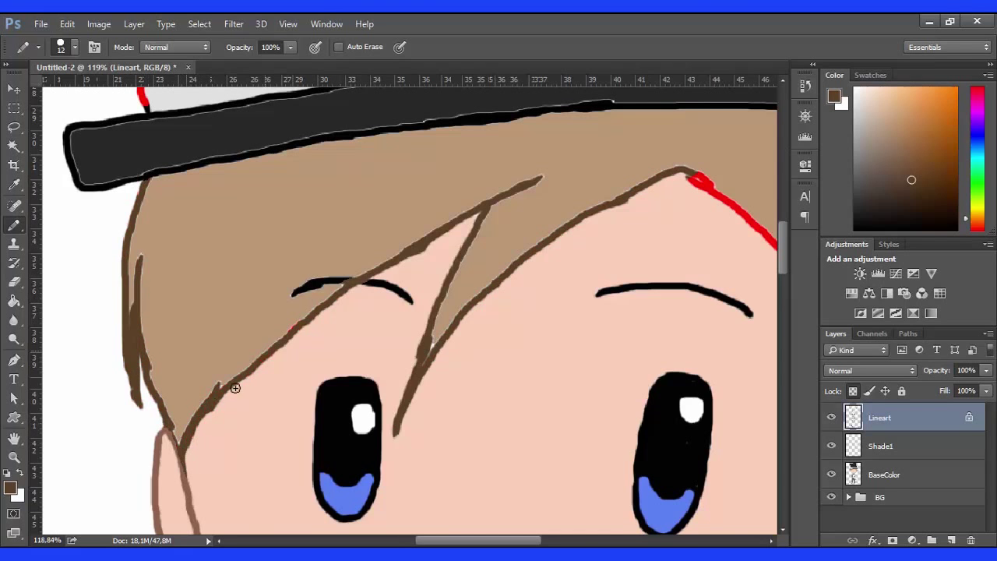
{"action": "left_click_drag", "start_coordinate": [502, 543], "coordinate": [566, 543]}
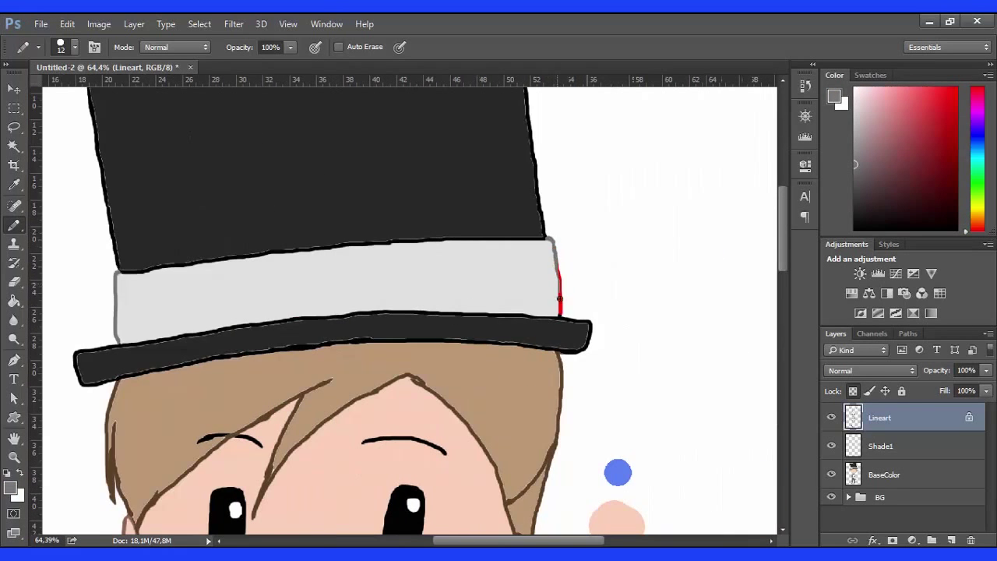
{"action": "key", "text": "ctrl+0"}
Step: Make BaseColor active, hide Lineart, and Magic Wand-select the shoe's base colour
{"action": "left_click", "coordinate": [832, 474]}
{"action": "left_click", "coordinate": [831, 474]}
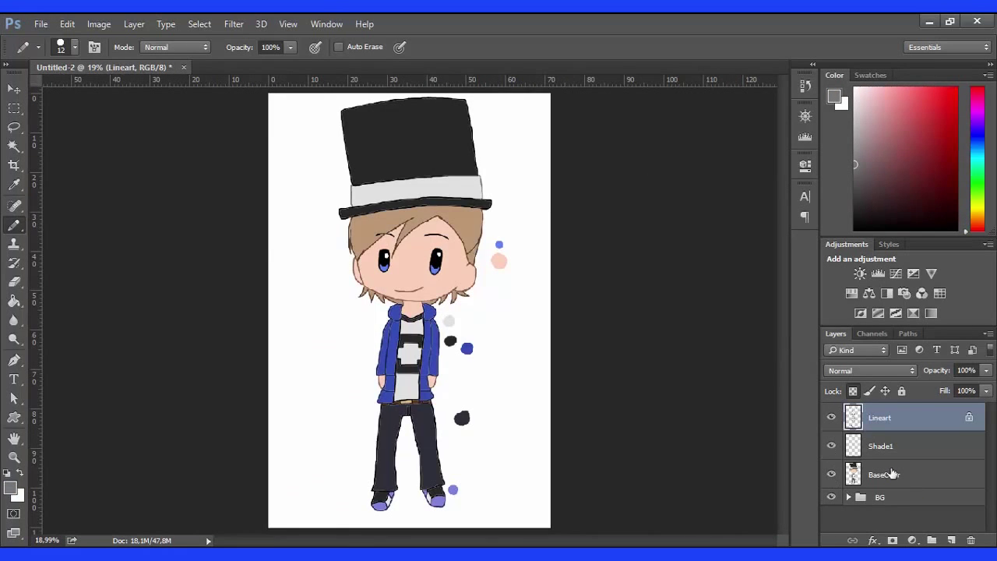
{"action": "left_click", "coordinate": [884, 474]}
{"action": "key", "text": "w"}
{"action": "left_click", "coordinate": [440, 144]}
{"action": "scroll", "coordinate": [459, 148], "scroll_direction": "up", "scroll_amount": 3}
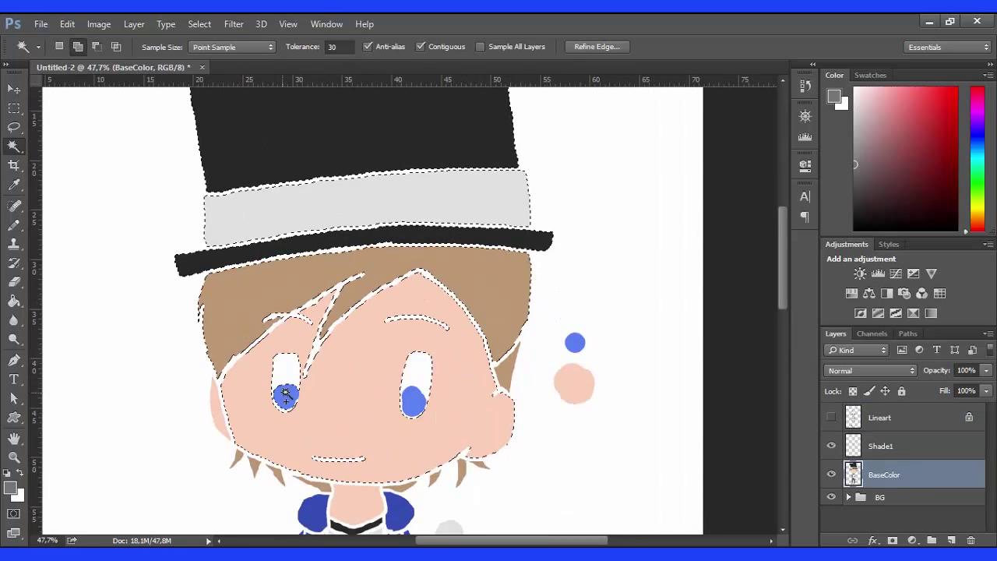
{"action": "scroll", "coordinate": [413, 397], "scroll_direction": "down", "scroll_amount": 2}
{"action": "scroll", "coordinate": [507, 439], "scroll_direction": "down", "scroll_amount": 1}
{"action": "scroll", "coordinate": [358, 382], "scroll_direction": "down", "scroll_amount": 3}
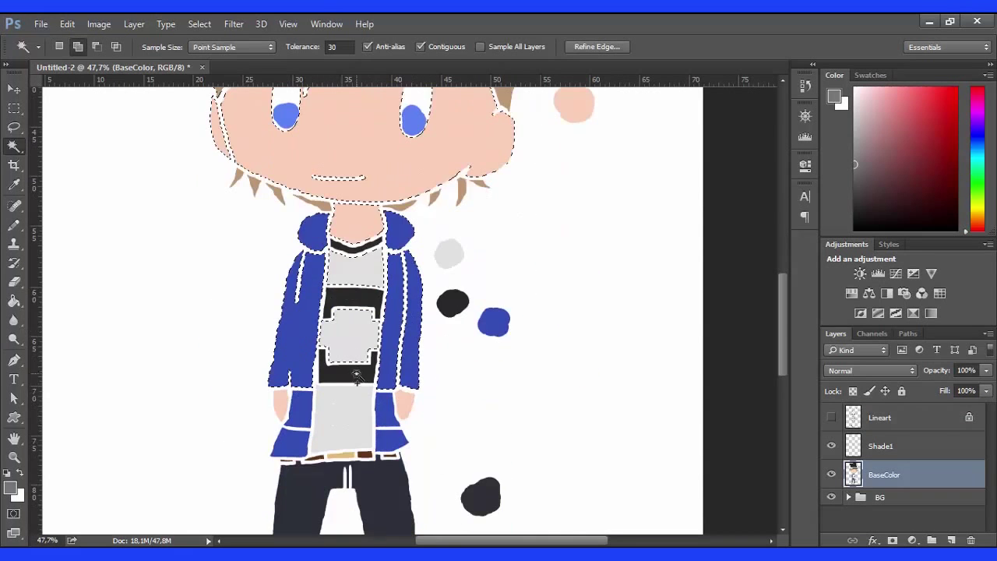
{"action": "scroll", "coordinate": [300, 438], "scroll_direction": "down", "scroll_amount": 1}
{"action": "scroll", "coordinate": [298, 452], "scroll_direction": "down", "scroll_amount": 4}
{"action": "left_click", "coordinate": [297, 465], "text": "shift"}
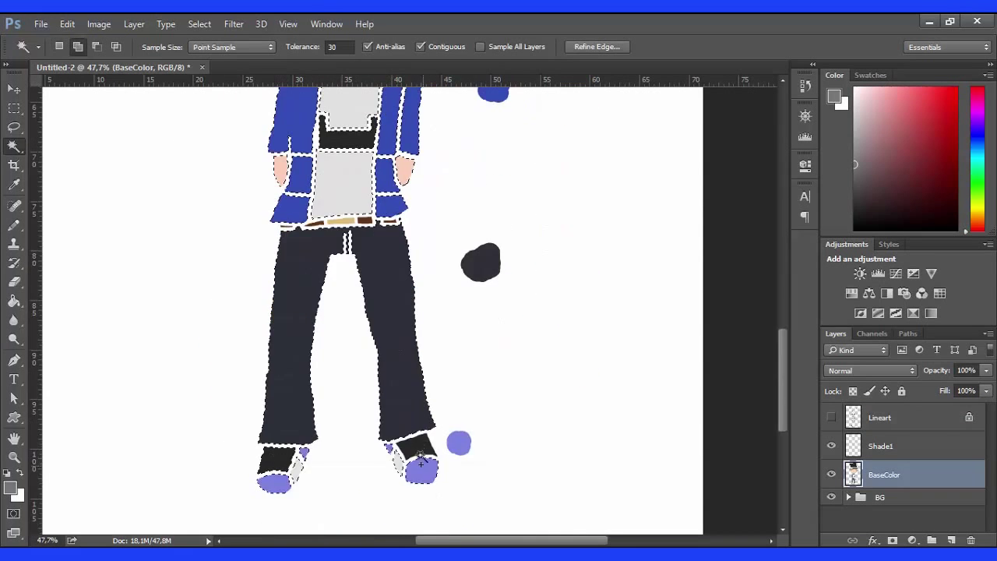
Step: Expand the colour selection by 3 px
{"action": "scroll", "coordinate": [420, 466], "scroll_direction": "up", "scroll_amount": 2}
{"action": "scroll", "coordinate": [363, 352], "scroll_direction": "up", "scroll_amount": 3}
{"action": "scroll", "coordinate": [363, 352], "scroll_direction": "down", "scroll_amount": 1}
{"action": "scroll", "coordinate": [363, 352], "scroll_direction": "down", "scroll_amount": 2}
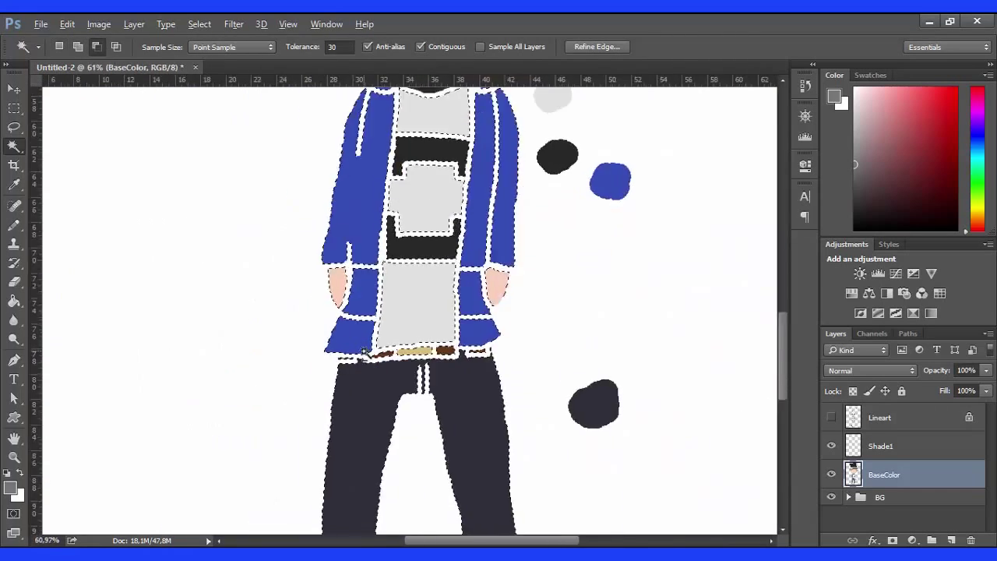
{"action": "scroll", "coordinate": [363, 352], "scroll_direction": "down", "scroll_amount": 3}
{"action": "left_click", "coordinate": [199, 24]}
{"action": "left_click", "coordinate": [371, 241]}
{"action": "key", "text": "Return"}
{"action": "scroll", "coordinate": [452, 204], "scroll_direction": "up", "scroll_amount": 3}
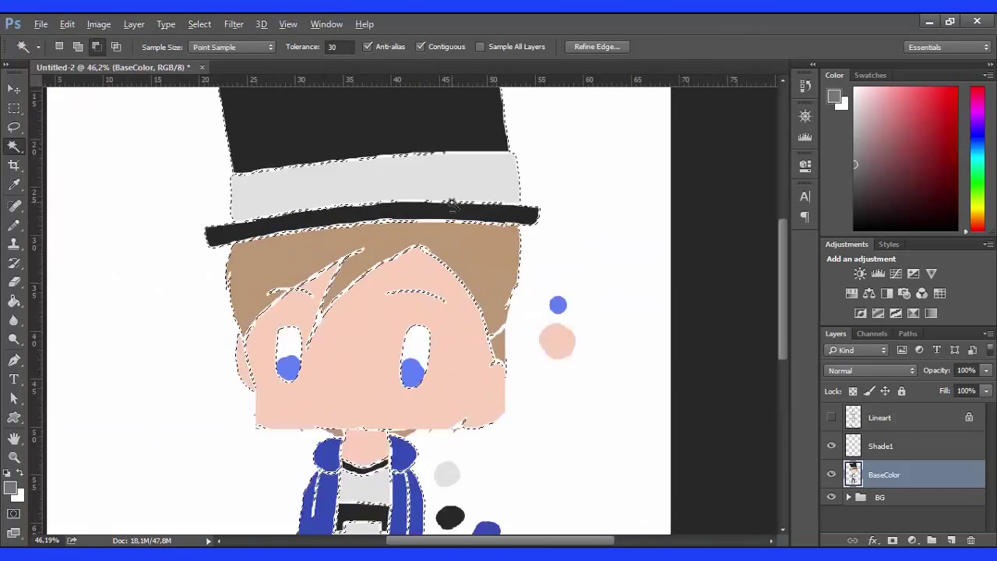
{"action": "scroll", "coordinate": [451, 204], "scroll_direction": "up", "scroll_amount": 5}
Step: Fill the white gap along the hat brim, then deselect
{"action": "key", "text": "g"}
{"action": "left_click", "coordinate": [685, 151]}
{"action": "scroll", "coordinate": [307, 374], "scroll_direction": "down", "scroll_amount": 3}
{"action": "scroll", "coordinate": [307, 374], "scroll_direction": "down", "scroll_amount": 2}
{"action": "scroll", "coordinate": [471, 415], "scroll_direction": "down", "scroll_amount": 1}
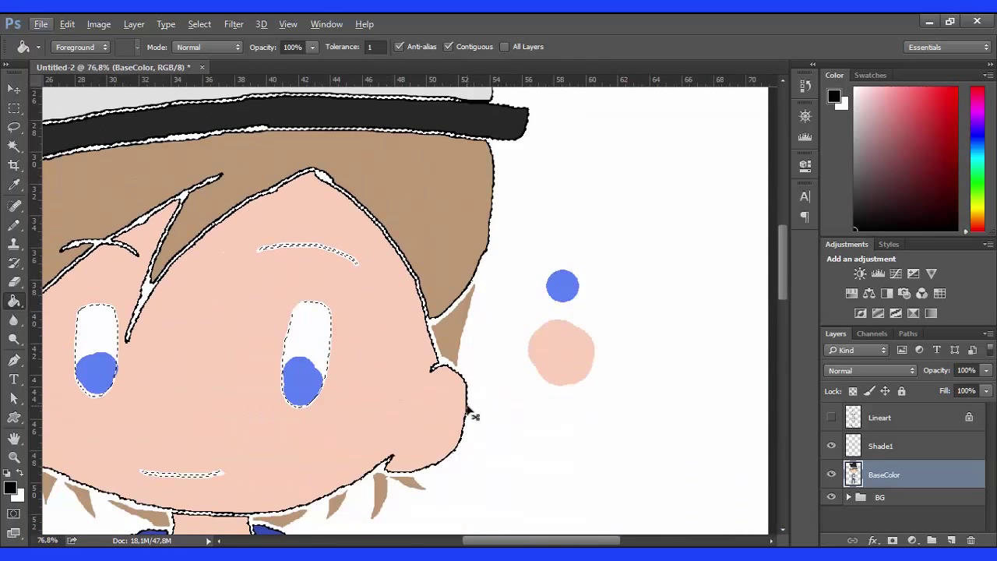
{"action": "key", "text": "ctrl+d"}
{"action": "scroll", "coordinate": [160, 405], "scroll_direction": "down", "scroll_amount": 1}
{"action": "key", "text": "l"}
{"action": "scroll", "coordinate": [233, 367], "scroll_direction": "up", "scroll_amount": 4}
{"action": "key", "text": "b"}
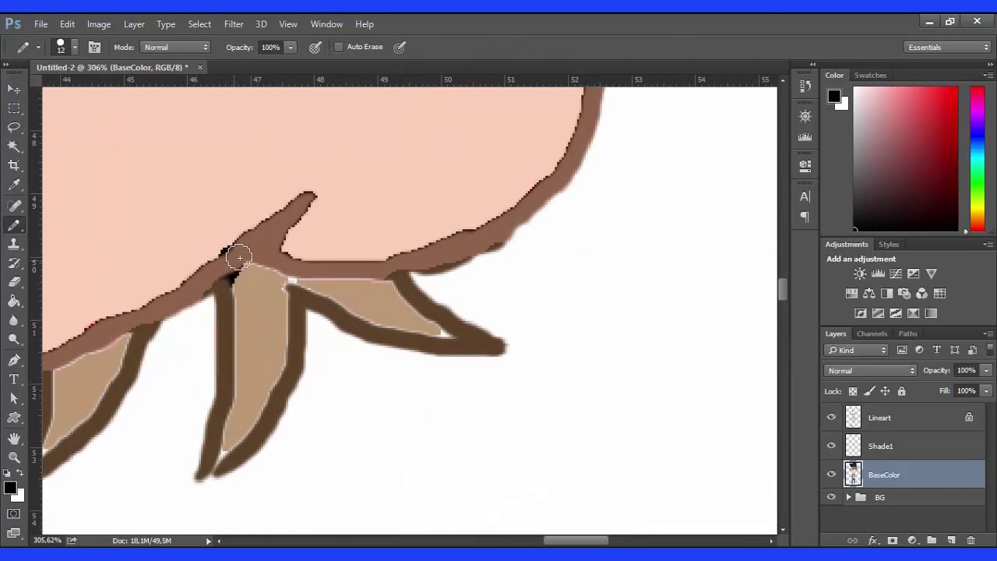
Step: Select the light brown hair strand fills, expand by 3 px and fill the gaps
{"action": "key", "text": "w"}
{"action": "left_click", "coordinate": [412, 472]}
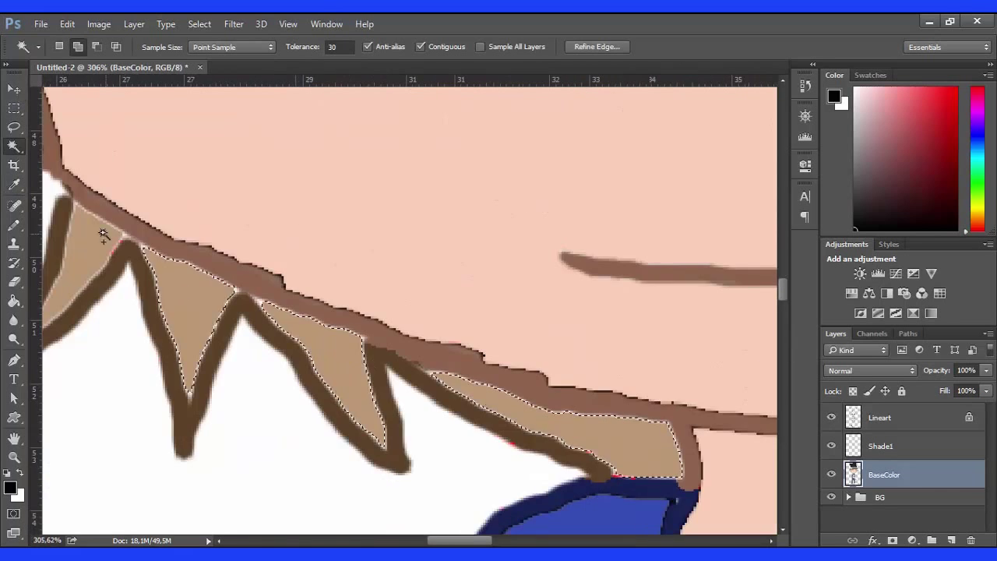
{"action": "scroll", "coordinate": [100, 229], "scroll_direction": "right", "scroll_amount": 5}
{"action": "scroll", "coordinate": [107, 148], "scroll_direction": "up", "scroll_amount": 3}
{"action": "left_click", "coordinate": [367, 241]}
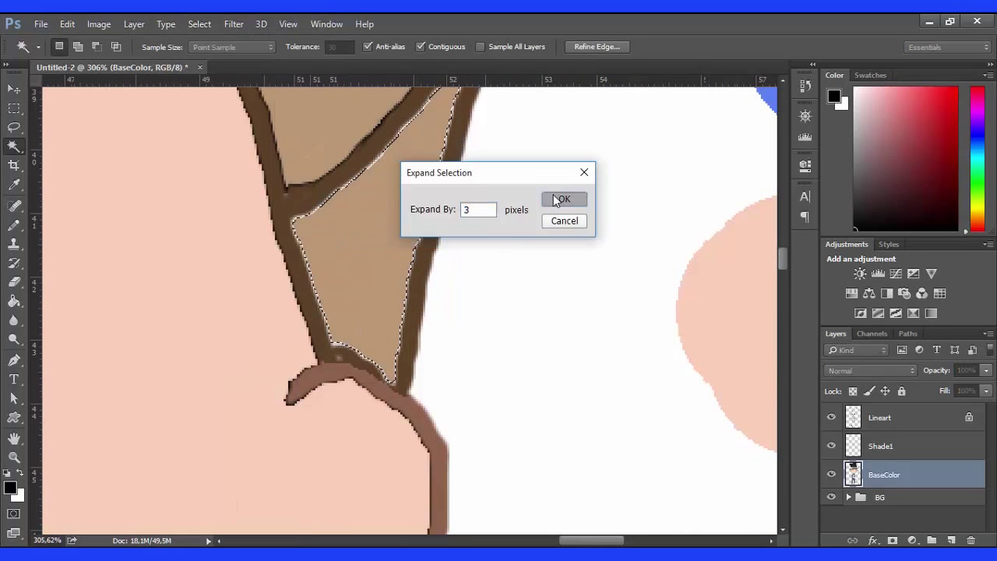
{"action": "left_click", "coordinate": [563, 197]}
{"action": "key", "text": "g"}
{"action": "scroll", "coordinate": [418, 289], "scroll_direction": "down", "scroll_amount": 5}
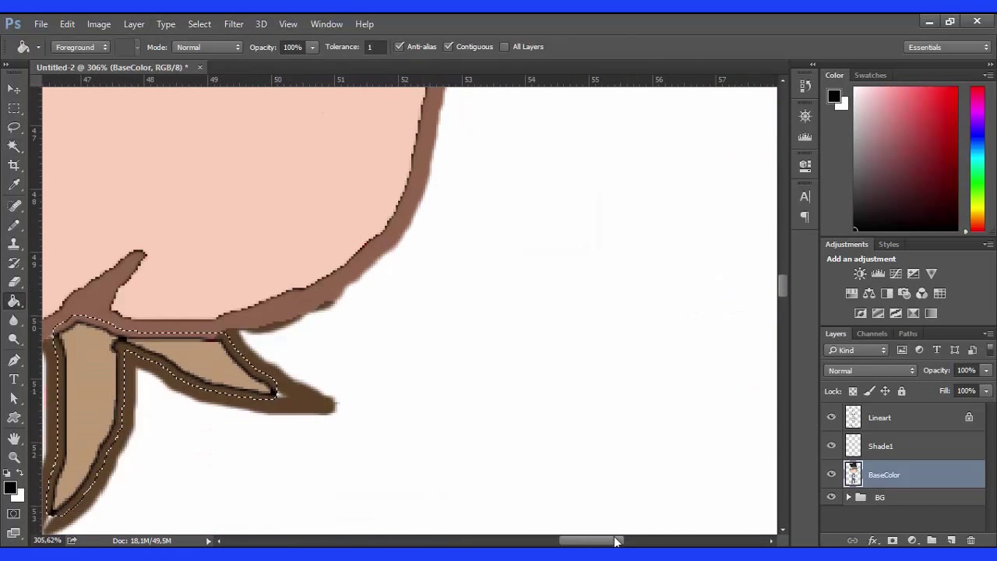
{"action": "scroll", "coordinate": [285, 399], "scroll_direction": "left", "scroll_amount": 5}
{"action": "key", "text": "b"}
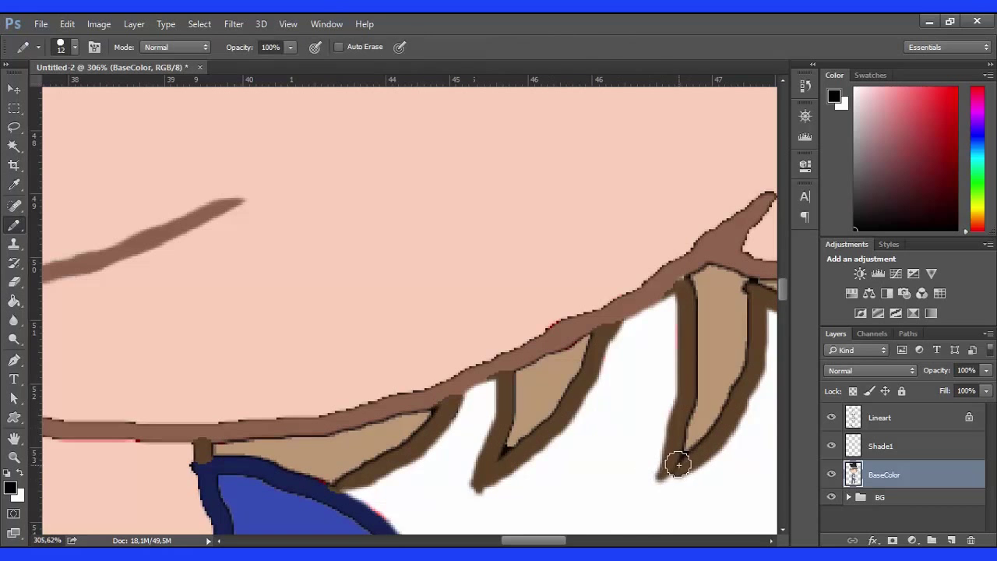
{"action": "scroll", "coordinate": [678, 465], "scroll_direction": "left", "scroll_amount": 3}
{"action": "scroll", "coordinate": [588, 525], "scroll_direction": "left", "scroll_amount": 3}
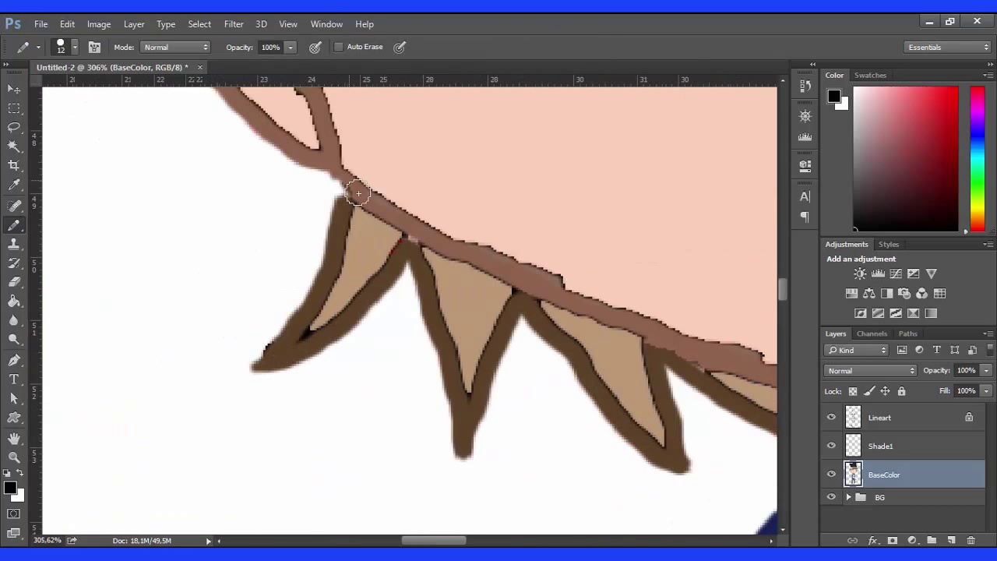
{"action": "scroll", "coordinate": [345, 195], "scroll_direction": "down", "scroll_amount": 5}
{"action": "scroll", "coordinate": [498, 390], "scroll_direction": "up", "scroll_amount": 5}
Step: Select the dark collar band, then clear the selection
{"action": "left_click", "coordinate": [14, 146]}
{"action": "left_click", "coordinate": [199, 23]}
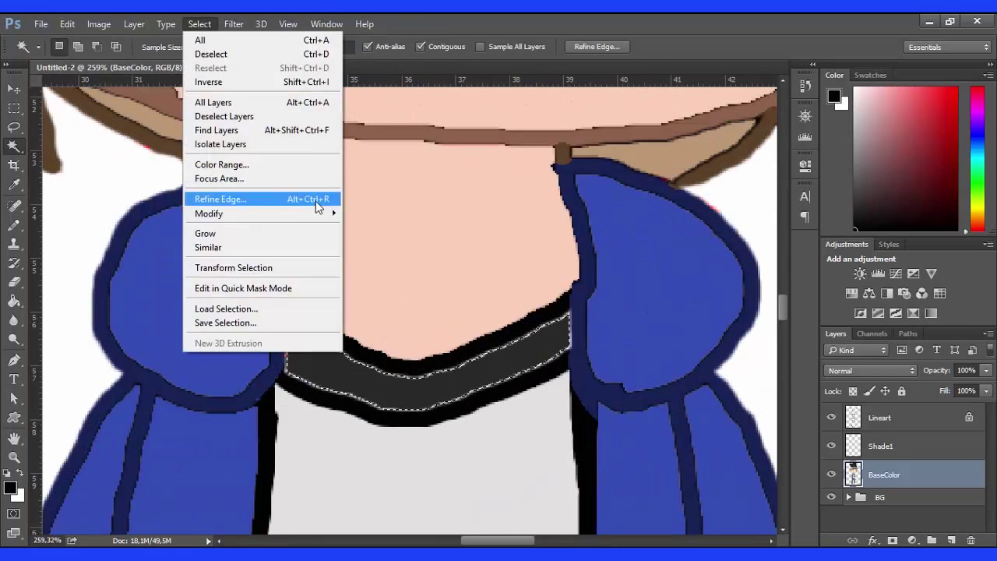
{"action": "key", "text": "g"}
{"action": "key", "text": "m"}
{"action": "key", "text": "ctrl+d"}
{"action": "scroll", "coordinate": [180, 318], "scroll_direction": "down", "scroll_amount": 3}
{"action": "scroll", "coordinate": [180, 319], "scroll_direction": "down", "scroll_amount": 3}
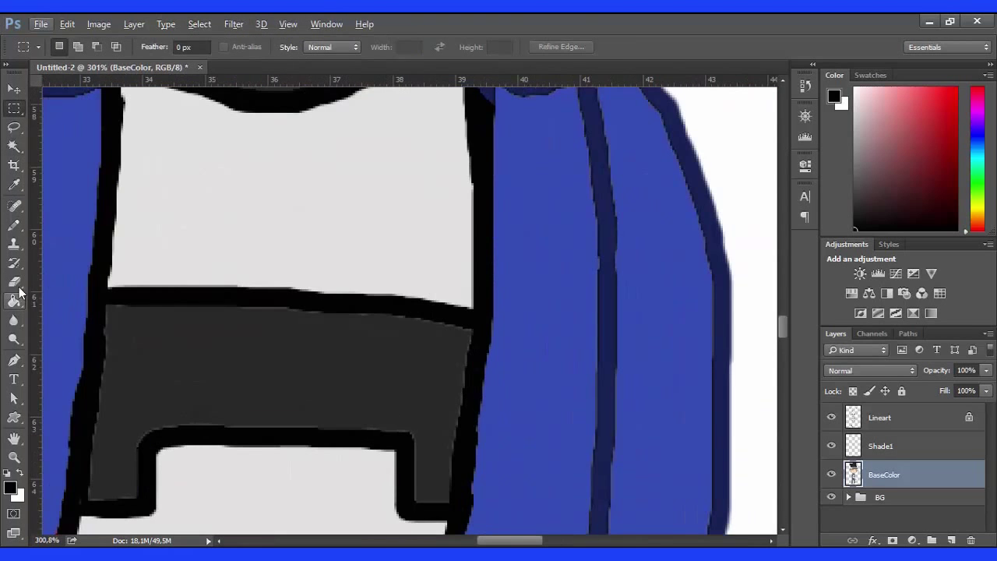
Step: Select the shirt's dark band, expand the selection, fill it and deselect
{"action": "key", "text": "w"}
{"action": "left_click", "coordinate": [256, 427]}
{"action": "scroll", "coordinate": [256, 441], "scroll_direction": "down", "scroll_amount": 3}
{"action": "left_click", "coordinate": [199, 23]}
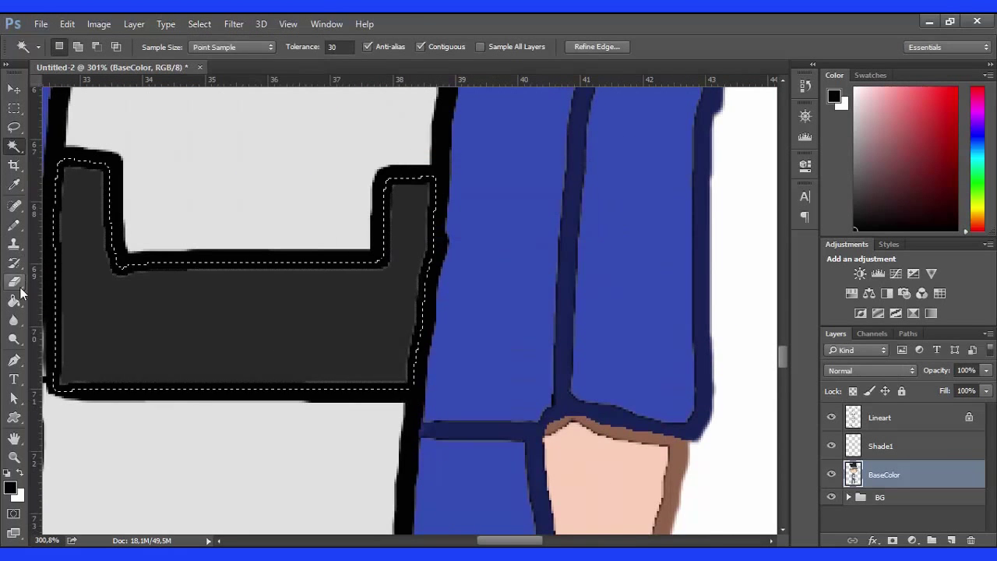
{"action": "key", "text": "g"}
{"action": "scroll", "coordinate": [275, 319], "scroll_direction": "down", "scroll_amount": 5}
{"action": "key", "text": "m"}
{"action": "key", "text": "ctrl+d"}
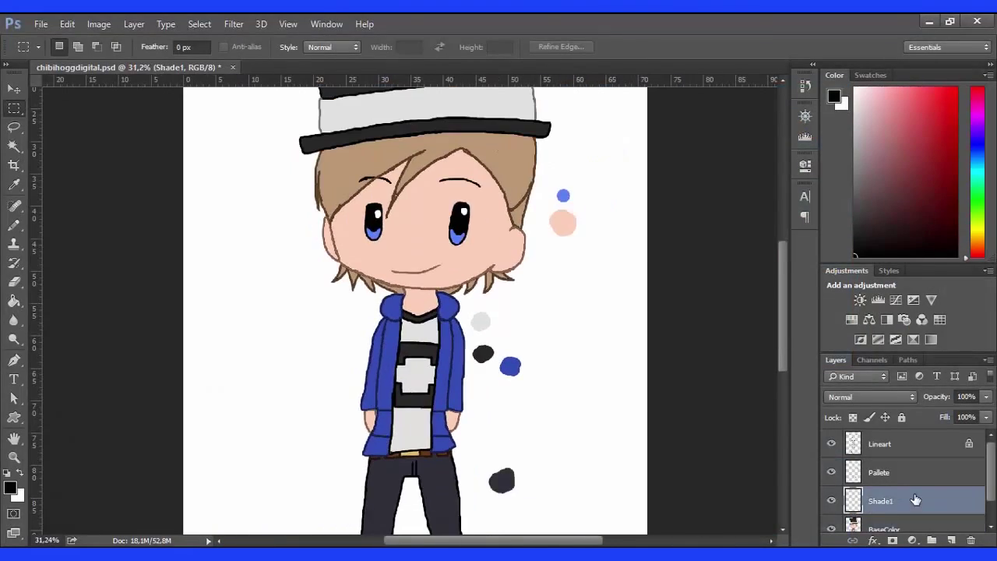
Step: Mask Shade1 to the character's coloured areas, selected with the Magic Wand on BaseColor
{"action": "scroll", "coordinate": [468, 312], "scroll_direction": "up", "scroll_amount": 2}
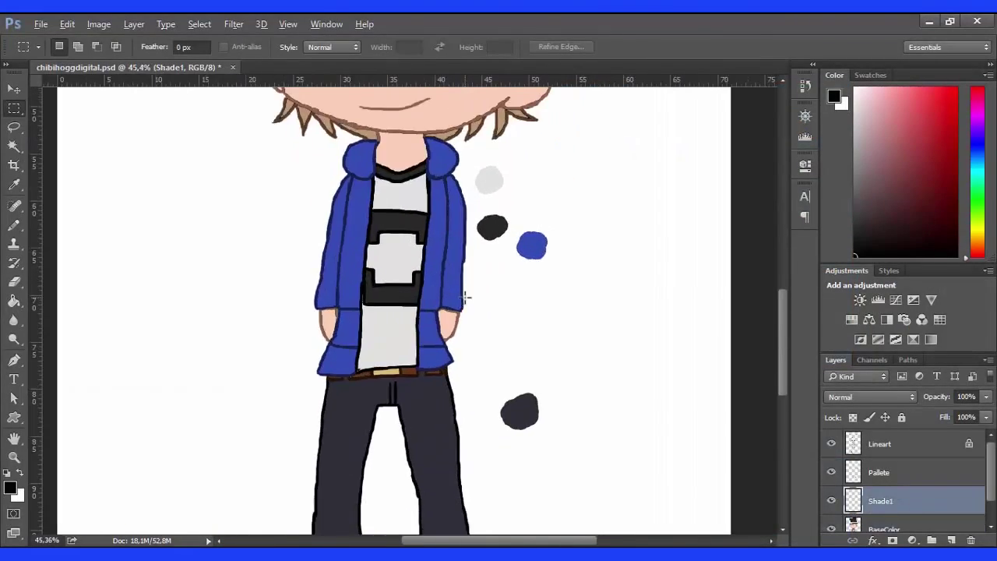
{"action": "left_click", "coordinate": [884, 529]}
{"action": "key", "text": "w"}
{"action": "left_click", "coordinate": [243, 118]}
{"action": "left_click", "coordinate": [199, 23]}
{"action": "left_click", "coordinate": [257, 81]}
{"action": "scroll", "coordinate": [242, 233], "scroll_direction": "down", "scroll_amount": 3}
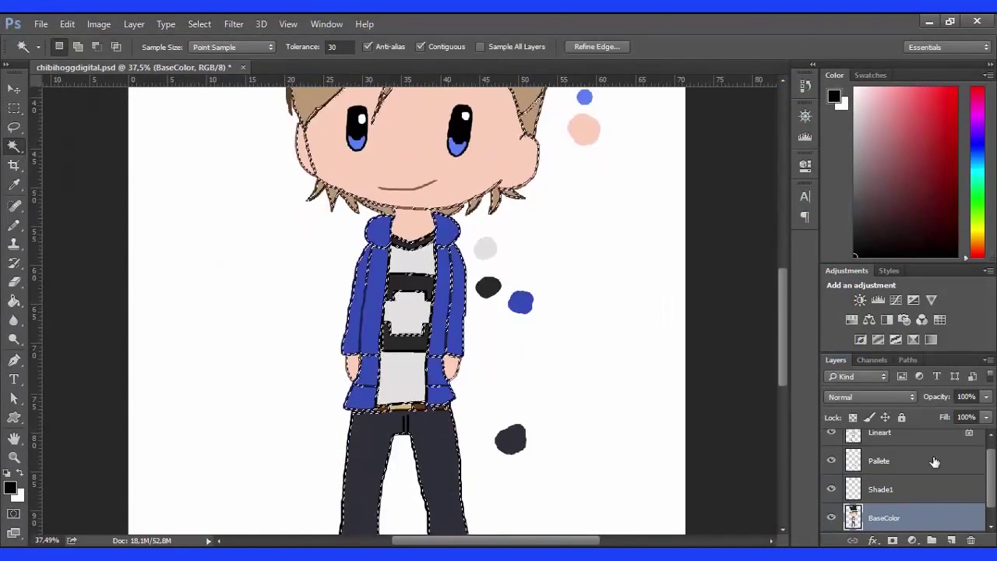
{"action": "left_click", "coordinate": [907, 490]}
{"action": "left_click", "coordinate": [912, 540]}
Step: Target Shade1's pixels, undo a stray stroke, and select the face skin from BaseColor
{"action": "key", "text": "b"}
{"action": "scroll", "coordinate": [278, 307], "scroll_direction": "up", "scroll_amount": 3}
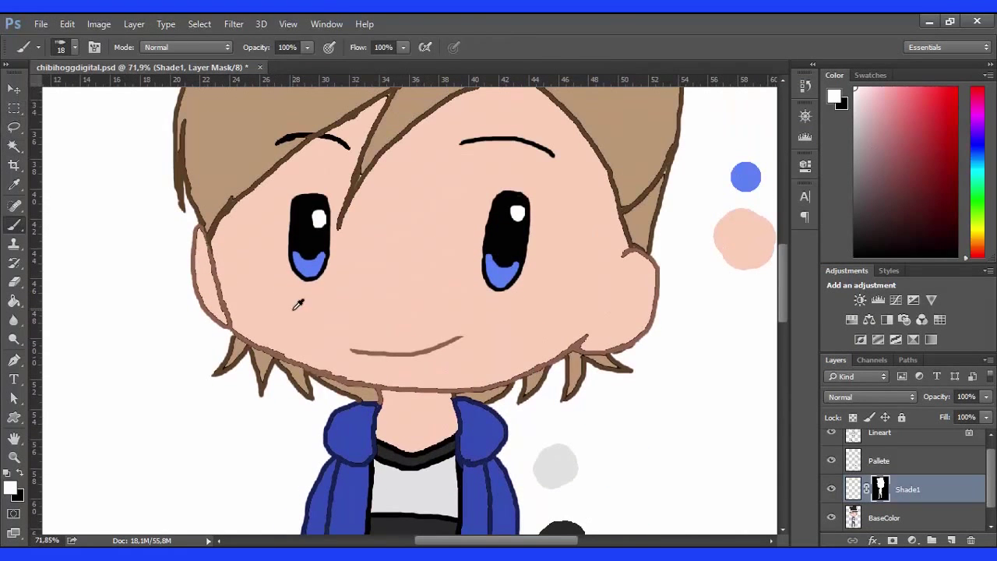
{"action": "left_click", "coordinate": [853, 489]}
{"action": "key", "text": "ctrl+z"}
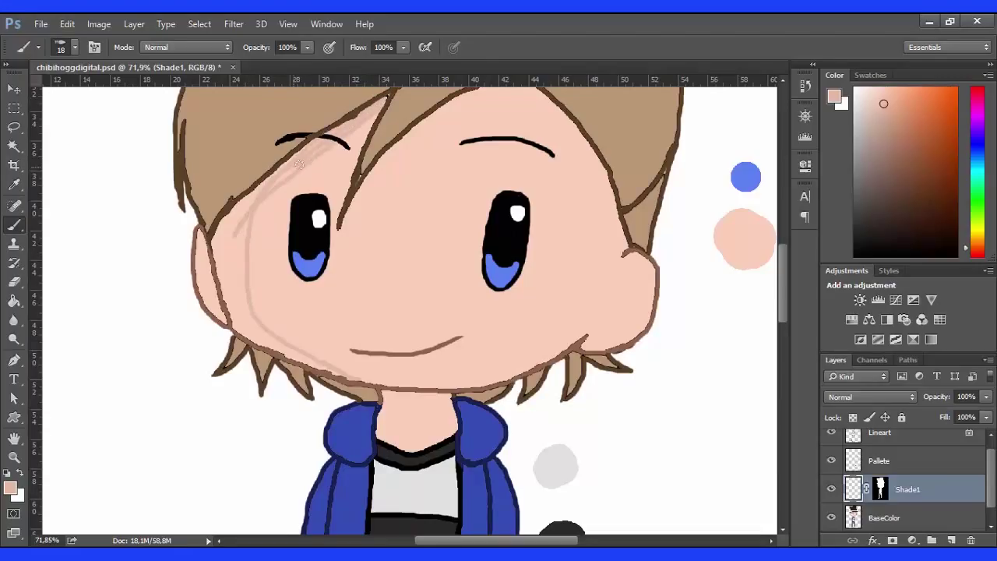
{"action": "left_click", "coordinate": [890, 518]}
{"action": "key", "text": "w"}
{"action": "left_click", "coordinate": [210, 283]}
{"action": "left_click", "coordinate": [908, 489]}
{"action": "key", "text": "b"}
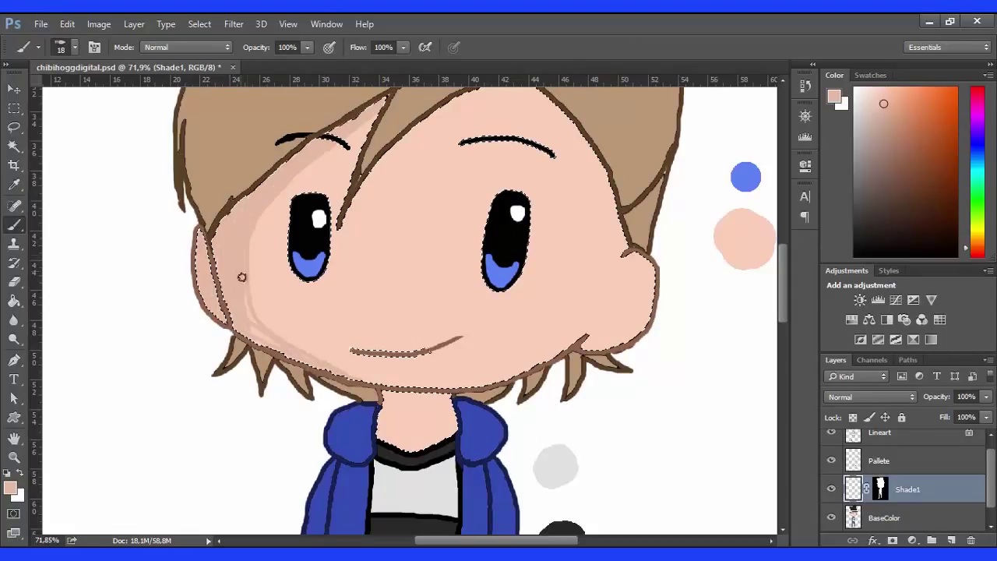
Step: Set the brush to 32 px and shade darker peach along the face and hand edges
{"action": "left_click", "coordinate": [60, 47]}
{"action": "left_click_drag", "start_coordinate": [106, 92], "coordinate": [117, 92]}
{"action": "key", "text": "Return"}
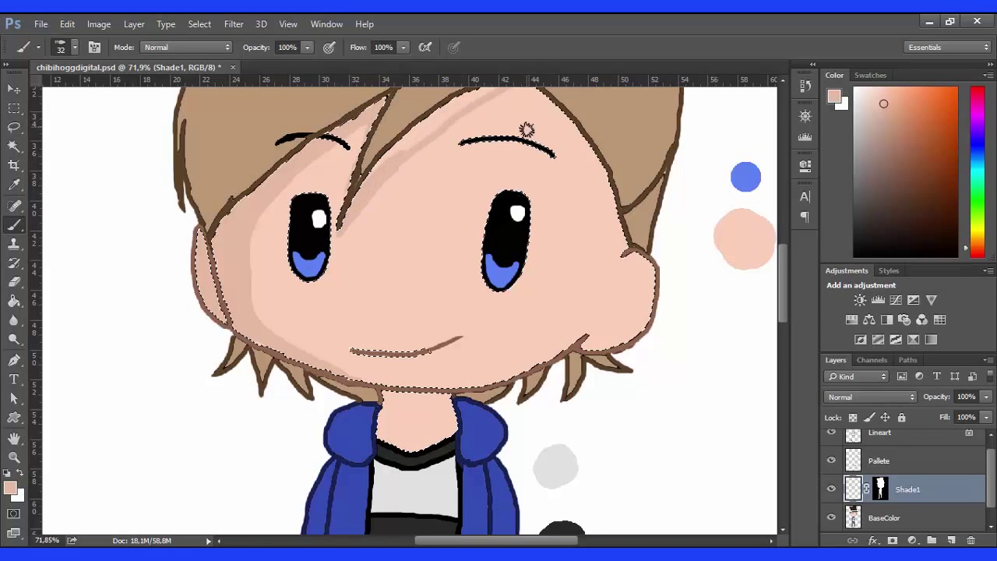
{"action": "scroll", "coordinate": [527, 129], "scroll_direction": "up", "scroll_amount": 3}
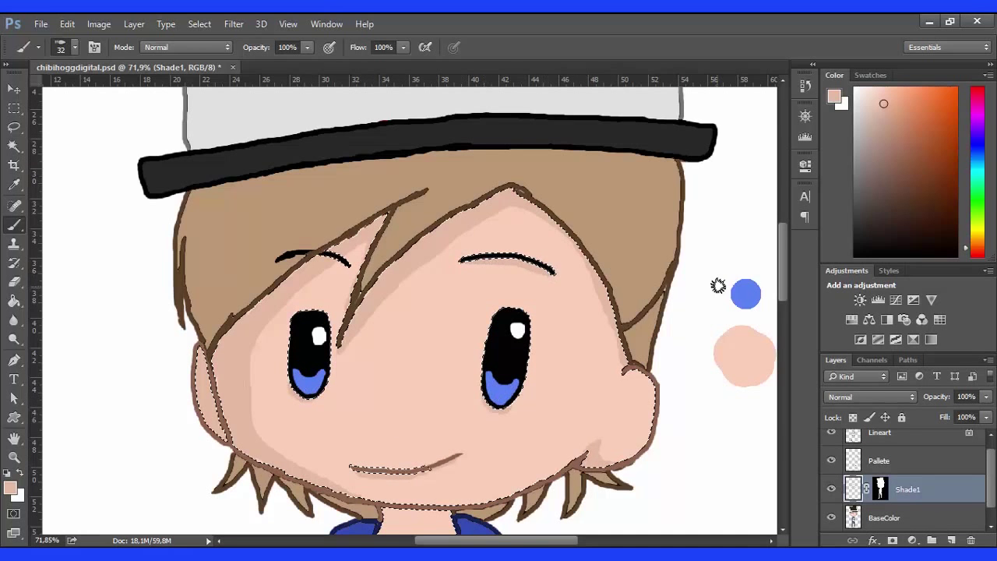
{"action": "scroll", "coordinate": [717, 286], "scroll_direction": "down", "scroll_amount": 3}
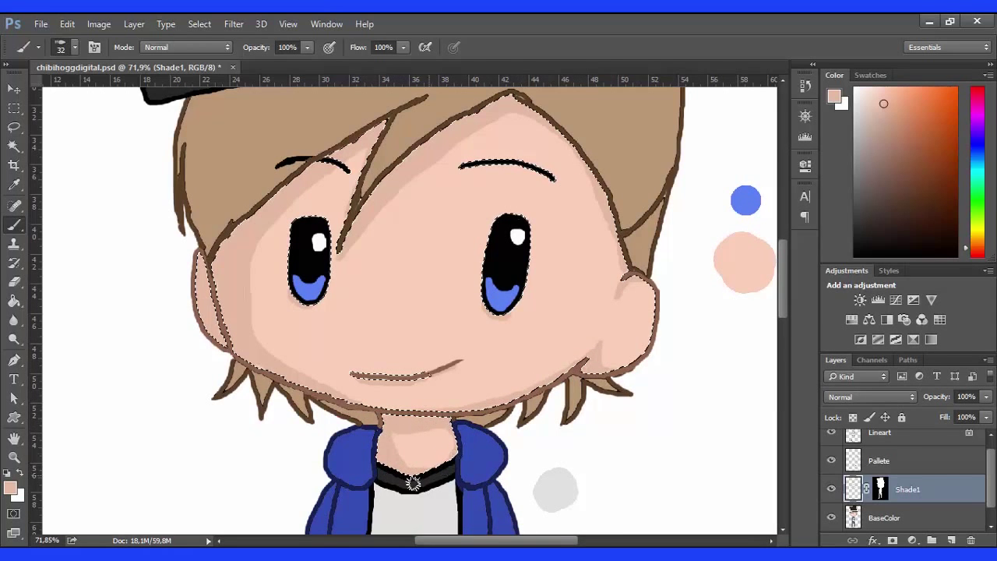
{"action": "scroll", "coordinate": [440, 469], "scroll_direction": "down", "scroll_amount": 10}
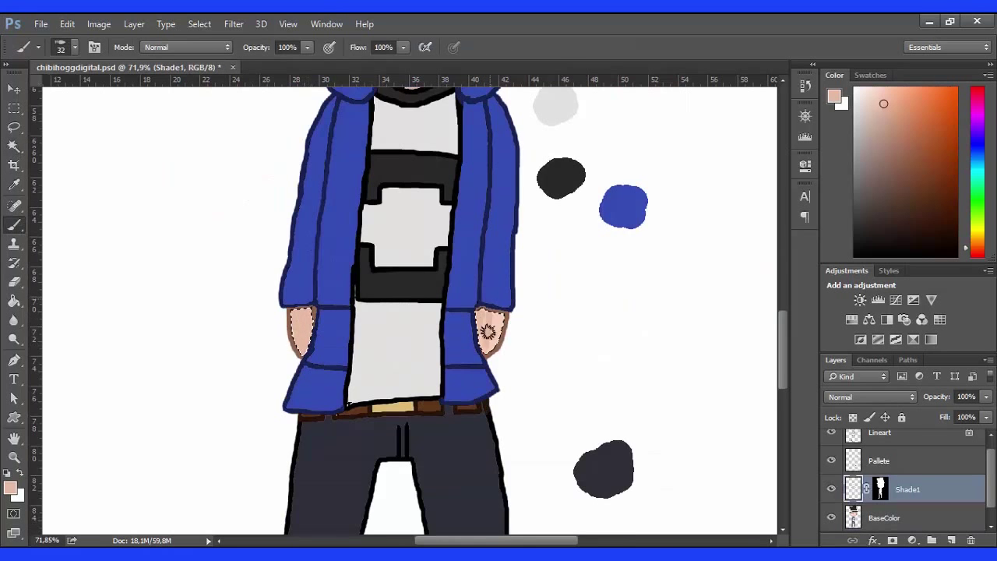
{"action": "scroll", "coordinate": [461, 374], "scroll_direction": "up", "scroll_amount": 4}
{"action": "scroll", "coordinate": [460, 374], "scroll_direction": "up", "scroll_amount": 6}
Step: Hide and reshow BaseColor to check the skin shading, leaving BaseColor active
{"action": "key", "text": "l"}
{"action": "left_click", "coordinate": [831, 517]}
{"action": "key", "text": "b"}
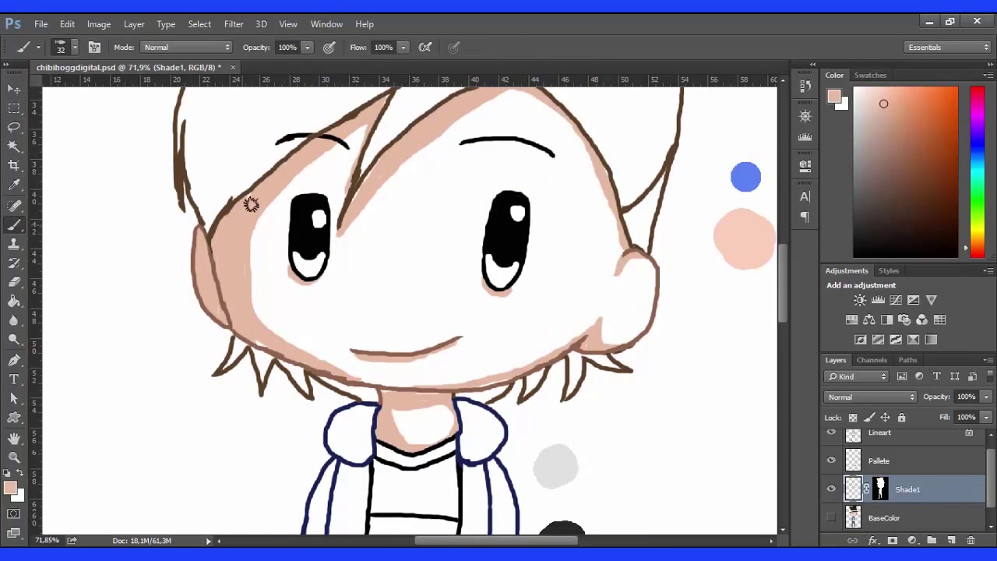
{"action": "scroll", "coordinate": [435, 395], "scroll_direction": "down", "scroll_amount": 5}
{"action": "scroll", "coordinate": [395, 443], "scroll_direction": "up", "scroll_amount": 5}
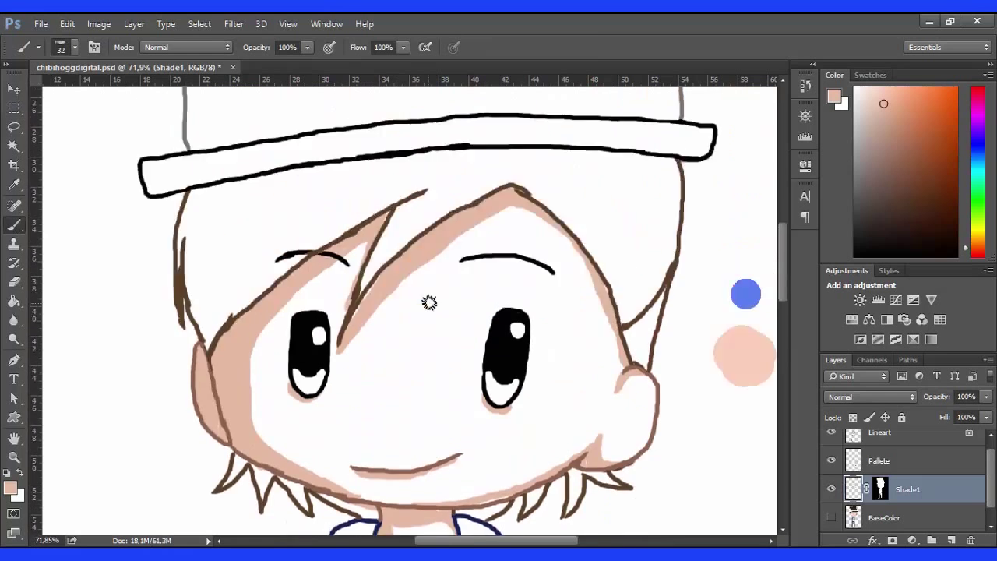
{"action": "left_click", "coordinate": [831, 517]}
{"action": "left_click", "coordinate": [884, 517]}
{"action": "scroll", "coordinate": [595, 400], "scroll_direction": "down", "scroll_amount": 2}
Step: Select the blue hoodie on BaseColor and eyedrop the darker blue swatch for Shade1
{"action": "scroll", "coordinate": [595, 400], "scroll_direction": "down", "scroll_amount": 2}
{"action": "key", "text": "w"}
{"action": "left_click", "coordinate": [345, 311]}
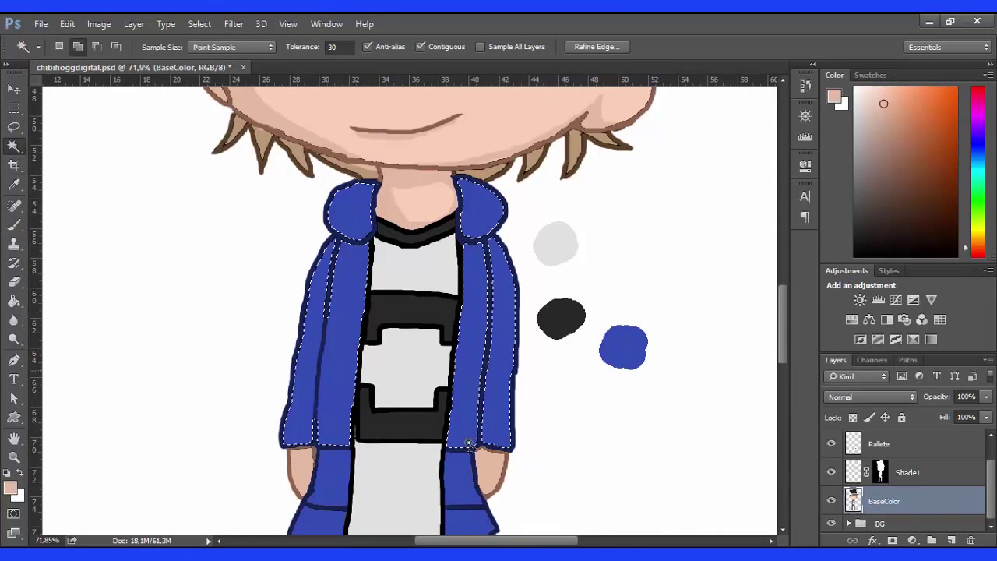
{"action": "scroll", "coordinate": [479, 378], "scroll_direction": "down", "scroll_amount": 2}
{"action": "key", "text": "alt+bracketright"}
{"action": "key", "text": "i"}
{"action": "left_click", "coordinate": [612, 310]}
{"action": "key", "text": "b"}
Step: Brush darker blue shading along the left hood and the right hood's outer edge
{"action": "scroll", "coordinate": [133, 251], "scroll_direction": "up", "scroll_amount": 2}
{"action": "scroll", "coordinate": [434, 289], "scroll_direction": "up", "scroll_amount": 1}
{"action": "scroll", "coordinate": [335, 312], "scroll_direction": "up", "scroll_amount": 2}
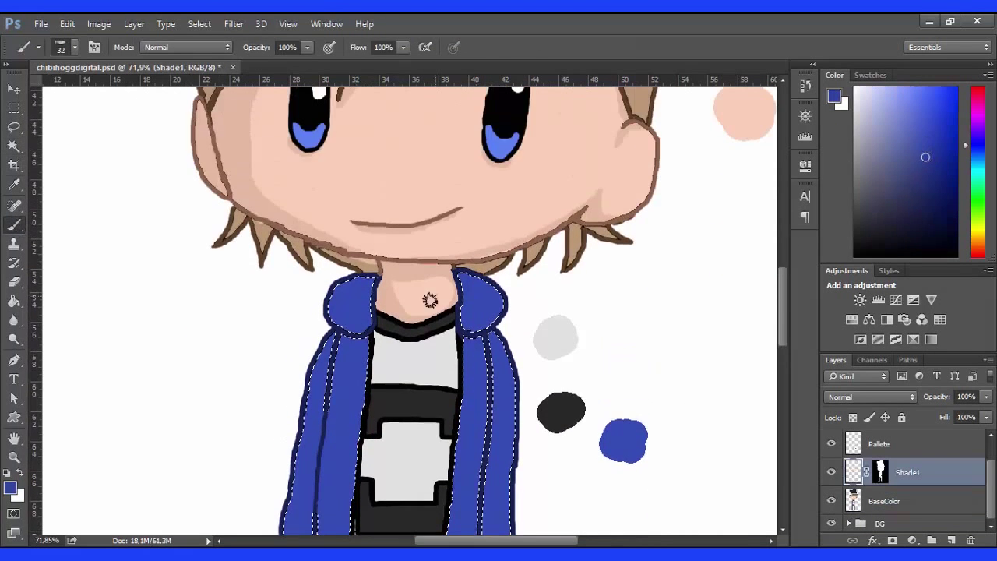
{"action": "scroll", "coordinate": [374, 305], "scroll_direction": "up", "scroll_amount": 2}
{"action": "scroll", "coordinate": [375, 305], "scroll_direction": "up", "scroll_amount": 3}
{"action": "mouse_move", "coordinate": [335, 437]}
{"action": "left_mouse_down"}
{"action": "mouse_move", "coordinate": [276, 383]}
{"action": "mouse_move", "coordinate": [349, 356]}
{"action": "left_mouse_up"}
{"action": "left_click_drag", "start_coordinate": [592, 343], "coordinate": [658, 381]}
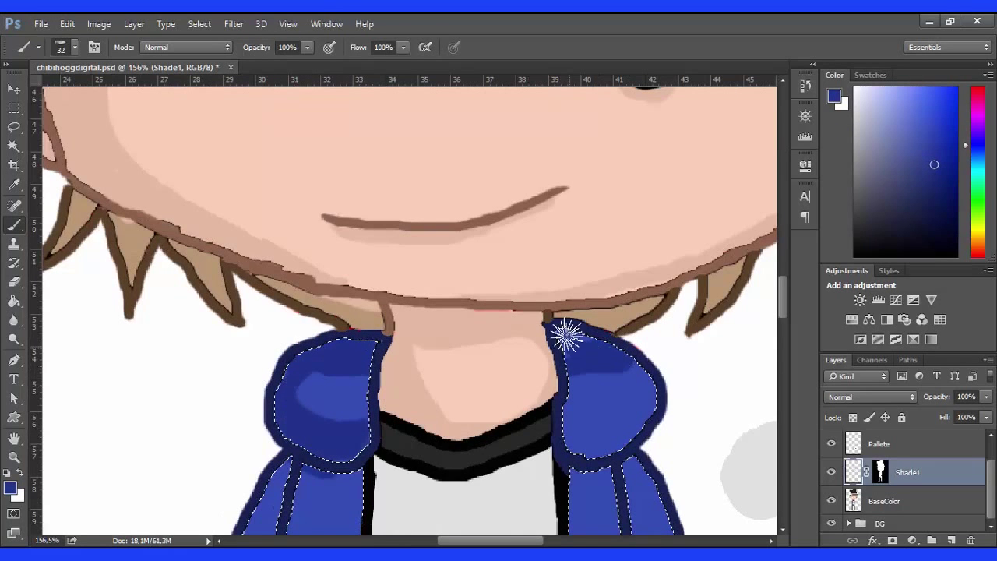
{"action": "scroll", "coordinate": [382, 396], "scroll_direction": "down", "scroll_amount": 3}
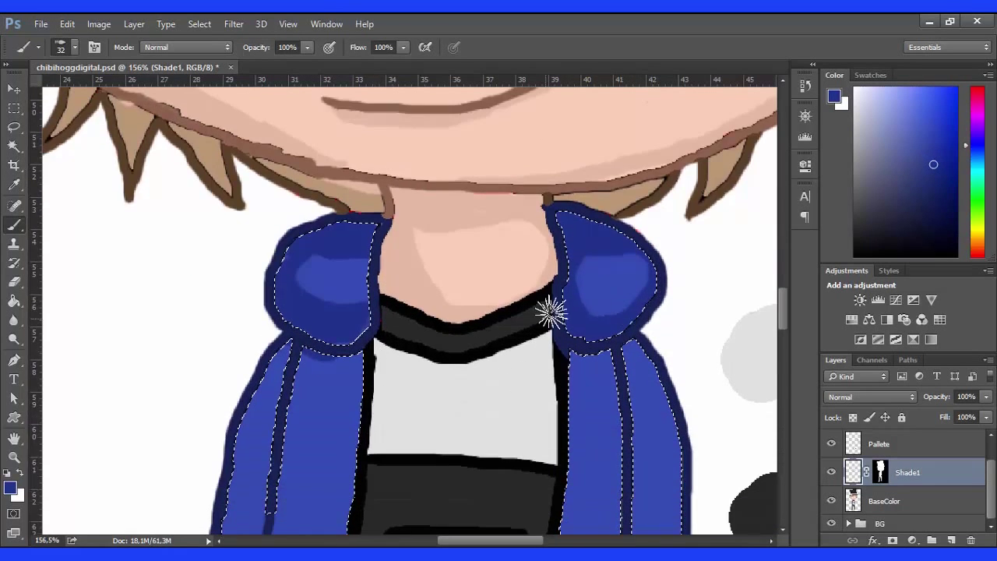
{"action": "scroll", "coordinate": [605, 478], "scroll_direction": "down", "scroll_amount": 2}
{"action": "scroll", "coordinate": [606, 479], "scroll_direction": "up", "scroll_amount": 1}
Step: Shade the left sleeve's outer edge down to the cuff in darker blue
{"action": "mouse_move", "coordinate": [439, 141]}
{"action": "left_mouse_down"}
{"action": "mouse_move", "coordinate": [345, 296]}
{"action": "mouse_move", "coordinate": [351, 472]}
{"action": "mouse_move", "coordinate": [378, 291]}
{"action": "mouse_move", "coordinate": [352, 406]}
{"action": "left_mouse_up"}
{"action": "left_click_drag", "start_coordinate": [389, 317], "coordinate": [452, 151]}
{"action": "scroll", "coordinate": [445, 439], "scroll_direction": "down", "scroll_amount": 4}
{"action": "mouse_move", "coordinate": [452, 507]}
{"action": "left_mouse_down"}
{"action": "mouse_move", "coordinate": [342, 465]}
{"action": "mouse_move", "coordinate": [388, 321]}
{"action": "left_mouse_up"}
{"action": "scroll", "coordinate": [382, 343], "scroll_direction": "up", "scroll_amount": 2}
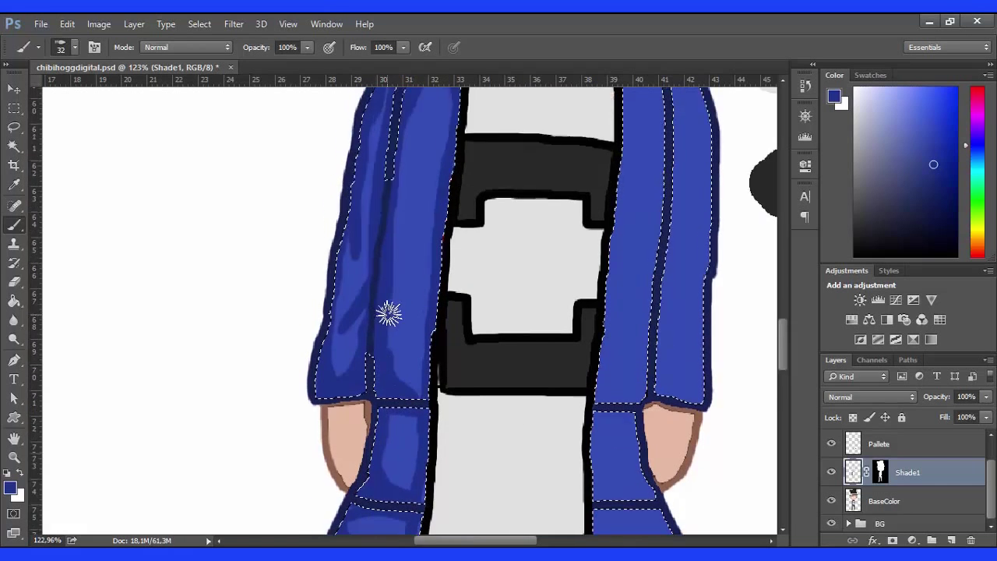
{"action": "scroll", "coordinate": [393, 351], "scroll_direction": "up", "scroll_amount": 2}
{"action": "scroll", "coordinate": [436, 327], "scroll_direction": "down", "scroll_amount": 1}
{"action": "scroll", "coordinate": [467, 343], "scroll_direction": "down", "scroll_amount": 2}
{"action": "scroll", "coordinate": [467, 343], "scroll_direction": "right", "scroll_amount": 1}
Step: Shade the right sleeve in darker blue, then deselect the hoodie
{"action": "mouse_move", "coordinate": [553, 475]}
{"action": "left_mouse_down"}
{"action": "mouse_move", "coordinate": [507, 444]}
{"action": "mouse_move", "coordinate": [499, 341]}
{"action": "mouse_move", "coordinate": [545, 405]}
{"action": "mouse_move", "coordinate": [515, 249]}
{"action": "left_mouse_up"}
{"action": "scroll", "coordinate": [514, 249], "scroll_direction": "up", "scroll_amount": 1}
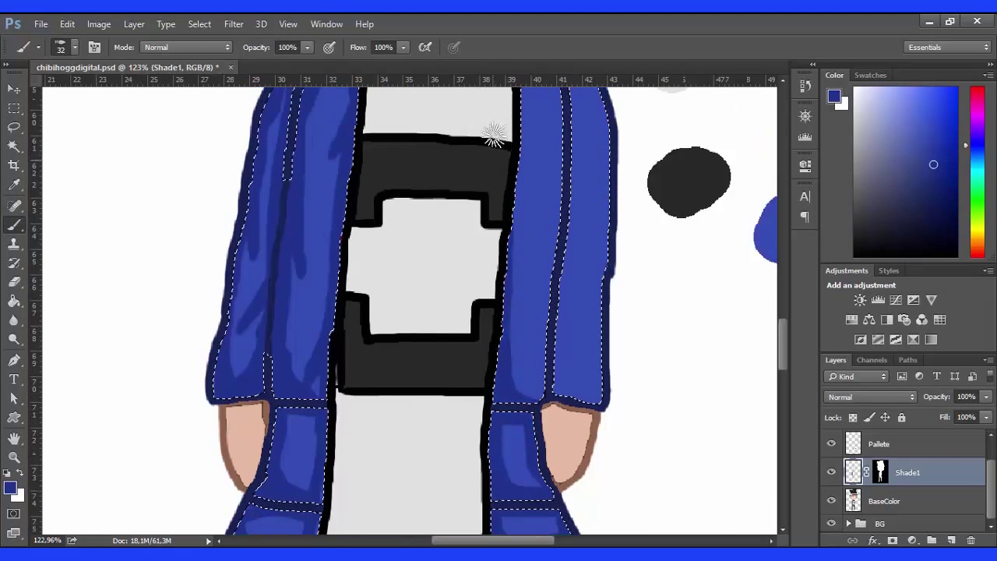
{"action": "scroll", "coordinate": [494, 133], "scroll_direction": "up", "scroll_amount": 1}
{"action": "mouse_move", "coordinate": [576, 105]}
{"action": "left_mouse_down"}
{"action": "mouse_move", "coordinate": [595, 458]}
{"action": "mouse_move", "coordinate": [560, 339]}
{"action": "mouse_move", "coordinate": [561, 265]}
{"action": "mouse_move", "coordinate": [527, 123]}
{"action": "mouse_move", "coordinate": [525, 450]}
{"action": "left_mouse_up"}
{"action": "scroll", "coordinate": [601, 212], "scroll_direction": "down", "scroll_amount": 2}
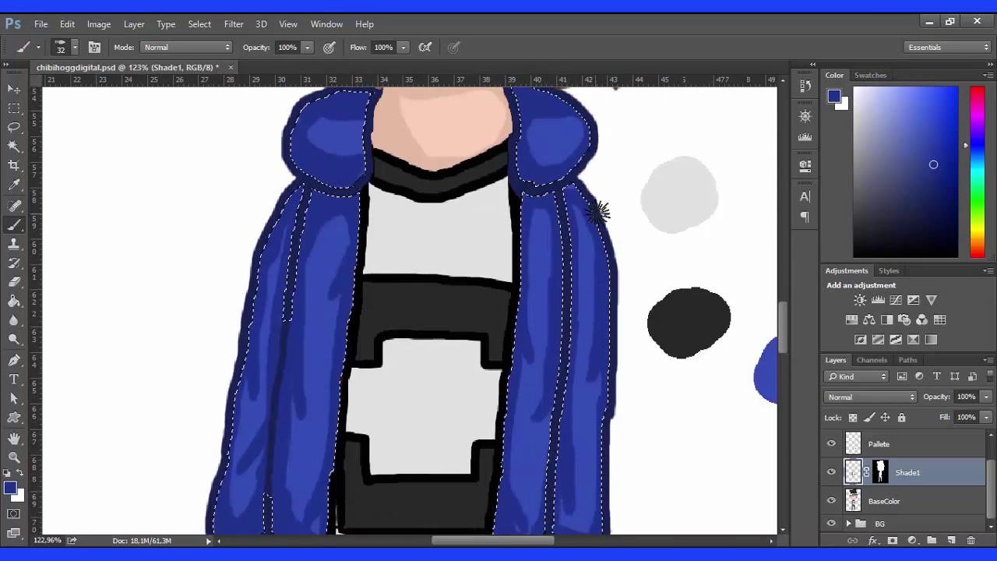
{"action": "key", "text": "m"}
{"action": "key", "text": "ctrl+d"}
{"action": "scroll", "coordinate": [418, 345], "scroll_direction": "down", "scroll_amount": 3}
{"action": "scroll", "coordinate": [563, 493], "scroll_direction": "up", "scroll_amount": 2}
{"action": "scroll", "coordinate": [459, 283], "scroll_direction": "up", "scroll_amount": 2}
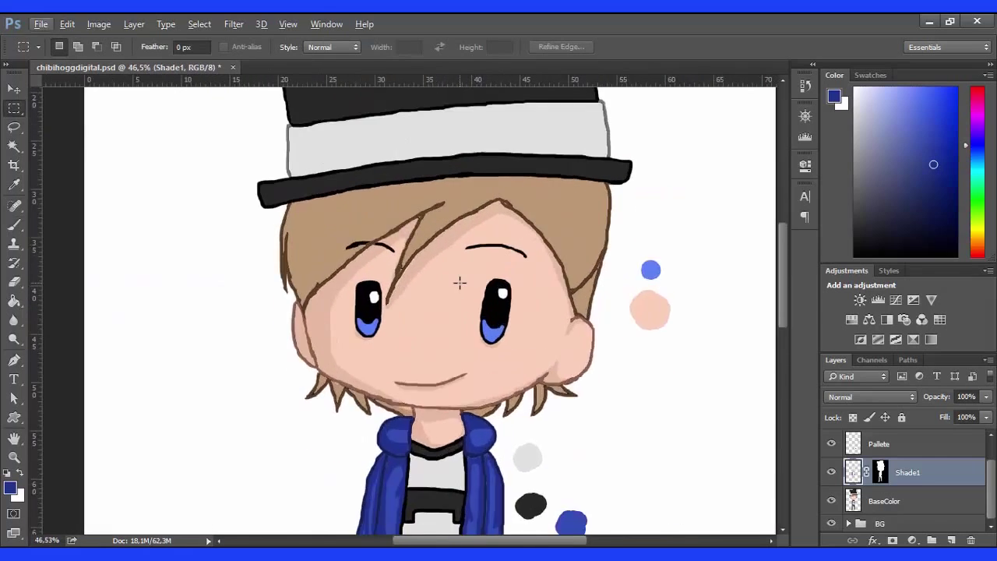
Step: Magic Wand the hair and its lower spikes on BaseColor
{"action": "scroll", "coordinate": [459, 283], "scroll_direction": "up", "scroll_amount": 2}
{"action": "key", "text": "w"}
{"action": "key", "text": "alt+bracketleft"}
{"action": "left_click", "coordinate": [648, 311]}
{"action": "scroll", "coordinate": [649, 312], "scroll_direction": "up", "scroll_amount": 3}
{"action": "left_click", "coordinate": [596, 374], "text": "shift"}
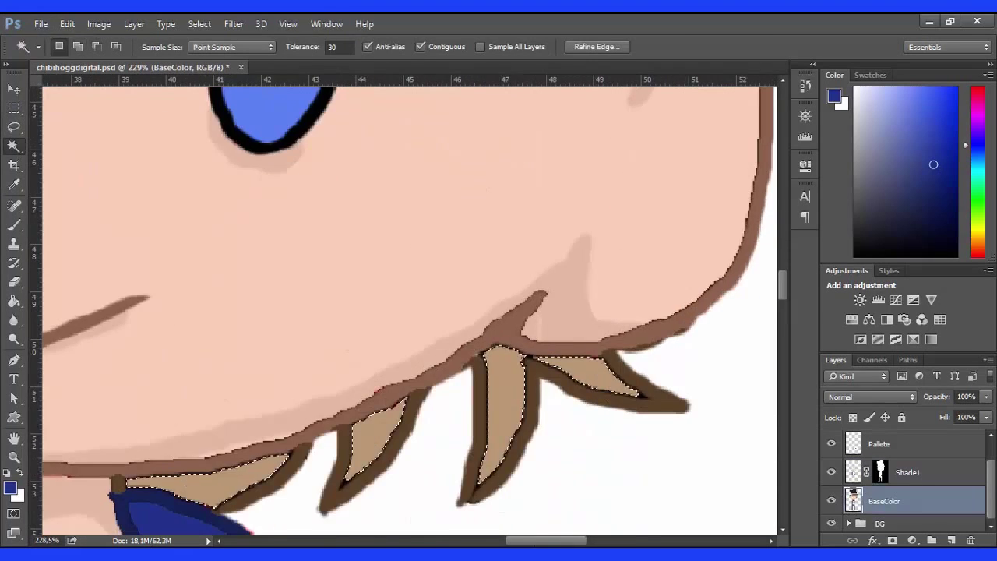
{"action": "scroll", "coordinate": [597, 374], "scroll_direction": "left", "scroll_amount": 3}
{"action": "left_click", "coordinate": [382, 408], "text": "shift"}
{"action": "scroll", "coordinate": [457, 380], "scroll_direction": "down", "scroll_amount": 3}
Step: Switch to Shade1 with the brush and pick a darker brown for the hair
{"action": "key", "text": "alt+bracketright"}
{"action": "scroll", "coordinate": [457, 380], "scroll_direction": "down", "scroll_amount": 1}
{"action": "key", "text": "b"}
{"action": "scroll", "coordinate": [457, 380], "scroll_direction": "right", "scroll_amount": 5}
{"action": "left_click", "coordinate": [521, 292], "text": "alt"}
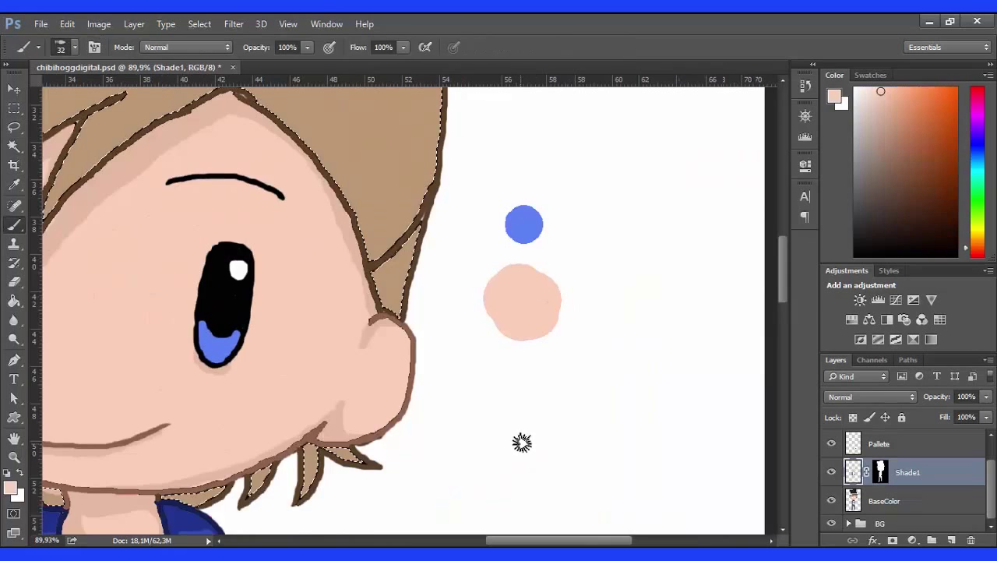
{"action": "scroll", "coordinate": [428, 310], "scroll_direction": "left", "scroll_amount": 5}
{"action": "scroll", "coordinate": [600, 405], "scroll_direction": "up", "scroll_amount": 4}
Step: Paint darker brown shading near the fringe and down the left hair edge
{"action": "mouse_move", "coordinate": [343, 312]}
{"action": "left_mouse_down"}
{"action": "mouse_move", "coordinate": [382, 255]}
{"action": "mouse_move", "coordinate": [357, 313]}
{"action": "left_mouse_up"}
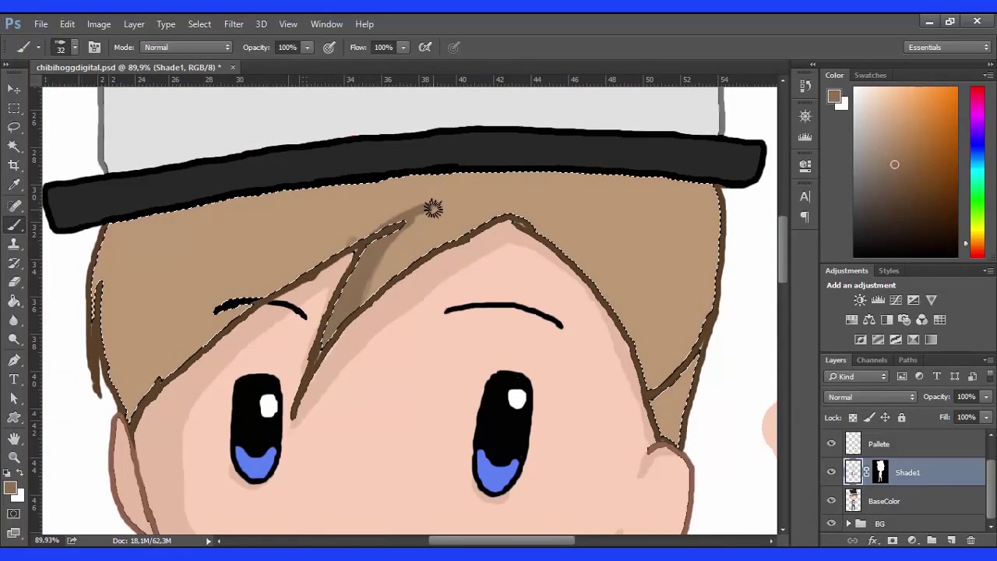
{"action": "left_click_drag", "start_coordinate": [131, 403], "coordinate": [370, 226]}
{"action": "left_click_drag", "start_coordinate": [109, 226], "coordinate": [117, 366]}
{"action": "mouse_move", "coordinate": [123, 244]}
{"action": "left_mouse_down"}
{"action": "mouse_move", "coordinate": [123, 366]}
{"action": "mouse_move", "coordinate": [109, 238]}
{"action": "left_mouse_up"}
Step: Shade the hair just under the hat brim and down the right side
{"action": "mouse_move", "coordinate": [233, 201]}
{"action": "left_mouse_down"}
{"action": "mouse_move", "coordinate": [545, 176]}
{"action": "mouse_move", "coordinate": [753, 212]}
{"action": "left_mouse_up"}
{"action": "left_click_drag", "start_coordinate": [513, 209], "coordinate": [680, 390]}
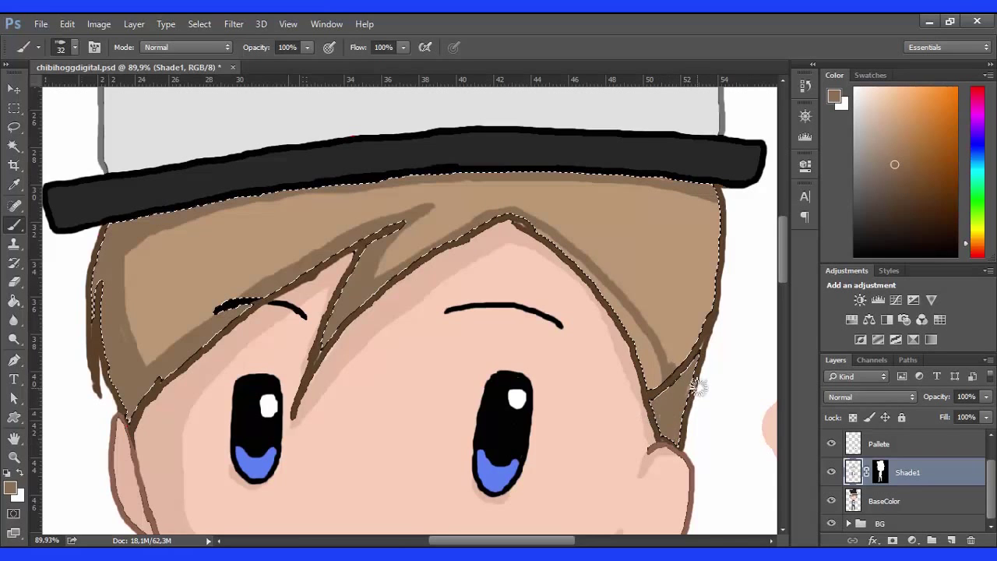
{"action": "left_click_drag", "start_coordinate": [718, 274], "coordinate": [693, 341]}
{"action": "left_click_drag", "start_coordinate": [562, 243], "coordinate": [648, 366]}
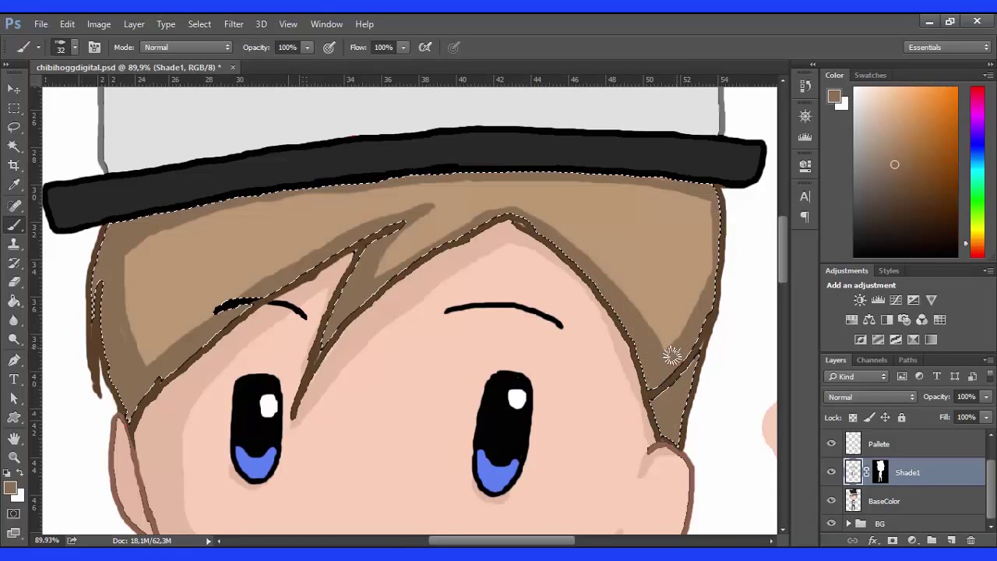
{"action": "scroll", "coordinate": [579, 310], "scroll_direction": "down", "scroll_amount": 2}
{"action": "scroll", "coordinate": [409, 435], "scroll_direction": "up", "scroll_amount": 1}
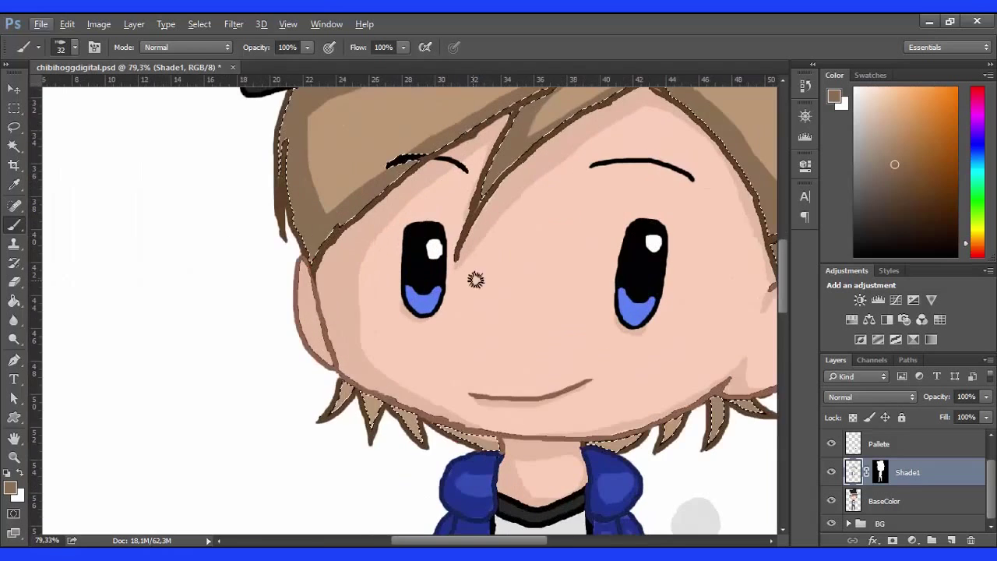
{"action": "scroll", "coordinate": [555, 475], "scroll_direction": "up", "scroll_amount": 3}
Step: Shrink the brush to 10 px and add fine shading strokes along the hair edges
{"action": "left_click", "coordinate": [66, 47]}
{"action": "left_click_drag", "start_coordinate": [92, 93], "coordinate": [48, 92]}
{"action": "scroll", "coordinate": [300, 246], "scroll_direction": "up", "scroll_amount": 4}
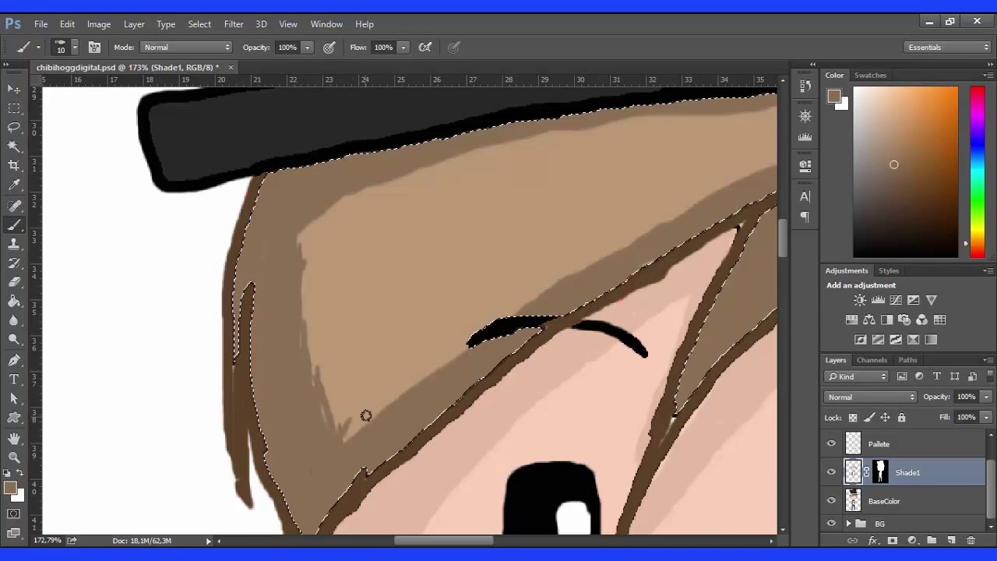
{"action": "left_click_drag", "start_coordinate": [390, 189], "coordinate": [195, 176]}
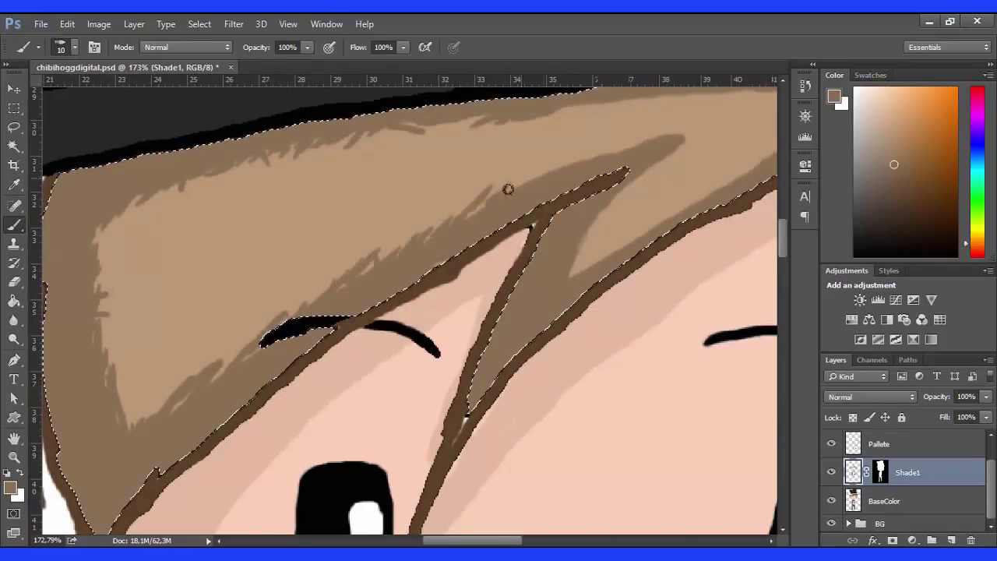
{"action": "mouse_move", "coordinate": [572, 287]}
{"action": "left_mouse_down"}
{"action": "mouse_move", "coordinate": [608, 260]}
{"action": "mouse_move", "coordinate": [657, 169]}
{"action": "left_mouse_up"}
{"action": "left_click_drag", "start_coordinate": [703, 224], "coordinate": [484, 228]}
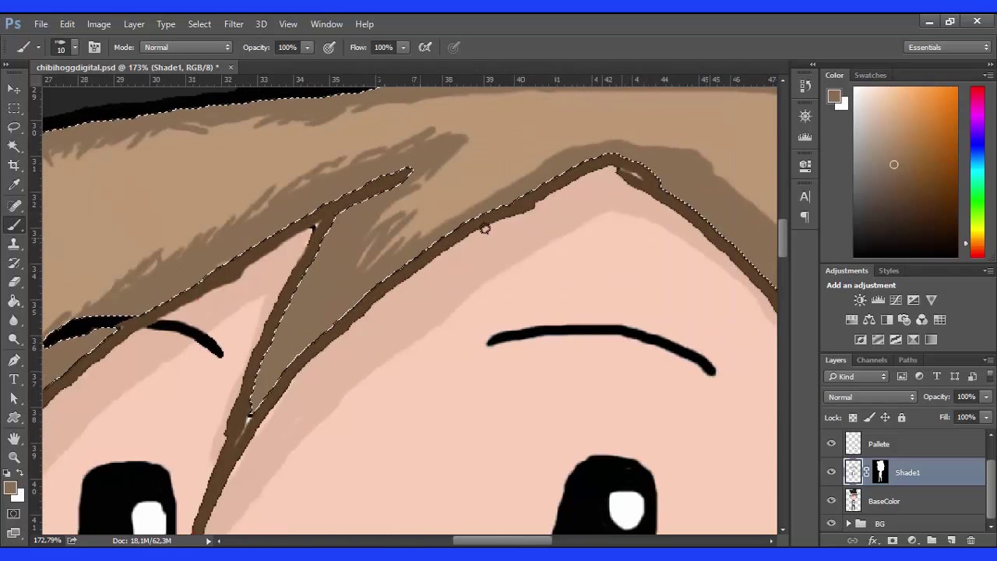
{"action": "left_click_drag", "start_coordinate": [450, 118], "coordinate": [317, 179]}
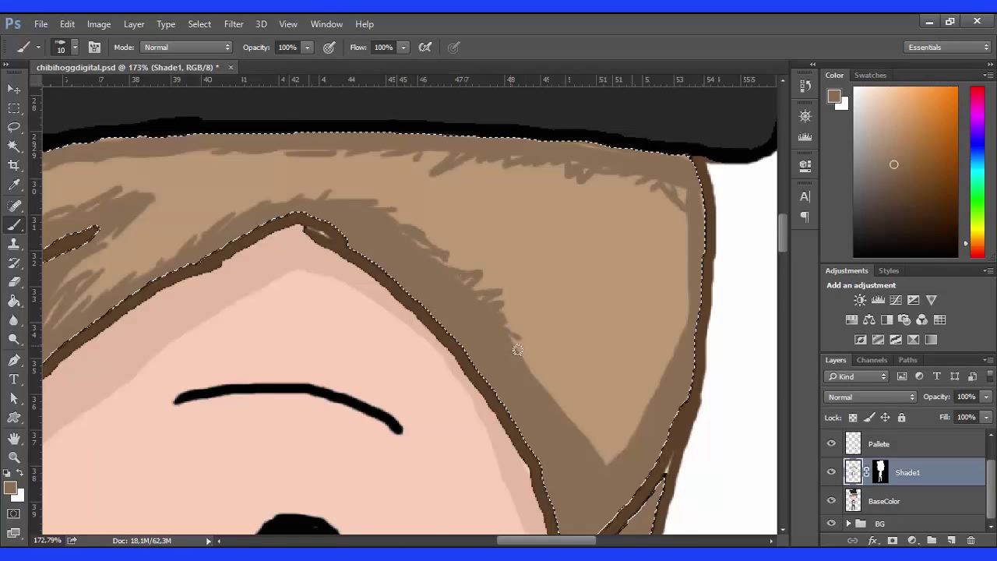
{"action": "scroll", "coordinate": [676, 217], "scroll_direction": "down", "scroll_amount": 5}
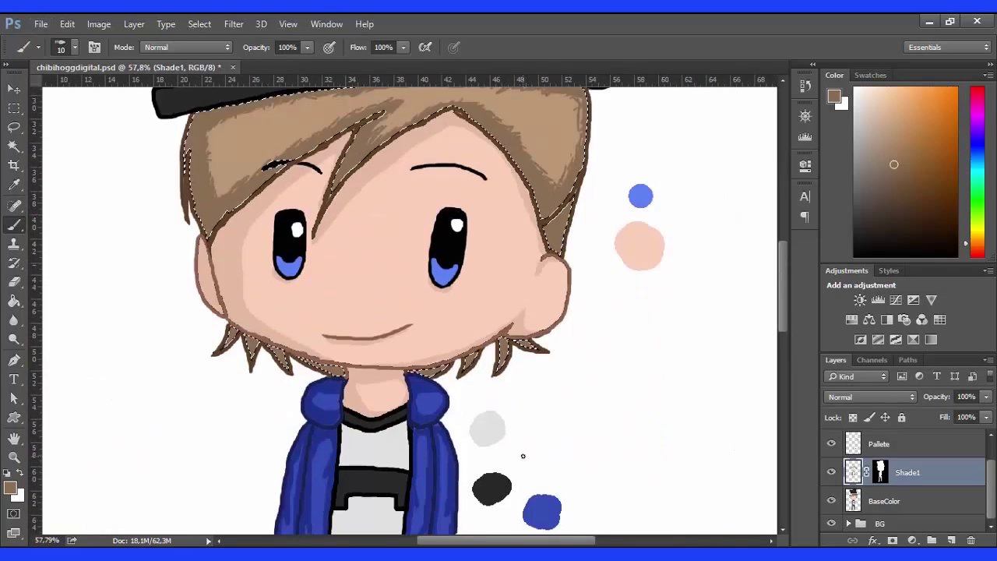
{"action": "scroll", "coordinate": [476, 454], "scroll_direction": "up", "scroll_amount": 3}
Step: Select the white shirt area with the Magic Wand and return to brushing on Shade1
{"action": "key", "text": "w"}
{"action": "left_click", "coordinate": [884, 501]}
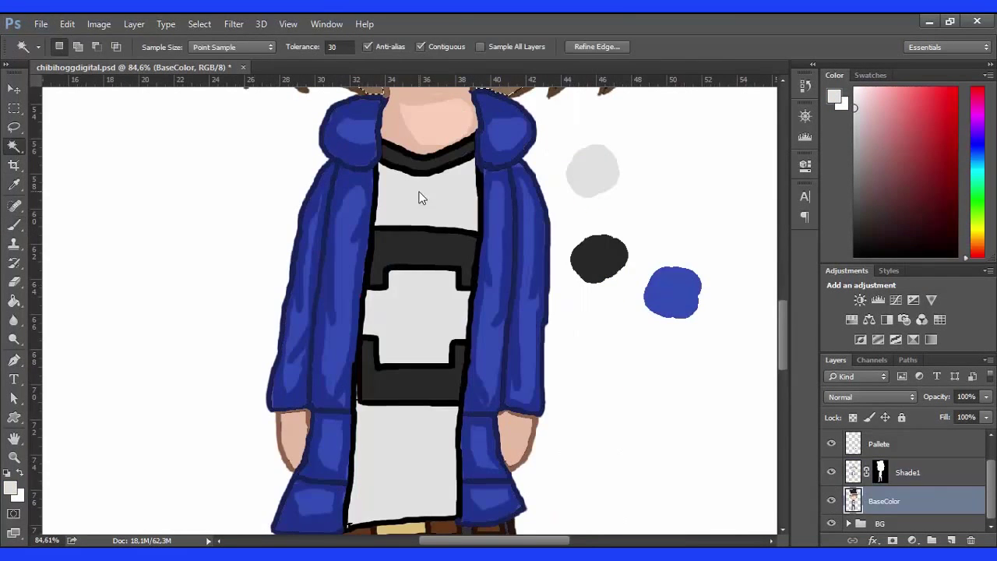
{"action": "left_click", "coordinate": [409, 437]}
{"action": "scroll", "coordinate": [409, 437], "scroll_direction": "up", "scroll_amount": 2}
{"action": "left_click", "coordinate": [908, 472]}
{"action": "left_click", "coordinate": [61, 47]}
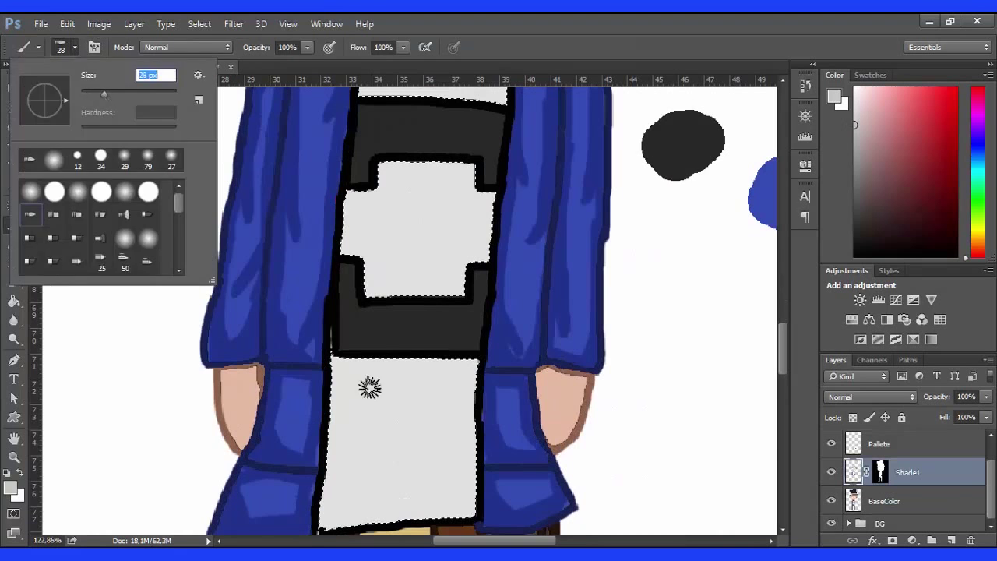
Step: Paint grey fold shading across the light grey shirt panels on Shade1
{"action": "left_click_drag", "start_coordinate": [370, 388], "coordinate": [377, 384]}
{"action": "mouse_move", "coordinate": [374, 527]}
{"action": "left_mouse_down"}
{"action": "mouse_move", "coordinate": [436, 507]}
{"action": "mouse_move", "coordinate": [468, 456]}
{"action": "mouse_move", "coordinate": [317, 454]}
{"action": "mouse_move", "coordinate": [350, 406]}
{"action": "left_mouse_up"}
{"action": "scroll", "coordinate": [349, 406], "scroll_direction": "up", "scroll_amount": 2}
{"action": "scroll", "coordinate": [367, 349], "scroll_direction": "up", "scroll_amount": 2}
{"action": "scroll", "coordinate": [355, 218], "scroll_direction": "up", "scroll_amount": 3}
{"action": "left_click_drag", "start_coordinate": [370, 276], "coordinate": [460, 246]}
{"action": "scroll", "coordinate": [460, 246], "scroll_direction": "down", "scroll_amount": 2}
{"action": "scroll", "coordinate": [468, 312], "scroll_direction": "down", "scroll_amount": 1}
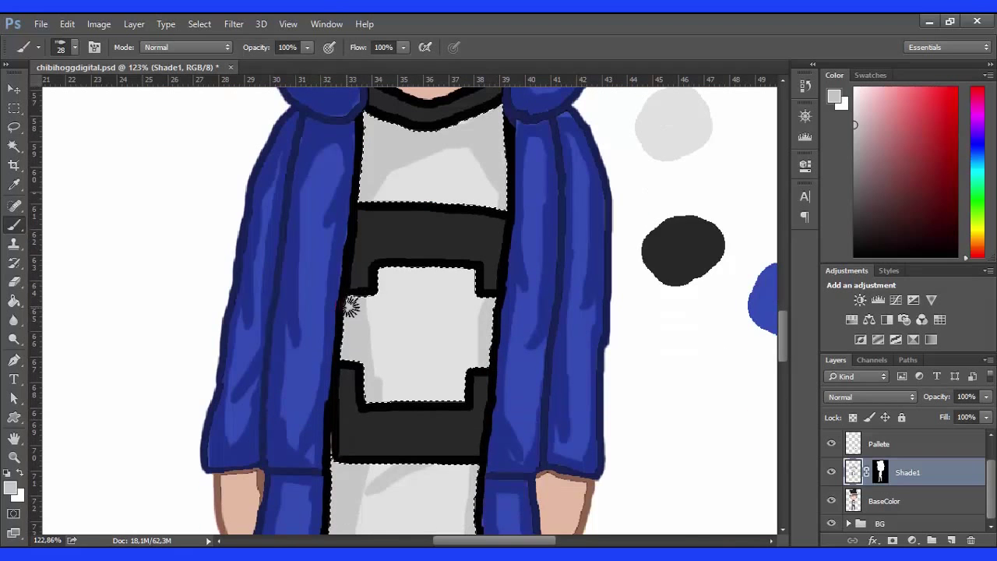
{"action": "left_click_drag", "start_coordinate": [362, 313], "coordinate": [441, 340]}
Step: Darken the lower black shirt band with streaks, then clear the selection
{"action": "key", "text": "e"}
{"action": "scroll", "coordinate": [398, 303], "scroll_direction": "down", "scroll_amount": 2}
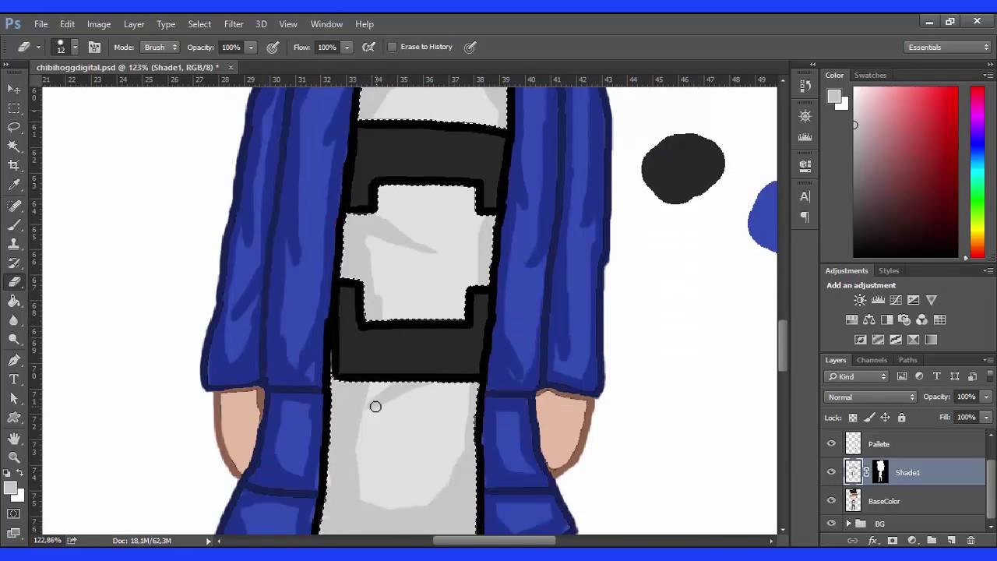
{"action": "scroll", "coordinate": [390, 405], "scroll_direction": "down", "scroll_amount": 4}
{"action": "key", "text": "w"}
{"action": "key", "text": "alt+bracketleft"}
{"action": "scroll", "coordinate": [457, 310], "scroll_direction": "up", "scroll_amount": 4}
{"action": "key", "text": "alt+bracketright"}
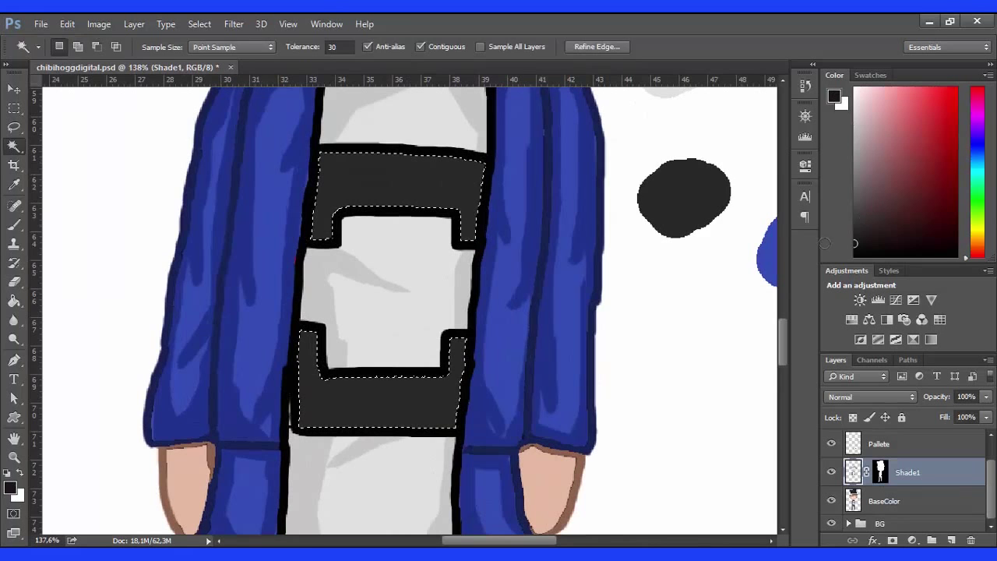
{"action": "key", "text": "b"}
{"action": "mouse_move", "coordinate": [382, 423]}
{"action": "left_mouse_down"}
{"action": "mouse_move", "coordinate": [445, 407]}
{"action": "mouse_move", "coordinate": [302, 402]}
{"action": "mouse_move", "coordinate": [301, 367]}
{"action": "left_mouse_up"}
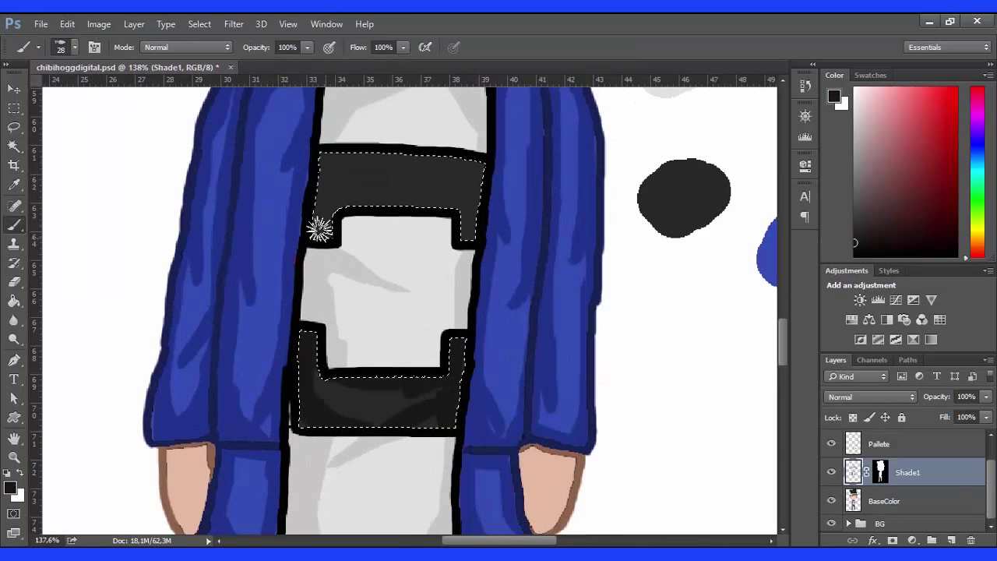
{"action": "key", "text": "ctrl+d"}
Step: Magic Wand the whole top hat on BaseColor and make Shade1 the active layer
{"action": "key", "text": "m"}
{"action": "scroll", "coordinate": [215, 232], "scroll_direction": "down", "scroll_amount": 3}
{"action": "scroll", "coordinate": [215, 232], "scroll_direction": "down", "scroll_amount": 3}
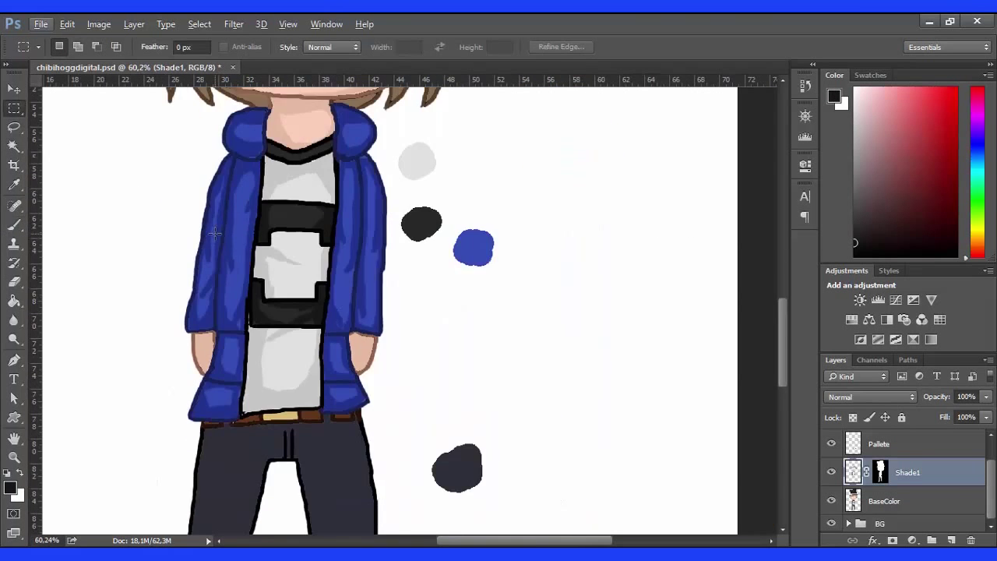
{"action": "scroll", "coordinate": [215, 232], "scroll_direction": "up", "scroll_amount": 5}
{"action": "scroll", "coordinate": [215, 232], "scroll_direction": "up", "scroll_amount": 5}
{"action": "key", "text": "w"}
{"action": "key", "text": "alt+bracketleft"}
{"action": "left_click", "coordinate": [281, 234]}
{"action": "left_click", "coordinate": [14, 226]}
{"action": "scroll", "coordinate": [494, 436], "scroll_direction": "up", "scroll_amount": 3}
{"action": "key", "text": "alt+bracketright"}
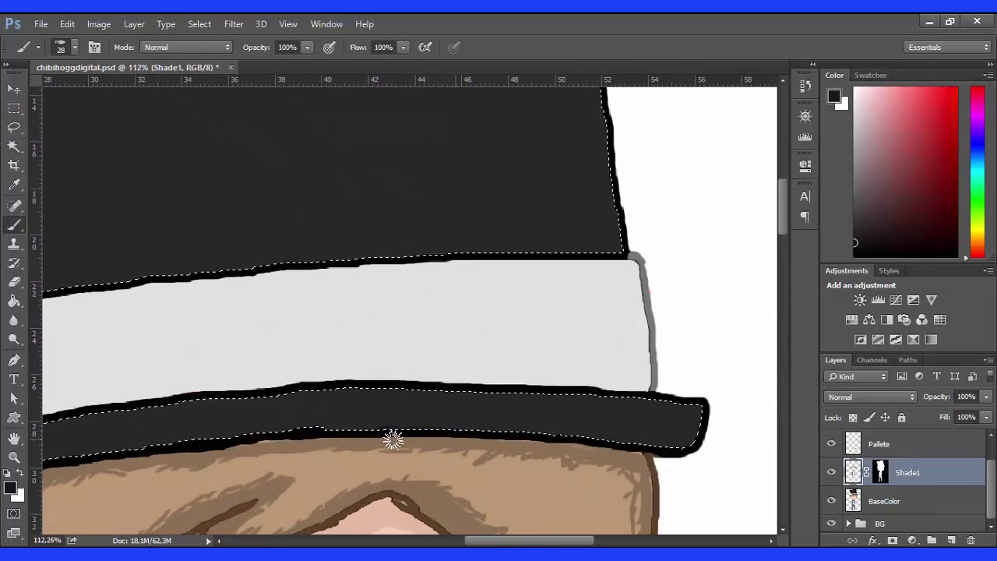
Step: Paint dark shading strokes along the hat brim
{"action": "scroll", "coordinate": [494, 436], "scroll_direction": "left", "scroll_amount": 3}
{"action": "mouse_move", "coordinate": [205, 460]}
{"action": "left_mouse_down"}
{"action": "mouse_move", "coordinate": [385, 463]}
{"action": "mouse_move", "coordinate": [351, 460]}
{"action": "left_mouse_up"}
{"action": "mouse_move", "coordinate": [596, 443]}
{"action": "left_mouse_down"}
{"action": "mouse_move", "coordinate": [338, 445]}
{"action": "mouse_move", "coordinate": [726, 427]}
{"action": "left_mouse_up"}
{"action": "left_click_drag", "start_coordinate": [448, 427], "coordinate": [661, 396]}
{"action": "scroll", "coordinate": [545, 405], "scroll_direction": "right", "scroll_amount": 5}
{"action": "left_click_drag", "start_coordinate": [280, 405], "coordinate": [489, 413]}
{"action": "scroll", "coordinate": [325, 421], "scroll_direction": "up", "scroll_amount": 3}
{"action": "scroll", "coordinate": [325, 420], "scroll_direction": "left", "scroll_amount": 5}
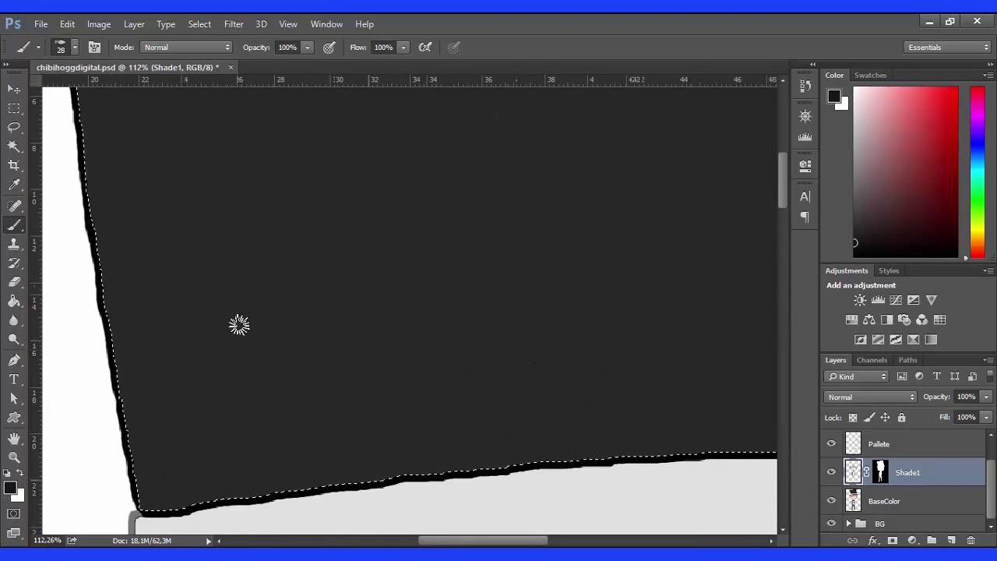
Step: With a larger brush, darken the crown's top, bottom, left and right edges
{"action": "key", "text": "]"}
{"action": "key", "text": "]"}
{"action": "key", "text": "]"}
{"action": "scroll", "coordinate": [401, 289], "scroll_direction": "down", "scroll_amount": 3}
{"action": "left_click_drag", "start_coordinate": [296, 140], "coordinate": [366, 428]}
{"action": "mouse_move", "coordinate": [296, 421]}
{"action": "left_mouse_down"}
{"action": "mouse_move", "coordinate": [226, 201]}
{"action": "mouse_move", "coordinate": [265, 296]}
{"action": "mouse_move", "coordinate": [278, 428]}
{"action": "mouse_move", "coordinate": [328, 410]}
{"action": "left_mouse_up"}
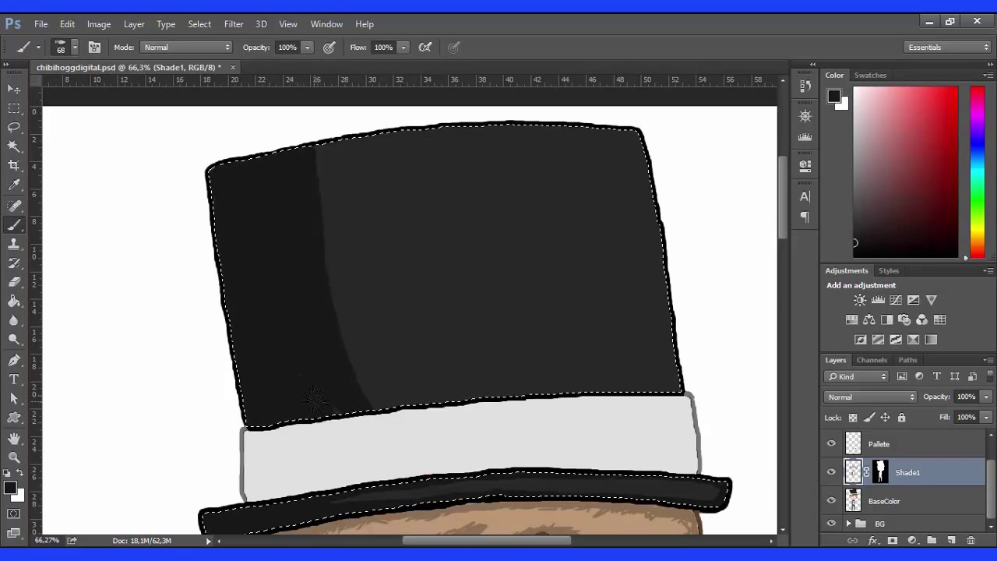
{"action": "mouse_move", "coordinate": [437, 396]}
{"action": "left_mouse_down"}
{"action": "mouse_move", "coordinate": [465, 385]}
{"action": "mouse_move", "coordinate": [686, 382]}
{"action": "left_mouse_up"}
{"action": "mouse_move", "coordinate": [382, 107]}
{"action": "left_mouse_down"}
{"action": "mouse_move", "coordinate": [535, 130]}
{"action": "mouse_move", "coordinate": [675, 338]}
{"action": "left_mouse_up"}
{"action": "left_click_drag", "start_coordinate": [342, 301], "coordinate": [324, 330]}
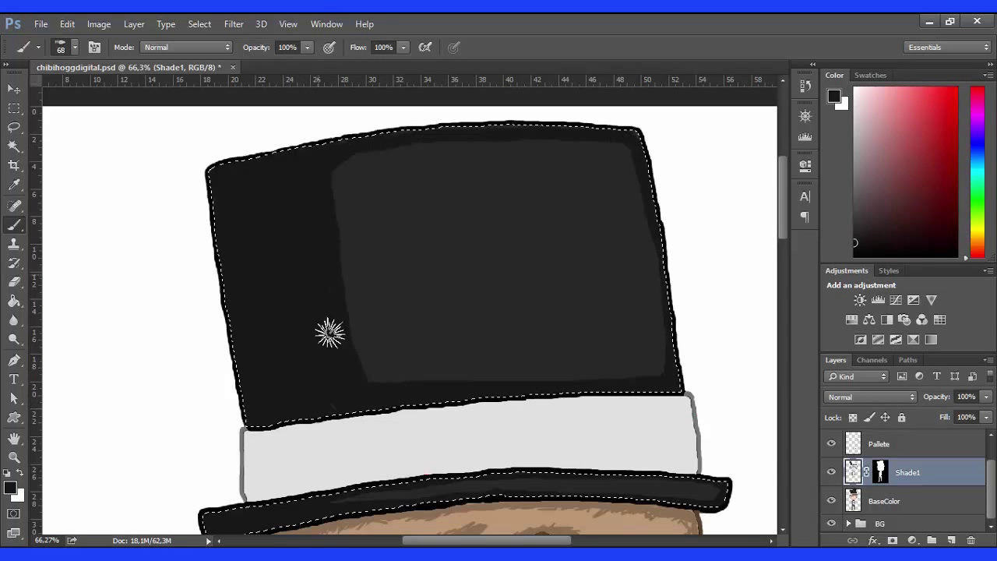
{"action": "scroll", "coordinate": [343, 327], "scroll_direction": "down", "scroll_amount": 5}
Step: Select the grey hat band on BaseColor and return to the Shade1 layer
{"action": "left_click", "coordinate": [14, 145]}
{"action": "left_click", "coordinate": [884, 501]}
{"action": "left_click", "coordinate": [448, 303]}
{"action": "scroll", "coordinate": [448, 304], "scroll_direction": "up", "scroll_amount": 5}
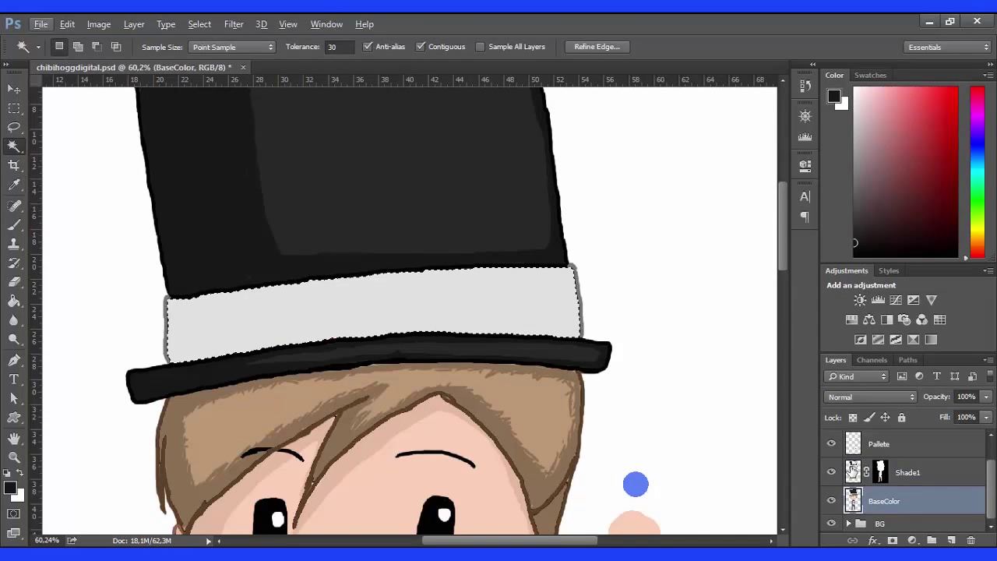
{"action": "left_click", "coordinate": [907, 472]}
{"action": "key", "text": "b"}
Step: Paint grey shading along the hat band, using a smaller brush for fine strokes
{"action": "left_click", "coordinate": [855, 125]}
{"action": "mouse_move", "coordinate": [354, 339]}
{"action": "left_mouse_down"}
{"action": "mouse_move", "coordinate": [227, 343]}
{"action": "mouse_move", "coordinate": [156, 289]}
{"action": "mouse_move", "coordinate": [469, 324]}
{"action": "mouse_move", "coordinate": [228, 293]}
{"action": "left_mouse_up"}
{"action": "right_click", "coordinate": [228, 294]}
{"action": "left_click_drag", "start_coordinate": [116, 96], "coordinate": [97, 96]}
{"action": "key", "text": "Return"}
{"action": "left_click_drag", "start_coordinate": [264, 315], "coordinate": [299, 323]}
{"action": "scroll", "coordinate": [436, 320], "scroll_direction": "down", "scroll_amount": 3}
{"action": "scroll", "coordinate": [435, 320], "scroll_direction": "down", "scroll_amount": 3}
Step: Magic Wand the pants and pick a dark shading colour for them
{"action": "key", "text": "l"}
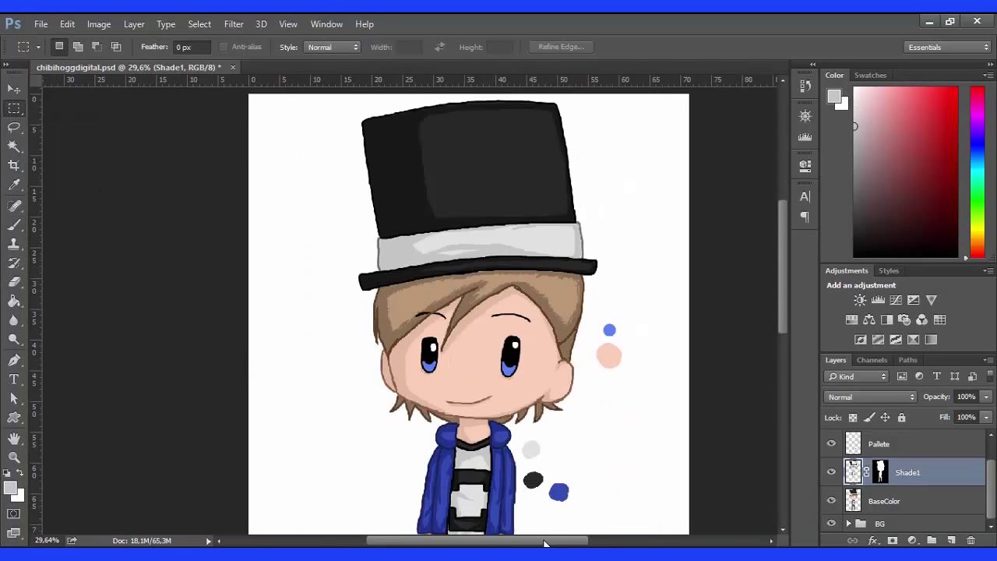
{"action": "scroll", "coordinate": [499, 403], "scroll_direction": "down", "scroll_amount": 5}
{"action": "scroll", "coordinate": [499, 403], "scroll_direction": "up", "scroll_amount": 5}
{"action": "key", "text": "w"}
{"action": "left_click", "coordinate": [366, 234]}
{"action": "key", "text": "b"}
{"action": "left_click", "coordinate": [61, 46]}
{"action": "left_click", "coordinate": [179, 318], "text": "alt"}
Step: Paint dark shading along the edges and hems of both pant legs
{"action": "mouse_move", "coordinate": [137, 425]}
{"action": "left_mouse_down"}
{"action": "mouse_move", "coordinate": [155, 486]}
{"action": "mouse_move", "coordinate": [200, 472]}
{"action": "left_mouse_up"}
{"action": "scroll", "coordinate": [200, 472], "scroll_direction": "up", "scroll_amount": 5}
{"action": "mouse_move", "coordinate": [133, 373]}
{"action": "left_mouse_down"}
{"action": "mouse_move", "coordinate": [223, 257]}
{"action": "mouse_move", "coordinate": [310, 249]}
{"action": "mouse_move", "coordinate": [396, 261]}
{"action": "mouse_move", "coordinate": [421, 405]}
{"action": "left_mouse_up"}
{"action": "scroll", "coordinate": [445, 270], "scroll_direction": "down", "scroll_amount": 5}
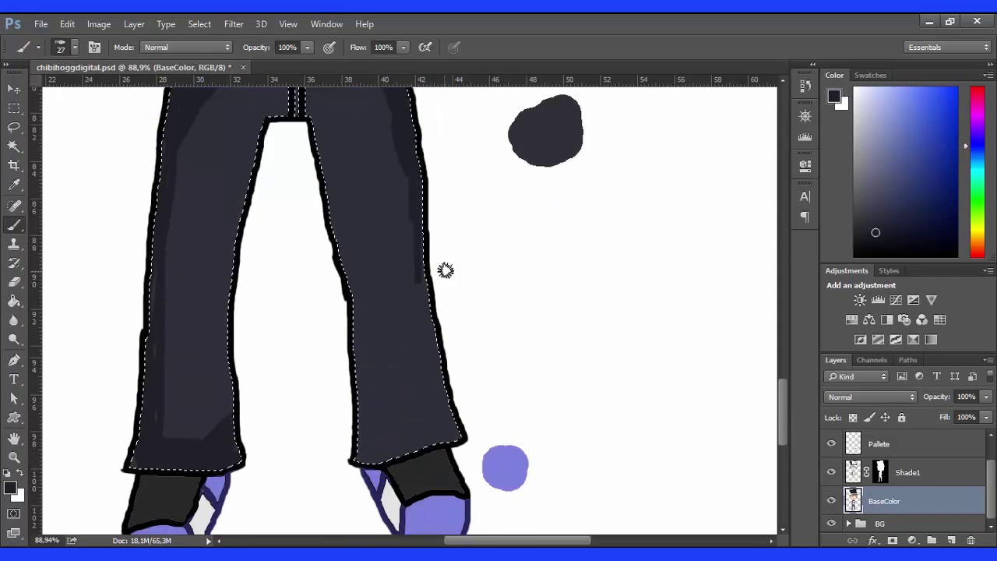
{"action": "left_click_drag", "start_coordinate": [439, 350], "coordinate": [320, 450]}
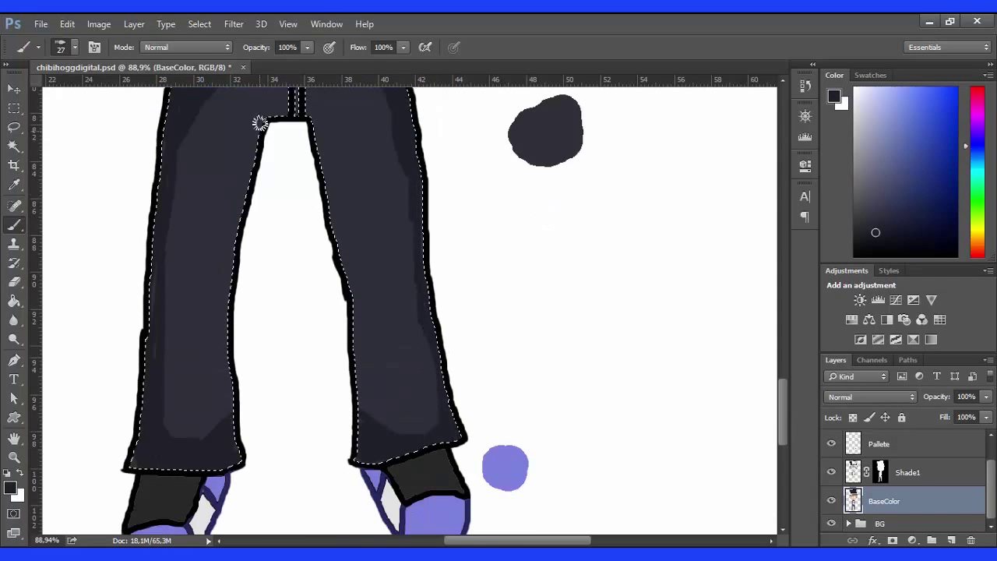
{"action": "left_click_drag", "start_coordinate": [260, 123], "coordinate": [226, 275]}
{"action": "scroll", "coordinate": [277, 148], "scroll_direction": "up", "scroll_amount": 1}
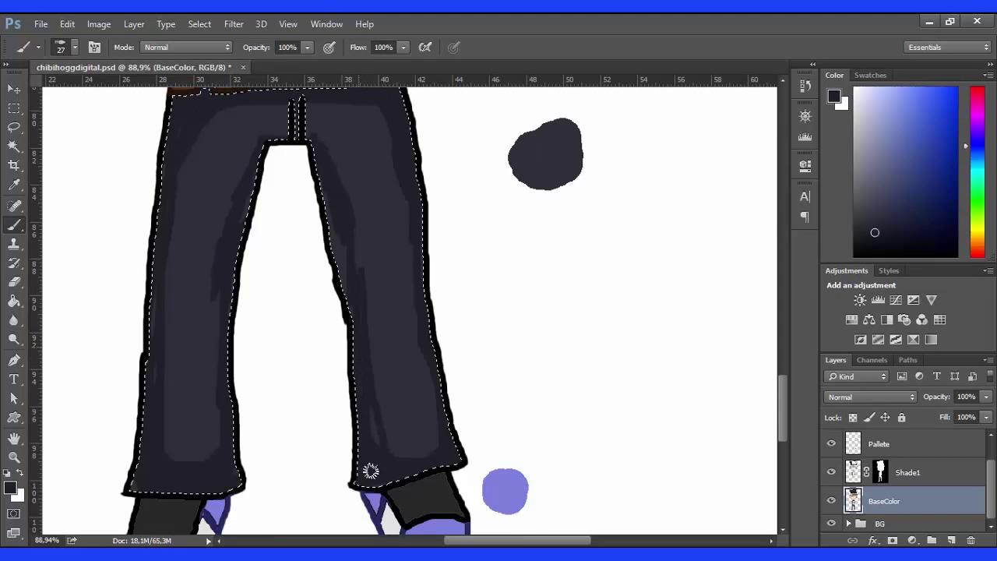
{"action": "scroll", "coordinate": [308, 289], "scroll_direction": "up", "scroll_amount": 2}
{"action": "left_click_drag", "start_coordinate": [213, 428], "coordinate": [167, 398]}
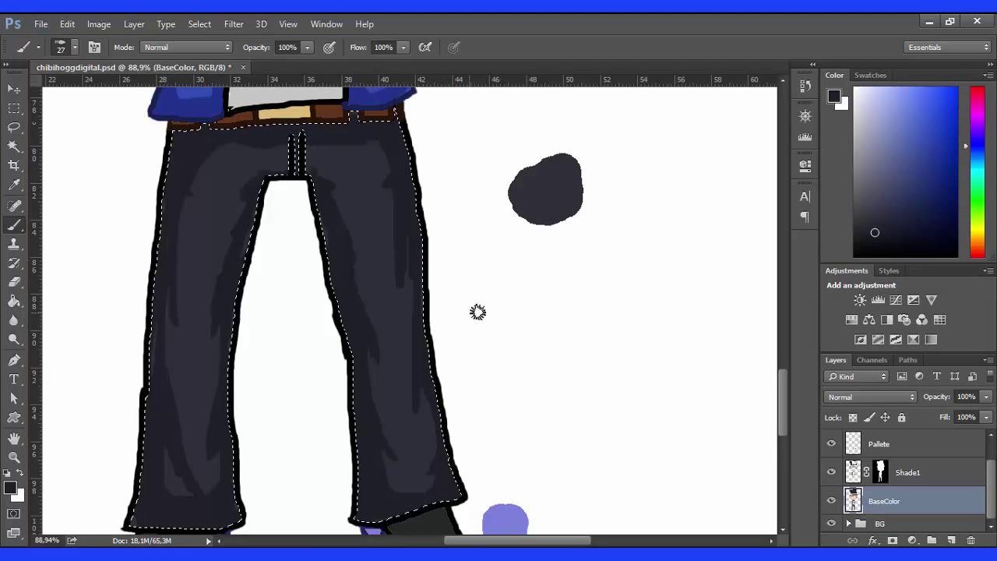
Step: Set the Magic Wand tolerance to 3 and deselect the pants
{"action": "scroll", "coordinate": [408, 325], "scroll_direction": "down", "scroll_amount": 2}
{"action": "scroll", "coordinate": [457, 367], "scroll_direction": "up", "scroll_amount": 3}
{"action": "scroll", "coordinate": [345, 267], "scroll_direction": "up", "scroll_amount": 2}
{"action": "key", "text": "w"}
{"action": "left_click", "coordinate": [308, 45]}
{"action": "type", "text": "3"}
{"action": "key", "text": "ctrl+d"}
Step: Add a new empty layer and merge it down, applying the mask
{"action": "scroll", "coordinate": [345, 272], "scroll_direction": "down", "scroll_amount": 5}
{"action": "key", "text": "alt+bracketright"}
{"action": "key", "text": "ctrl+shift+alt+n"}
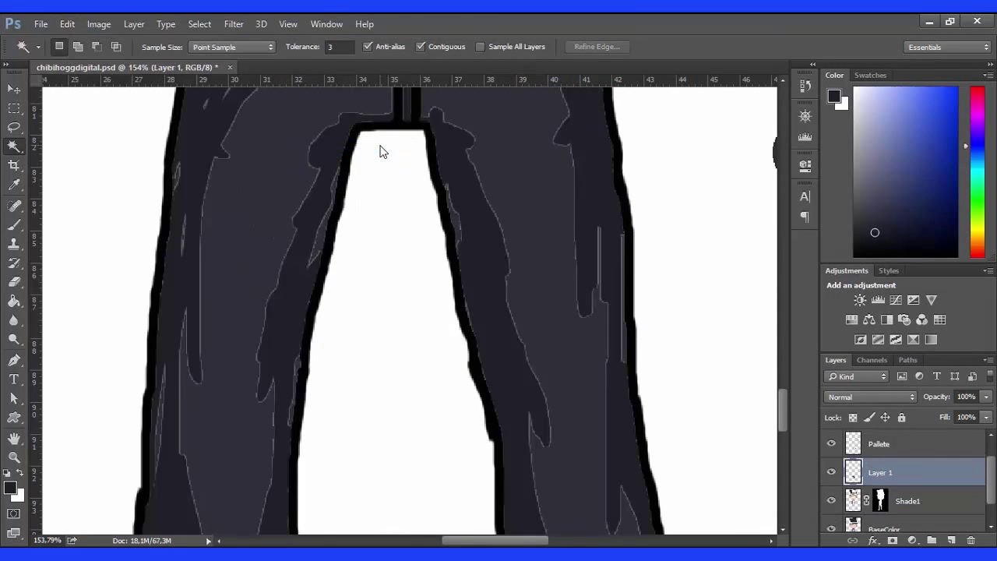
{"action": "scroll", "coordinate": [382, 151], "scroll_direction": "down", "scroll_amount": 4}
{"action": "right_click", "coordinate": [888, 496]}
{"action": "left_click", "coordinate": [747, 300]}
{"action": "left_click", "coordinate": [516, 242]}
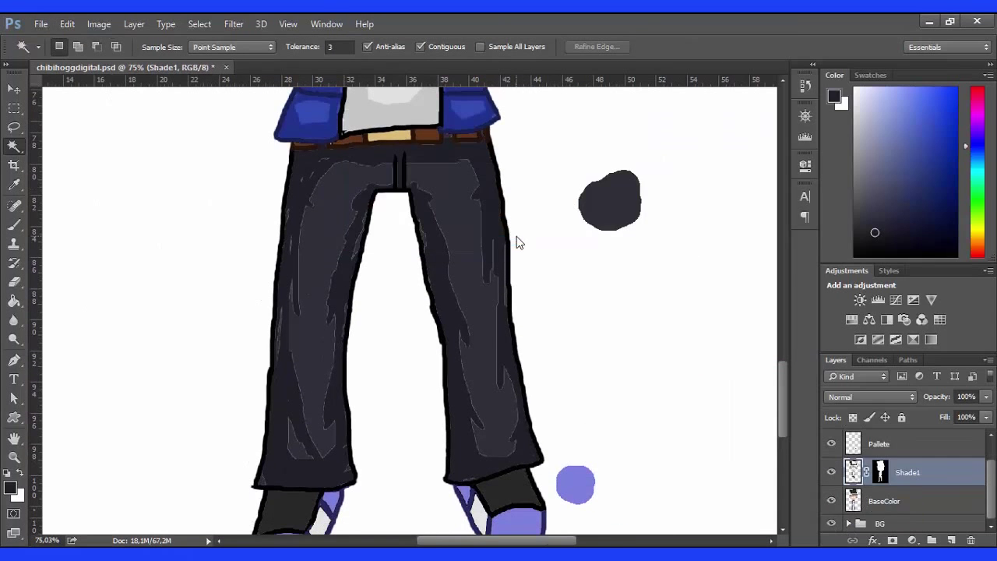
Step: Magic Wand both shoe soles on the base layer
{"action": "key", "text": "alt+bracketleft"}
{"action": "key", "text": "g"}
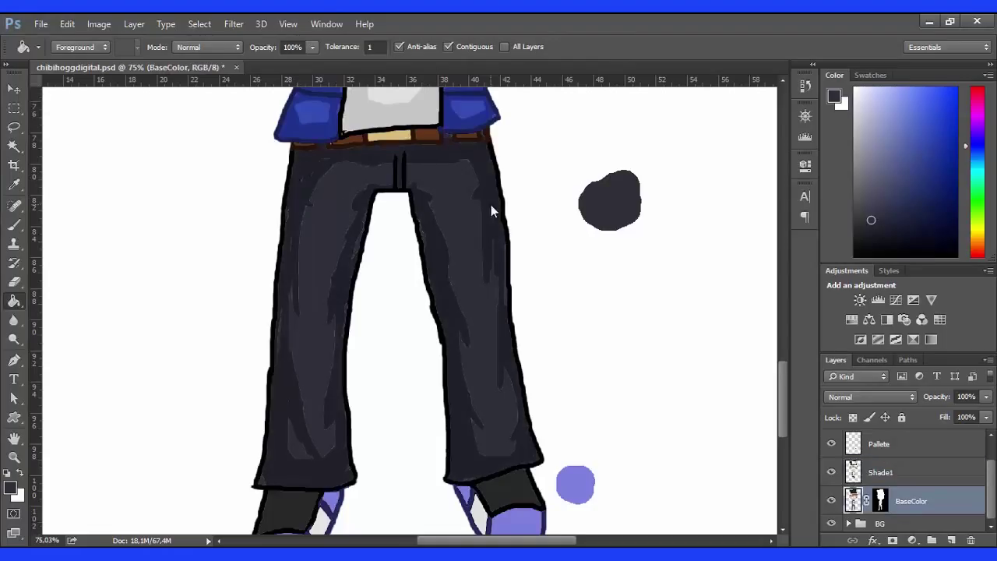
{"action": "scroll", "coordinate": [613, 436], "scroll_direction": "down", "scroll_amount": 2}
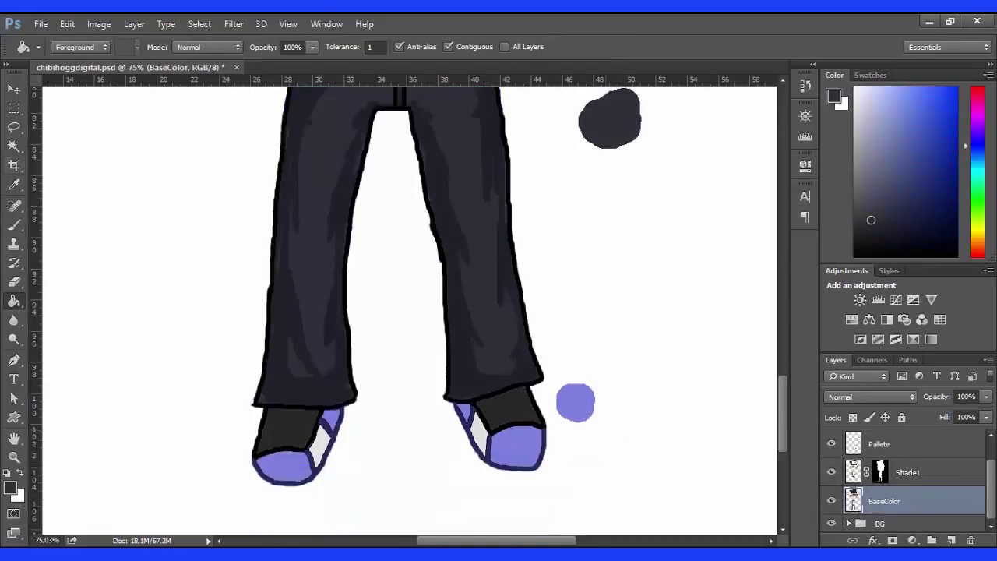
{"action": "key", "text": "w"}
{"action": "scroll", "coordinate": [337, 471], "scroll_direction": "up", "scroll_amount": 3}
{"action": "left_click", "coordinate": [249, 467]}
{"action": "scroll", "coordinate": [337, 470], "scroll_direction": "up", "scroll_amount": 1}
{"action": "left_click", "coordinate": [697, 423], "text": "shift"}
Step: Shade both shoe soles with a darker purple brush
{"action": "key", "text": "alt+bracketright"}
{"action": "key", "text": "b"}
{"action": "left_click", "coordinate": [199, 483], "text": "alt"}
{"action": "mouse_move", "coordinate": [198, 483]}
{"action": "left_mouse_down"}
{"action": "mouse_move", "coordinate": [227, 484]}
{"action": "mouse_move", "coordinate": [333, 400]}
{"action": "left_mouse_up"}
{"action": "left_click_drag", "start_coordinate": [658, 419], "coordinate": [738, 436]}
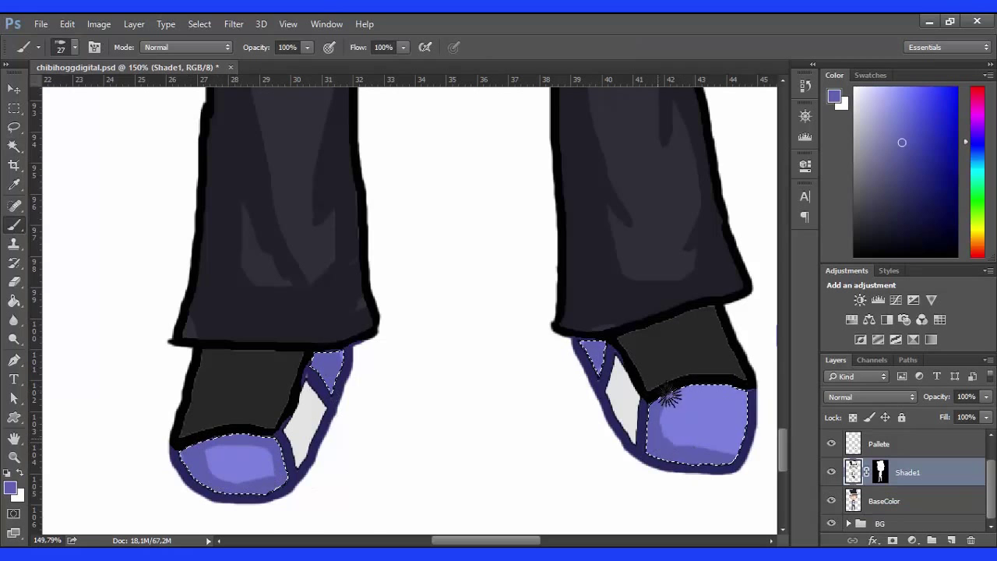
{"action": "scroll", "coordinate": [467, 351], "scroll_direction": "up", "scroll_amount": 1}
Step: Select both socks and fill them with black
{"action": "key", "text": "w"}
{"action": "key", "text": "alt+bracketleft"}
{"action": "left_click", "coordinate": [678, 389]}
{"action": "left_click", "coordinate": [210, 438], "text": "shift"}
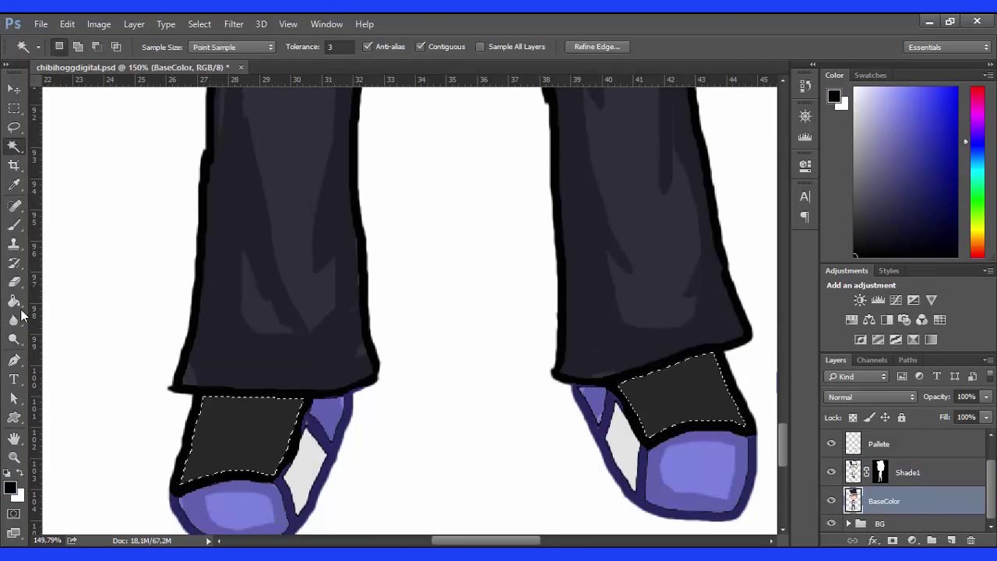
{"action": "key", "text": "alt+BackSpace"}
Step: Make Shade1 the active layer and open its layer options
{"action": "key", "text": "m"}
{"action": "scroll", "coordinate": [369, 321], "scroll_direction": "down", "scroll_amount": 5, "text": "alt"}
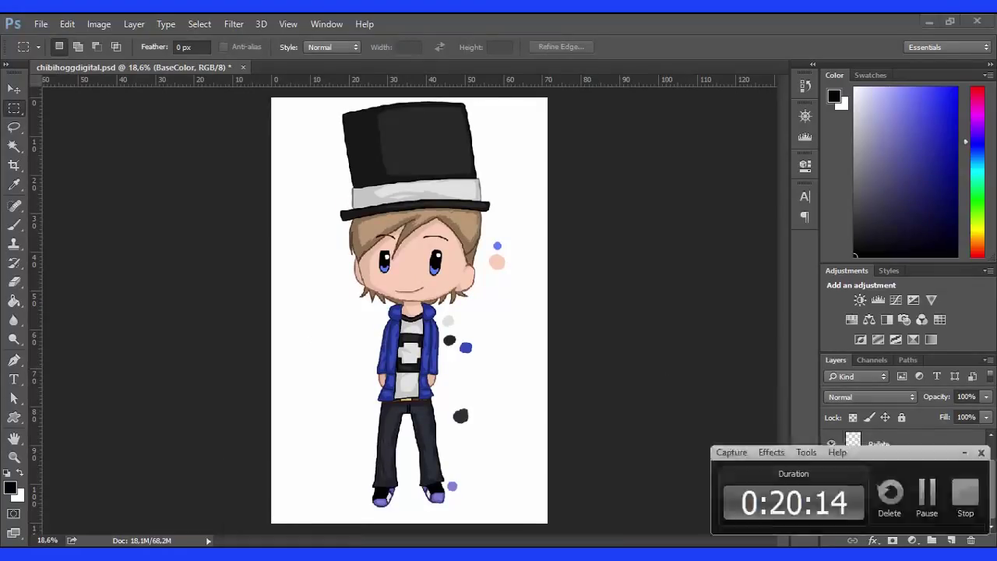
{"action": "left_click", "coordinate": [904, 472]}
{"action": "right_click", "coordinate": [944, 478]}
{"action": "key", "text": "Escape"}
Step: Move the Shade1 shading onto BaseColor and undo the grey smudge streaks in the hair
{"action": "left_click_drag", "start_coordinate": [880, 472], "coordinate": [880, 501]}
{"action": "scroll", "coordinate": [395, 180], "scroll_direction": "up", "scroll_amount": 5}
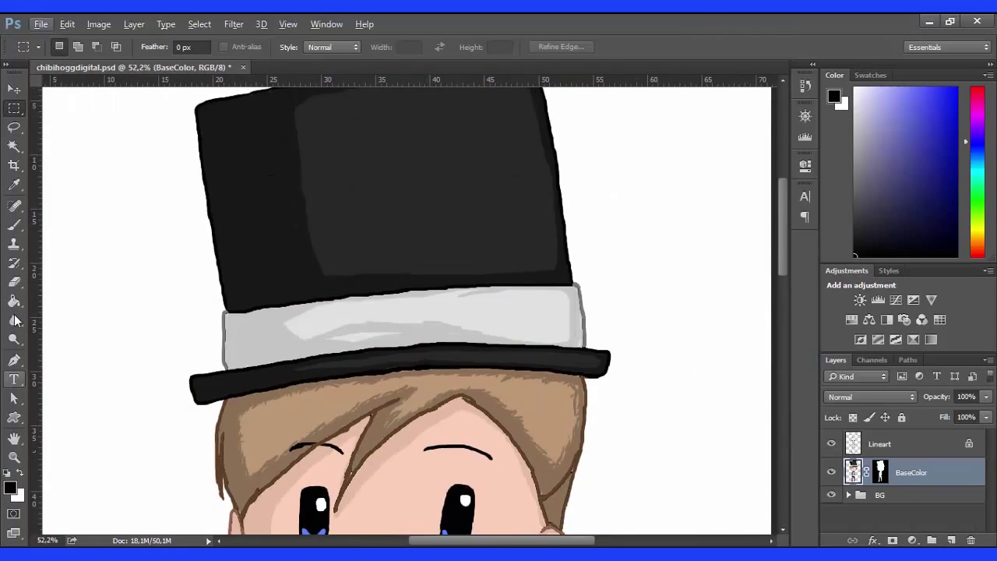
{"action": "left_click", "coordinate": [13, 320]}
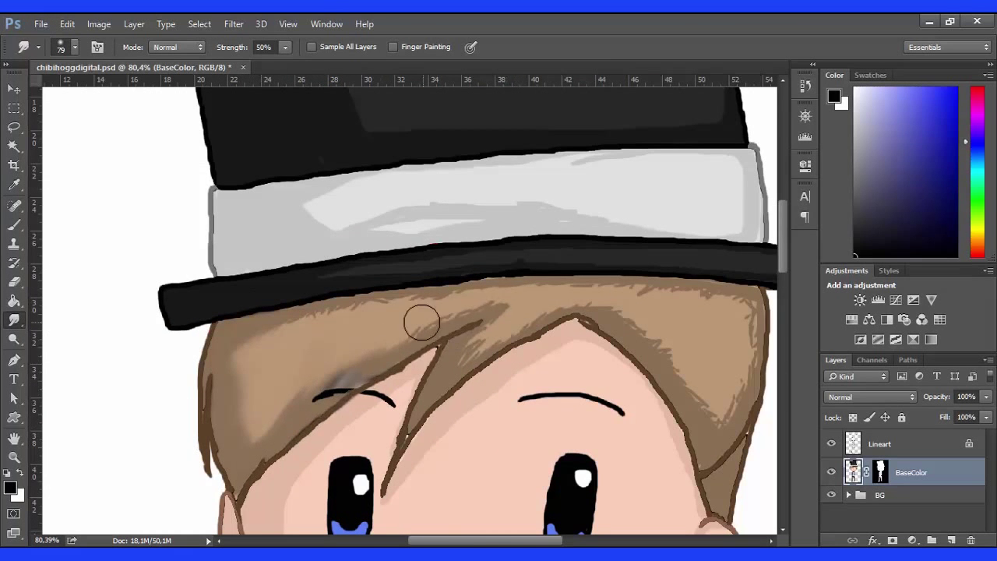
{"action": "key", "text": "ctrl+alt+z"}
{"action": "key", "text": "ctrl+alt+z"}
{"action": "scroll", "coordinate": [114, 281], "scroll_direction": "down", "scroll_amount": 1}
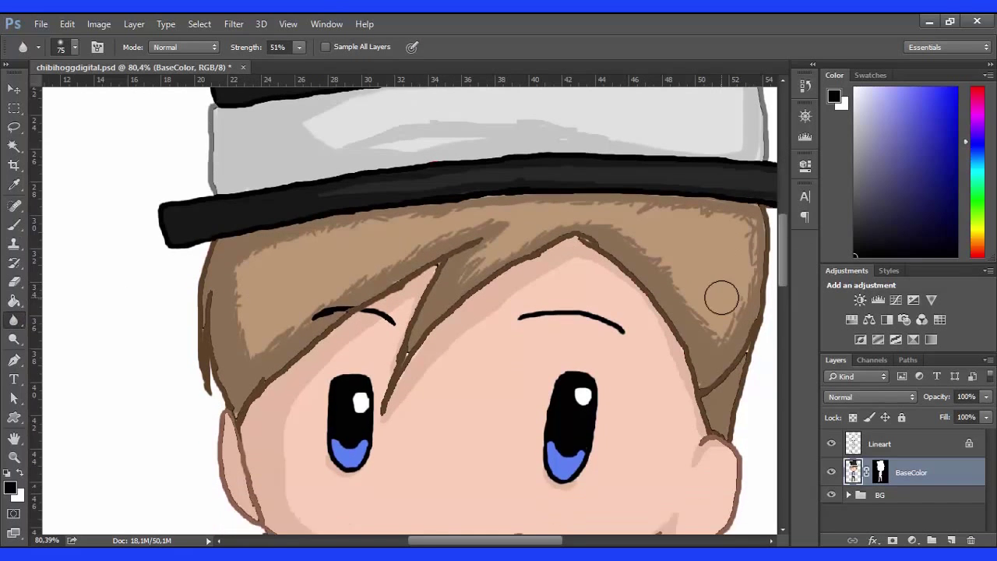
{"action": "left_click", "coordinate": [13, 339]}
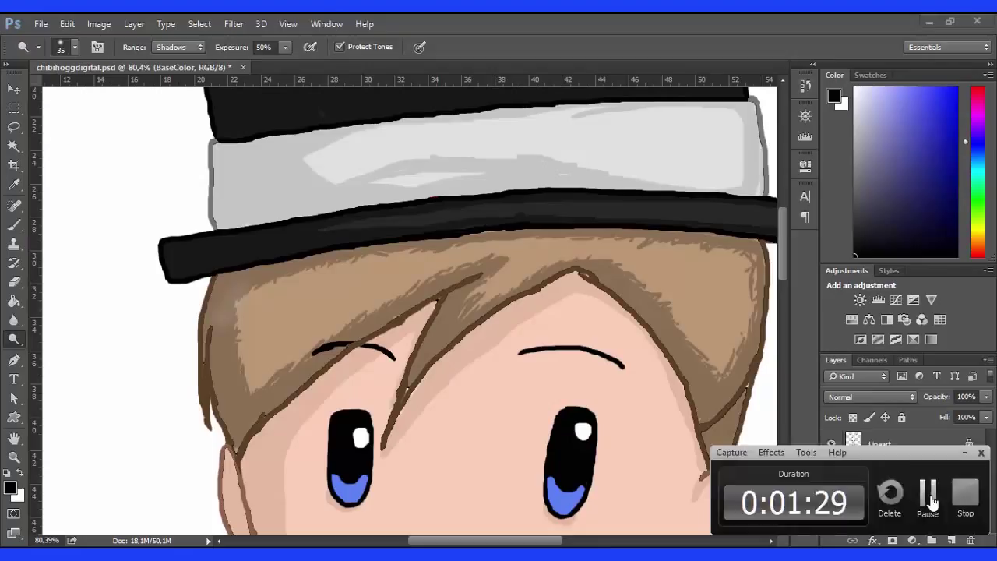
Step: Add a new layer and paint tan highlight streaks across the hair
{"action": "key", "text": "b"}
{"action": "key", "text": "ctrl+shift+alt+n"}
{"action": "left_click", "coordinate": [264, 310], "text": "alt"}
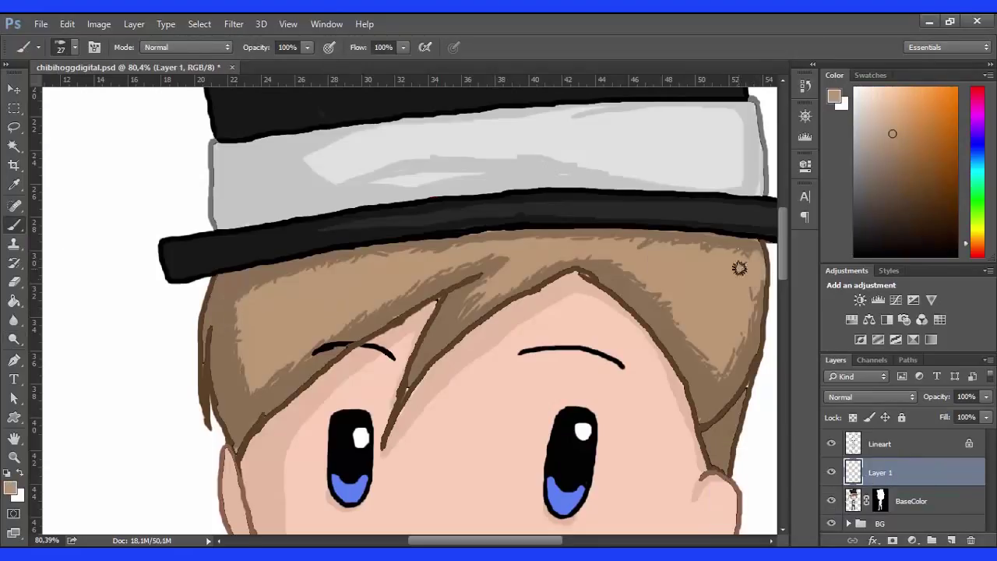
{"action": "key", "text": "ctrl+comma"}
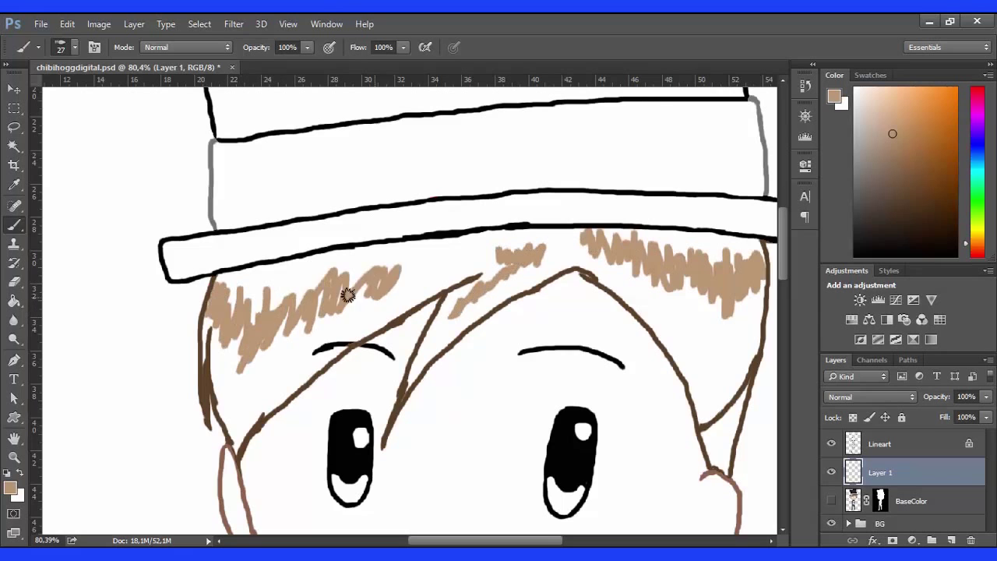
{"action": "key", "text": "ctrl+comma"}
Step: Set the Layer 1 highlights to Screen blend mode at 74% opacity
{"action": "left_click", "coordinate": [870, 397]}
{"action": "left_click", "coordinate": [867, 197]}
{"action": "left_click", "coordinate": [13, 319]}
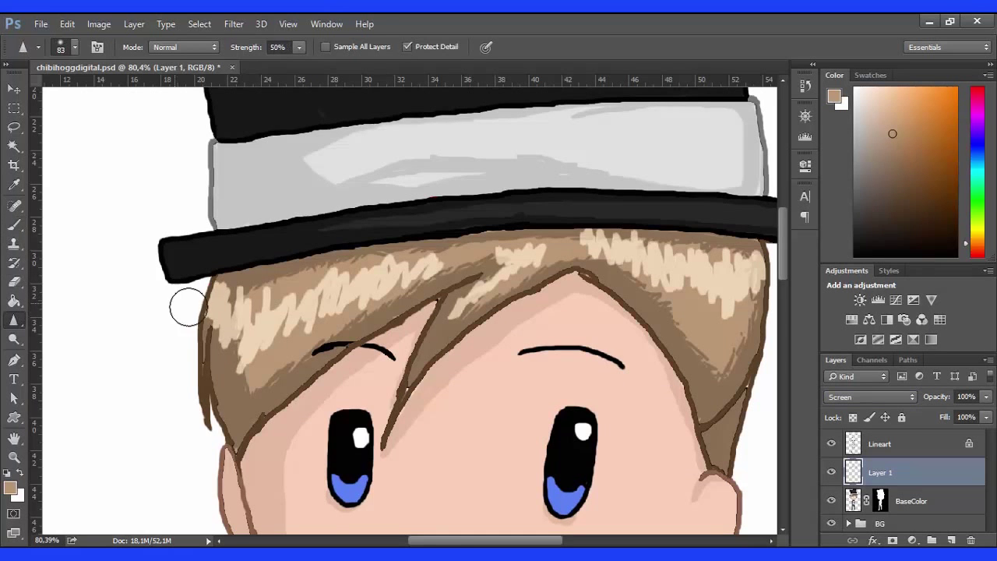
{"action": "scroll", "coordinate": [415, 238], "scroll_direction": "down", "scroll_amount": 3}
{"action": "left_click_drag", "start_coordinate": [979, 413], "coordinate": [954, 413]}
{"action": "scroll", "coordinate": [570, 418], "scroll_direction": "down", "scroll_amount": 2}
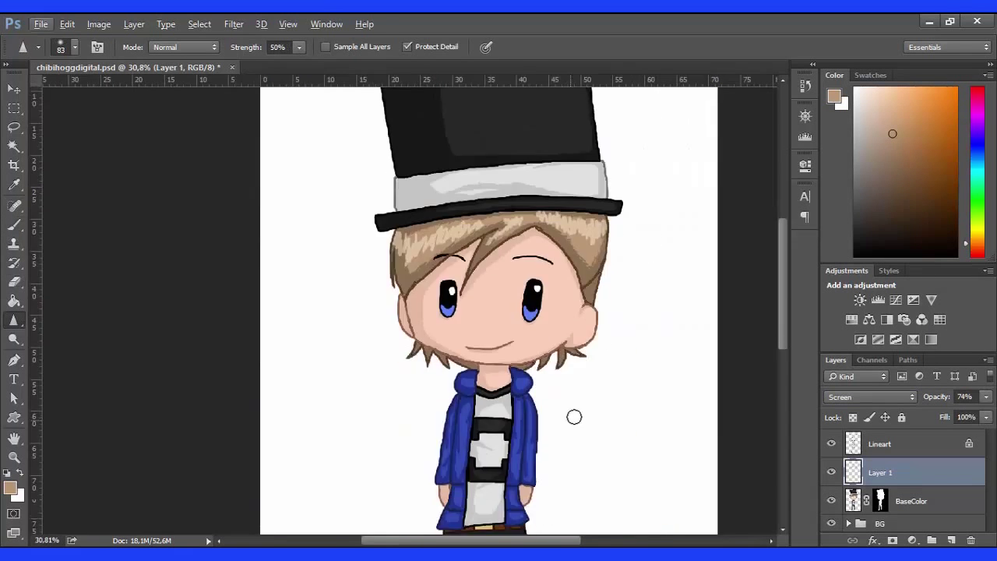
{"action": "scroll", "coordinate": [569, 418], "scroll_direction": "up", "scroll_amount": 4}
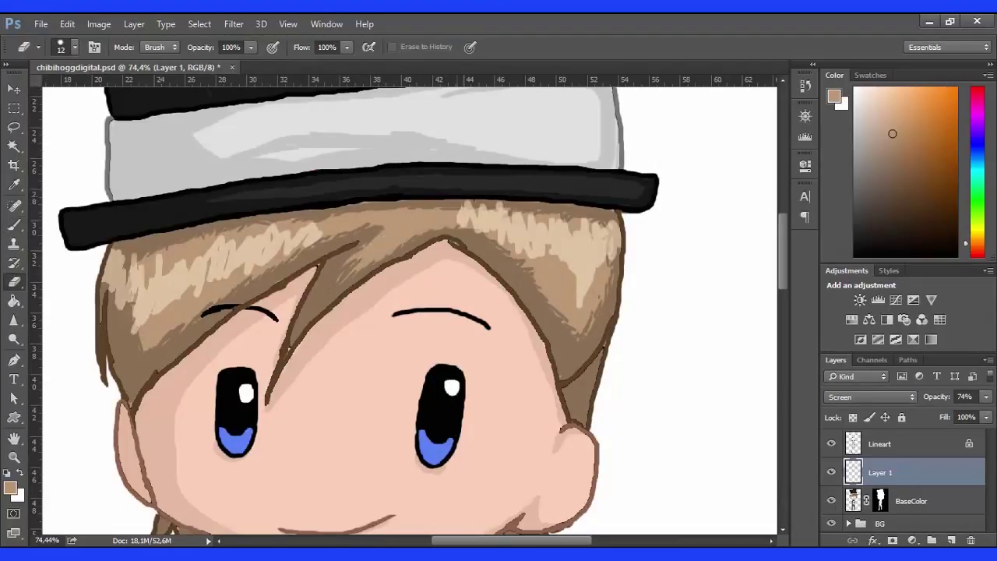
{"action": "scroll", "coordinate": [693, 400], "scroll_direction": "down", "scroll_amount": 2}
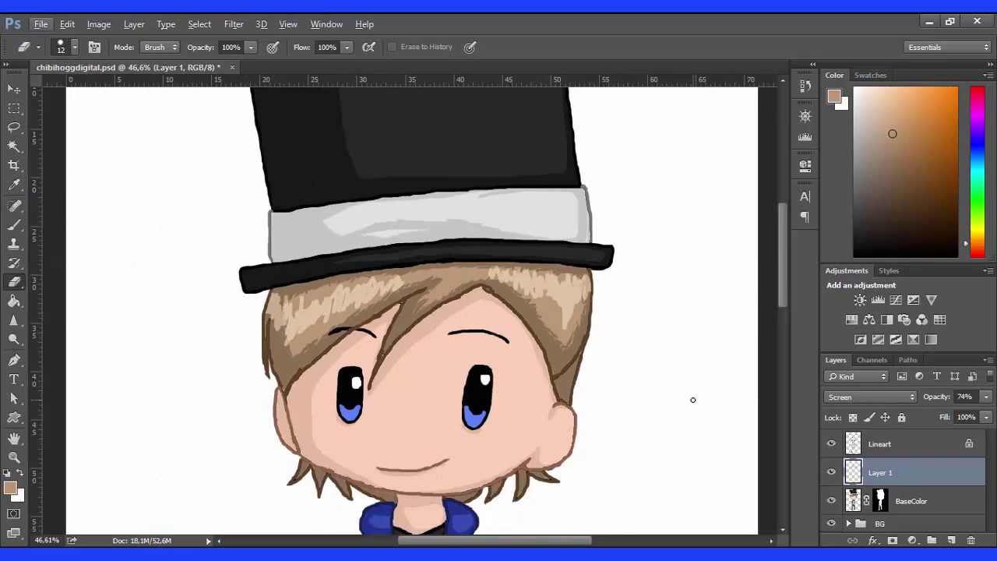
{"action": "scroll", "coordinate": [692, 400], "scroll_direction": "down", "scroll_amount": 5}
{"action": "scroll", "coordinate": [692, 401], "scroll_direction": "down", "scroll_amount": 5}
{"action": "left_click", "coordinate": [13, 319]}
{"action": "left_click", "coordinate": [78, 345]}
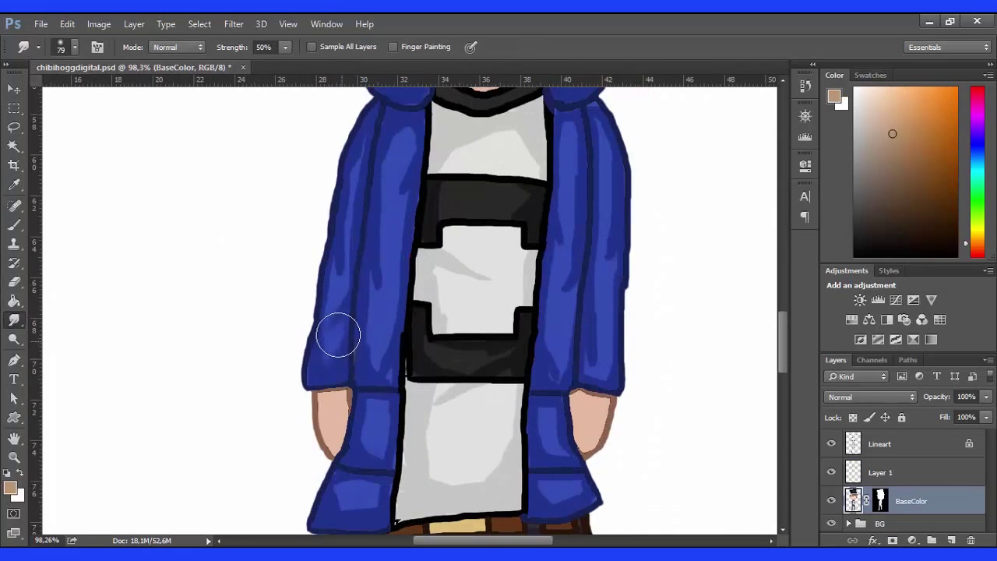